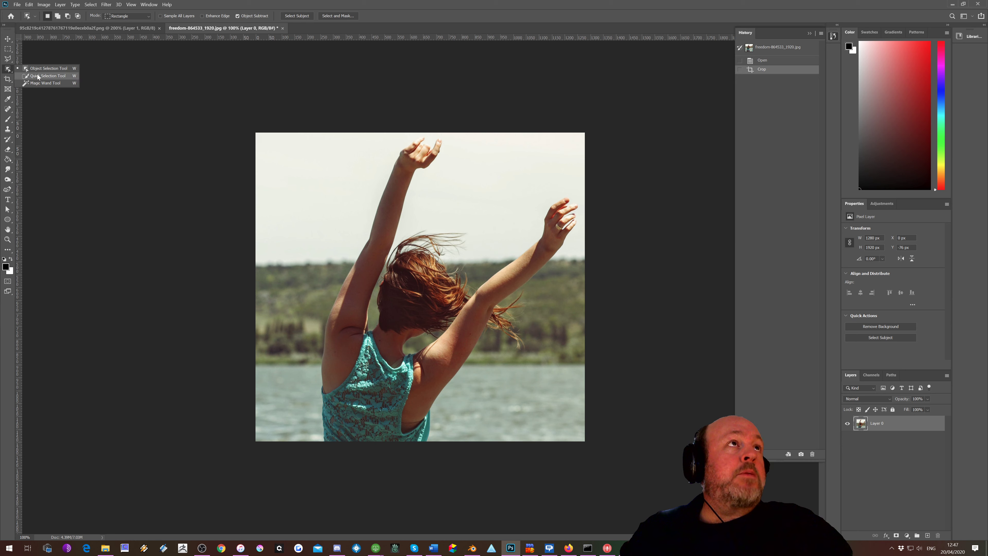
Step: Box in the raised-arms woman with the Object Selection Tool to auto-select her, ready for refining
{"action": "left_click", "coordinate": [48, 68]}
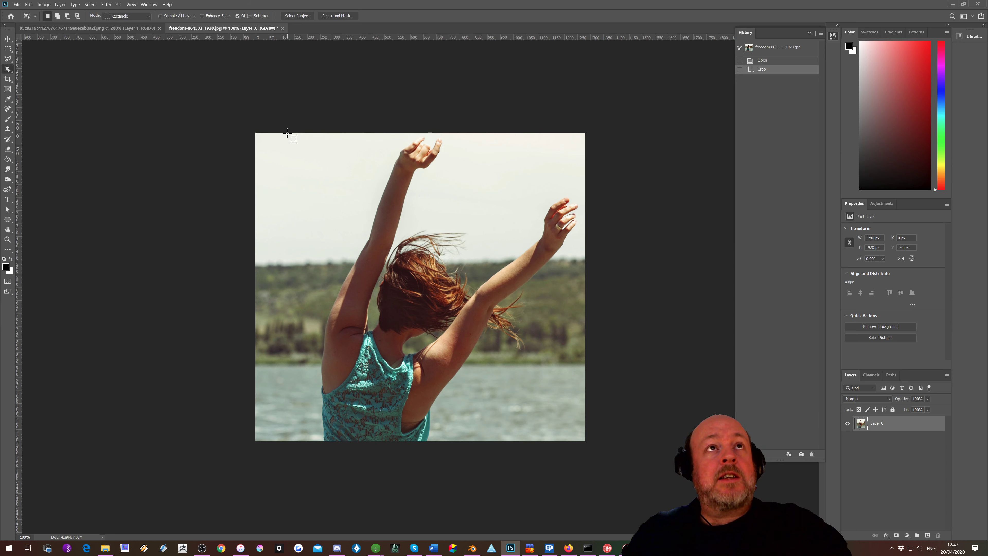
{"action": "left_click_drag", "start_coordinate": [287, 132], "coordinate": [581, 447]}
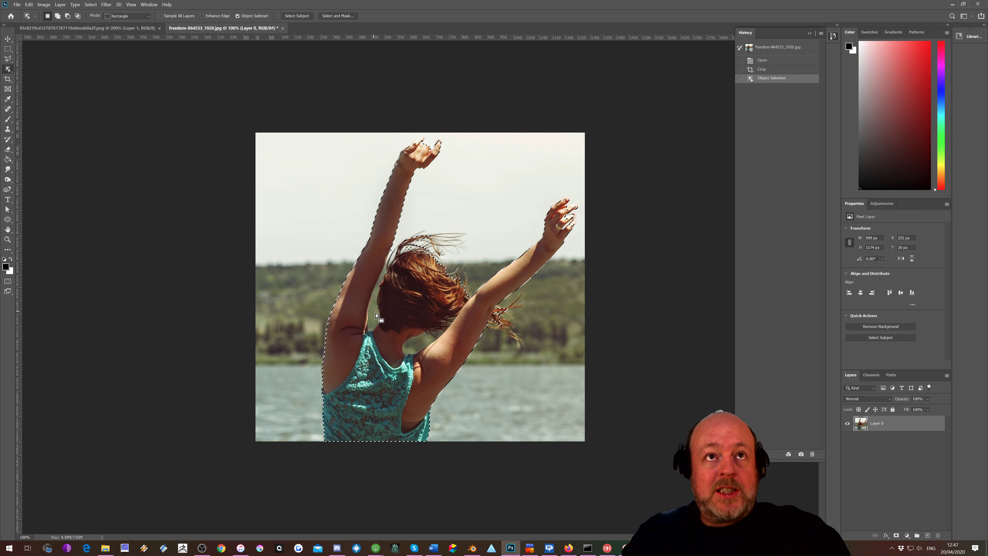
{"action": "left_click", "coordinate": [329, 16]}
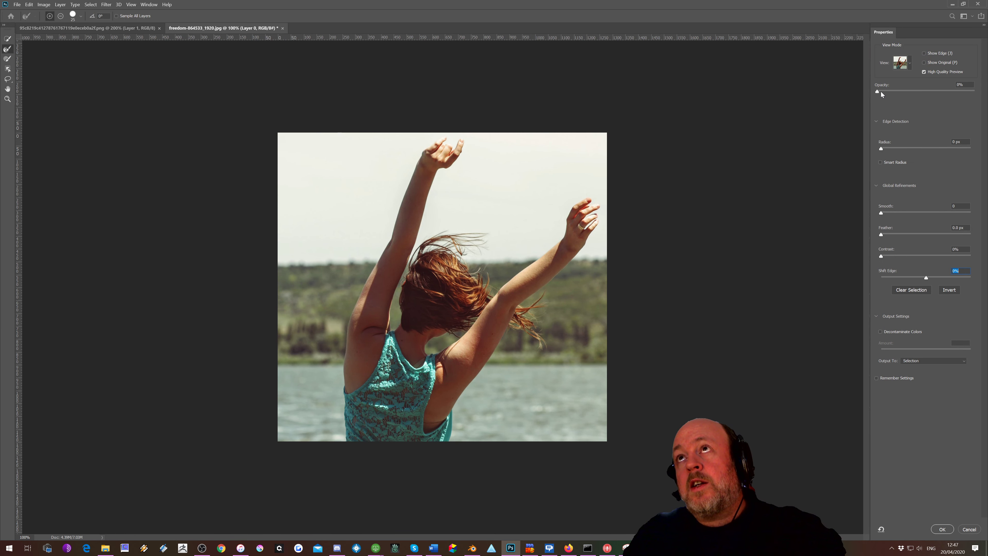
Step: Set the overlay opacity to 91% and refine the hair, shoulder and neck edges with a size-35 brush
{"action": "left_click_drag", "start_coordinate": [880, 92], "coordinate": [967, 97]}
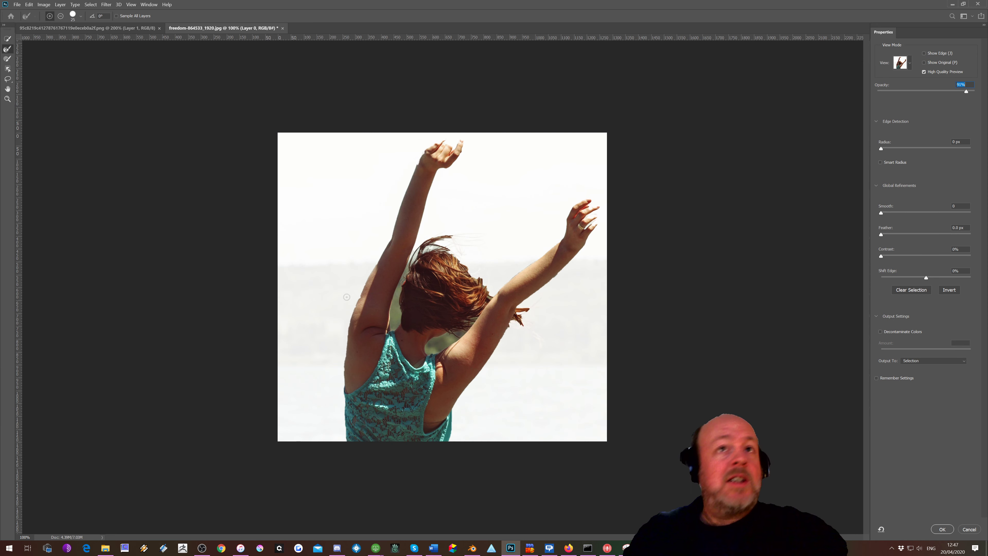
{"action": "mouse_move", "coordinate": [409, 264]}
{"action": "left_mouse_down"}
{"action": "mouse_move", "coordinate": [392, 328]}
{"action": "mouse_move", "coordinate": [416, 244]}
{"action": "left_mouse_up"}
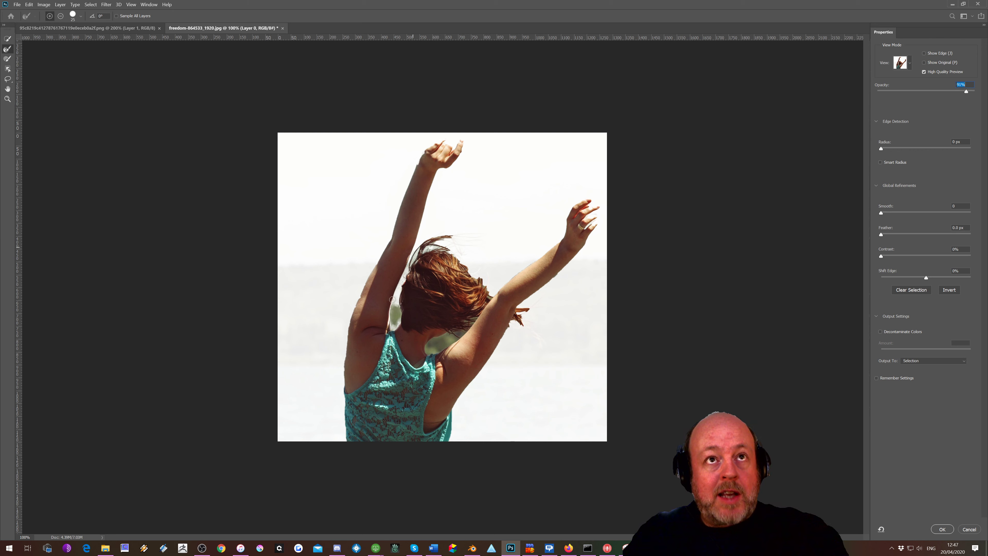
{"action": "left_click_drag", "start_coordinate": [396, 306], "coordinate": [398, 318]}
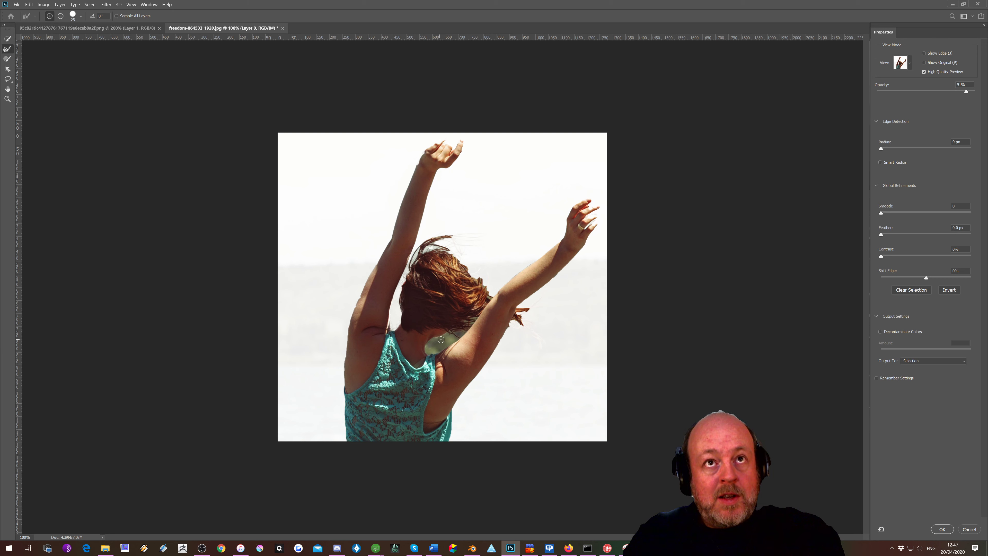
{"action": "mouse_move", "coordinate": [454, 339]}
{"action": "left_mouse_down"}
{"action": "mouse_move", "coordinate": [426, 349]}
{"action": "mouse_move", "coordinate": [450, 342]}
{"action": "mouse_move", "coordinate": [481, 309]}
{"action": "left_mouse_up"}
{"action": "key", "text": "bracketright"}
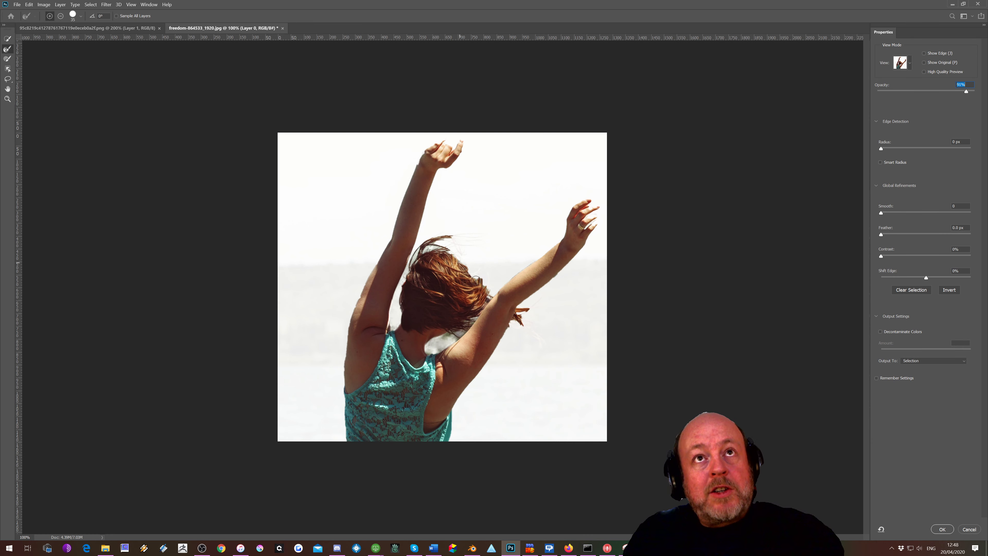
{"action": "mouse_move", "coordinate": [464, 267]}
{"action": "left_mouse_down"}
{"action": "mouse_move", "coordinate": [484, 289]}
{"action": "mouse_move", "coordinate": [473, 322]}
{"action": "mouse_move", "coordinate": [431, 348]}
{"action": "left_mouse_up"}
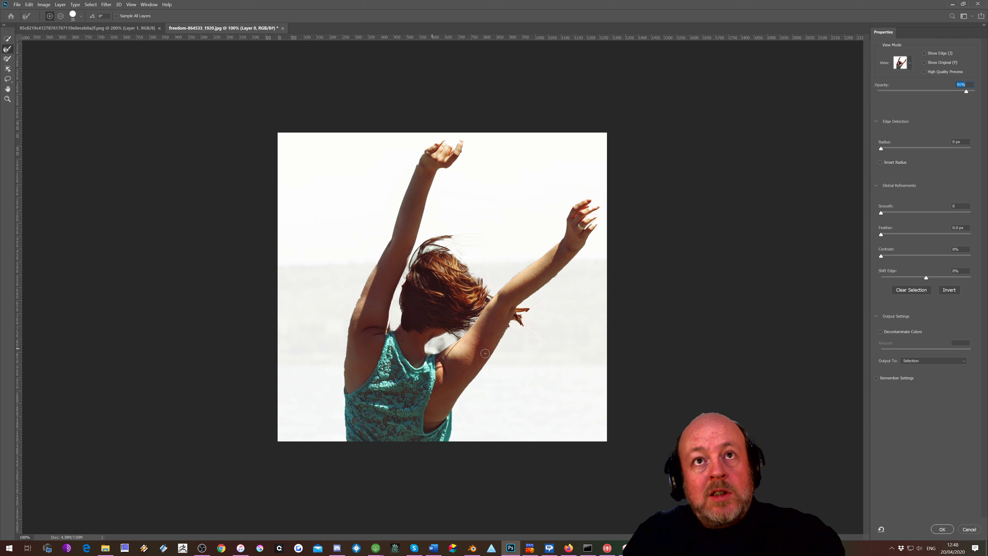
Step: Refine the forearm strands and both hands, then subtract stray selection between arm and neck
{"action": "mouse_move", "coordinate": [534, 307]}
{"action": "left_mouse_down"}
{"action": "mouse_move", "coordinate": [521, 320]}
{"action": "mouse_move", "coordinate": [544, 352]}
{"action": "left_mouse_up"}
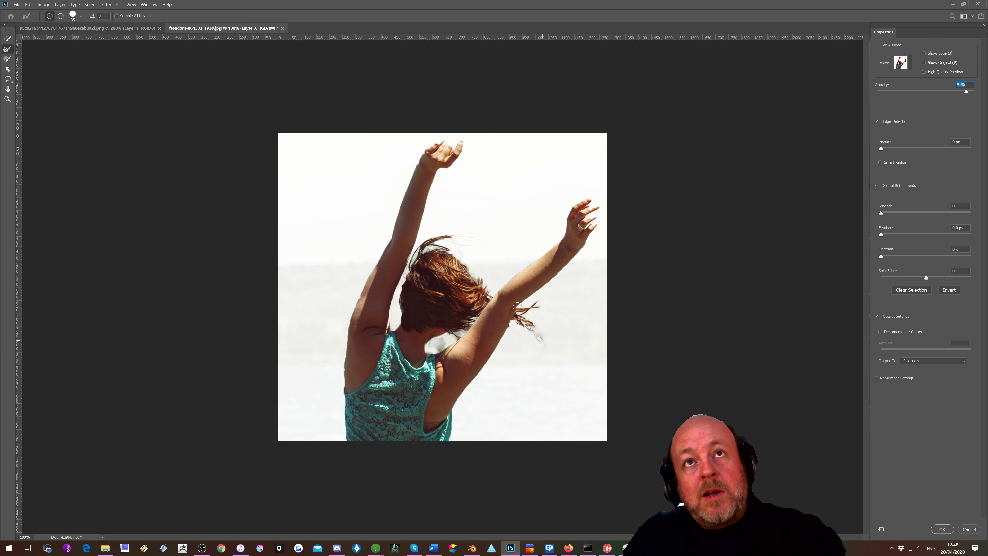
{"action": "mouse_move", "coordinate": [521, 307]}
{"action": "left_mouse_down"}
{"action": "mouse_move", "coordinate": [578, 257]}
{"action": "mouse_move", "coordinate": [598, 223]}
{"action": "mouse_move", "coordinate": [588, 226]}
{"action": "mouse_move", "coordinate": [596, 209]}
{"action": "mouse_move", "coordinate": [581, 208]}
{"action": "left_mouse_up"}
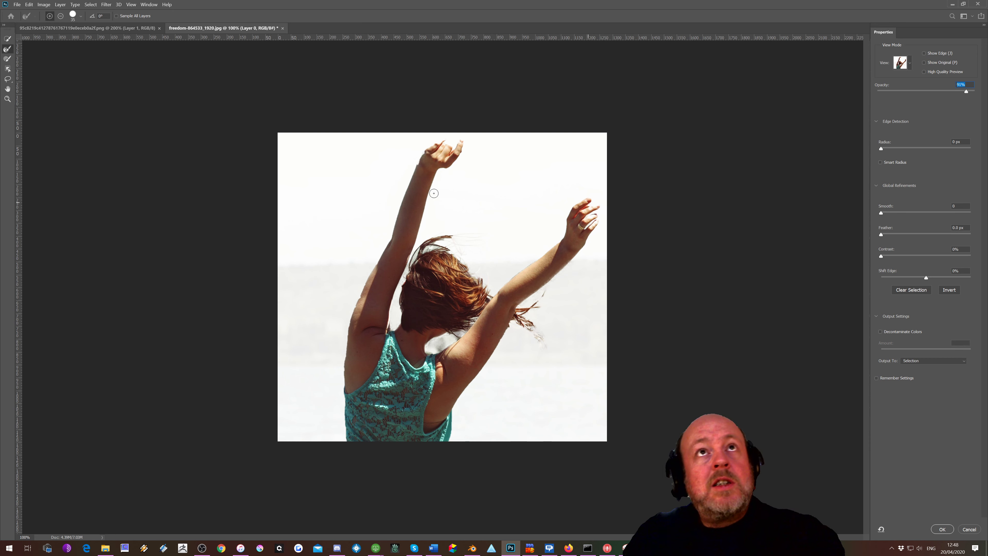
{"action": "mouse_move", "coordinate": [445, 146]}
{"action": "left_mouse_down"}
{"action": "mouse_move", "coordinate": [398, 203]}
{"action": "mouse_move", "coordinate": [394, 244]}
{"action": "mouse_move", "coordinate": [366, 282]}
{"action": "mouse_move", "coordinate": [351, 331]}
{"action": "mouse_move", "coordinate": [356, 309]}
{"action": "mouse_move", "coordinate": [349, 322]}
{"action": "mouse_move", "coordinate": [345, 386]}
{"action": "mouse_move", "coordinate": [354, 316]}
{"action": "mouse_move", "coordinate": [347, 442]}
{"action": "left_mouse_up"}
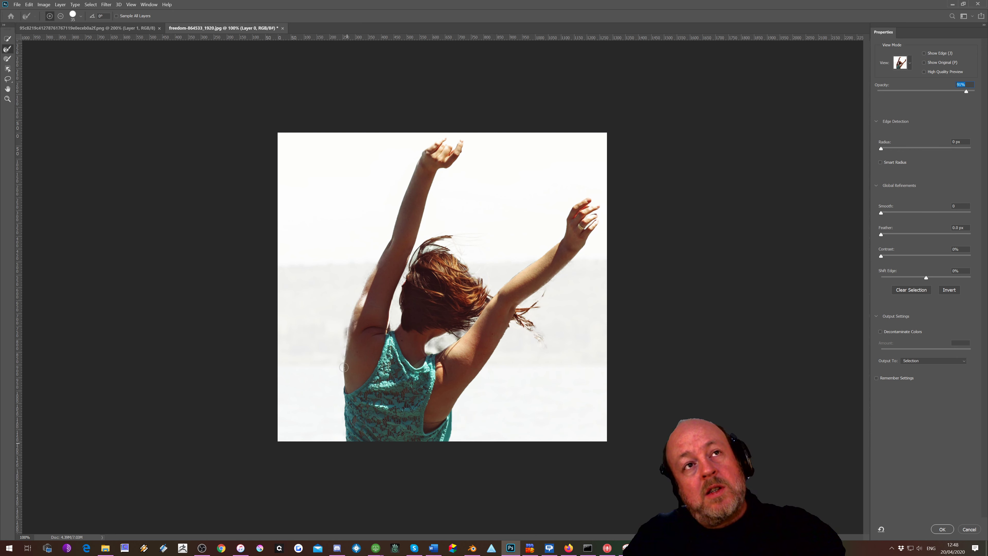
{"action": "key", "text": "alt"}
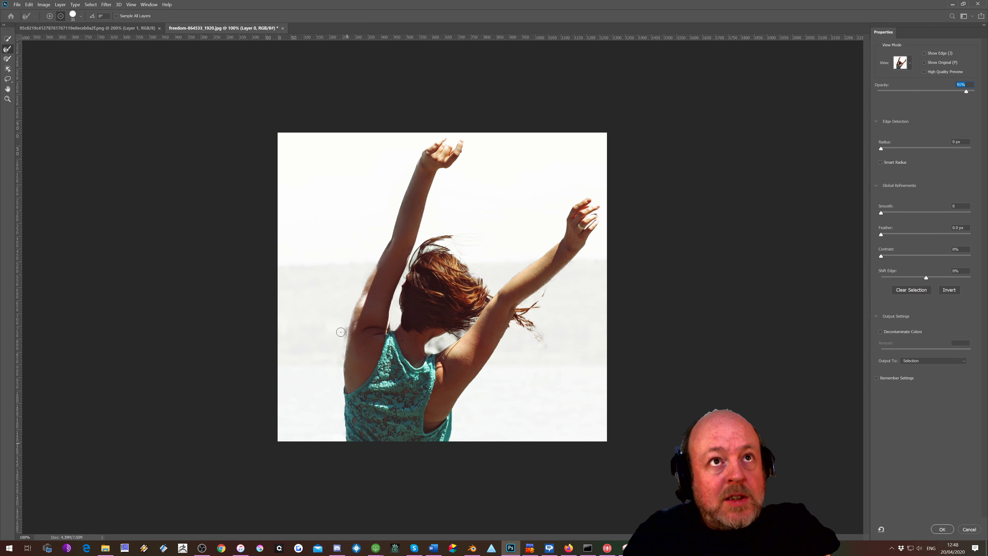
{"action": "left_click_drag", "start_coordinate": [341, 332], "coordinate": [344, 345]}
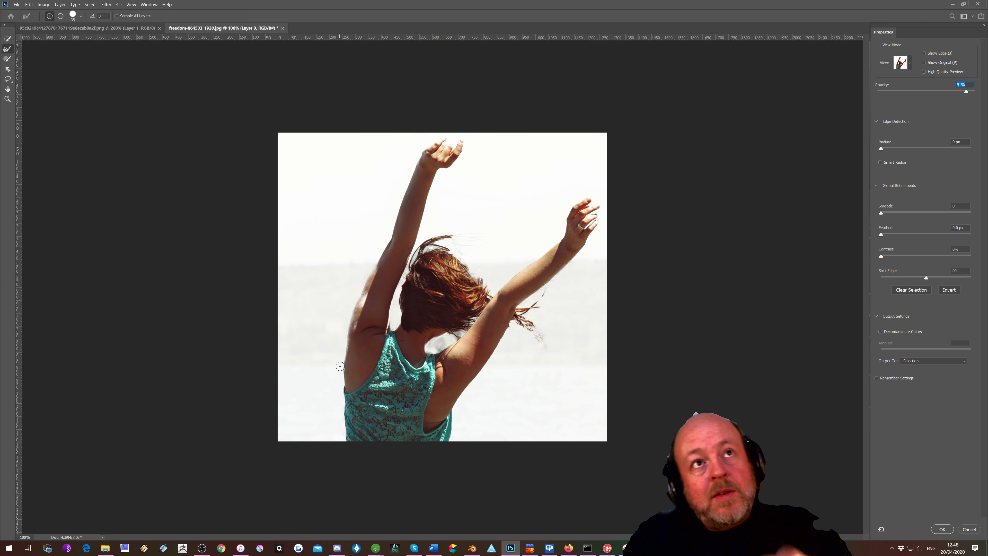
{"action": "left_click_drag", "start_coordinate": [420, 347], "coordinate": [439, 345]}
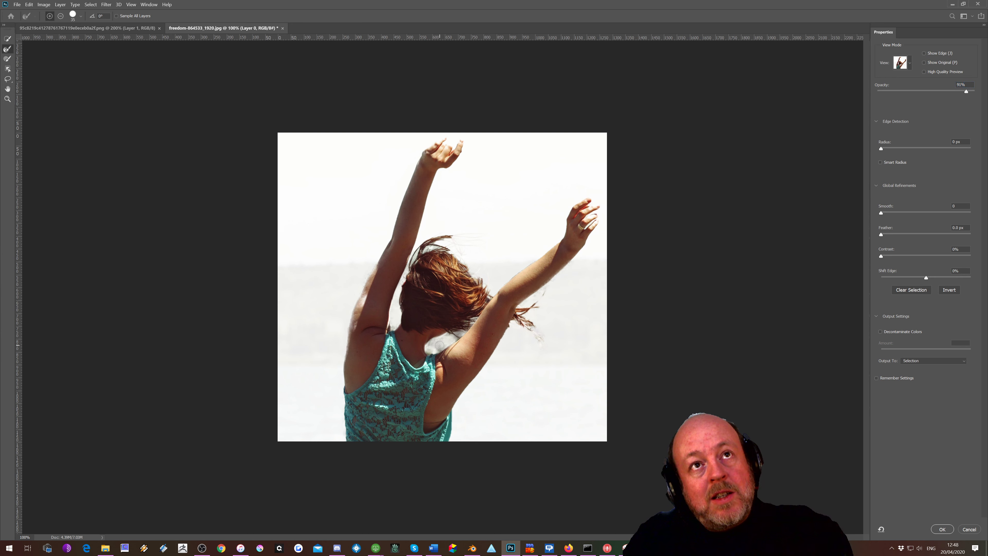
Step: Add the neck gap with Quick Selection, then paint over the neck and shoulder gap with a size-30 brush
{"action": "left_click", "coordinate": [12, 39]}
{"action": "mouse_move", "coordinate": [427, 345]}
{"action": "left_mouse_down"}
{"action": "mouse_move", "coordinate": [437, 339]}
{"action": "mouse_move", "coordinate": [431, 348]}
{"action": "left_mouse_up"}
{"action": "key", "text": "alt"}
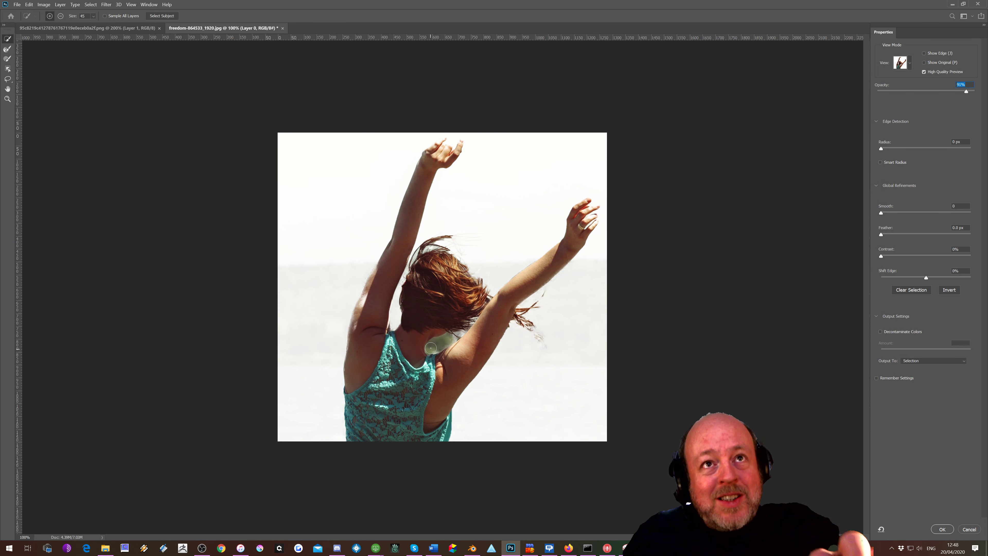
{"action": "left_click", "coordinate": [8, 59]}
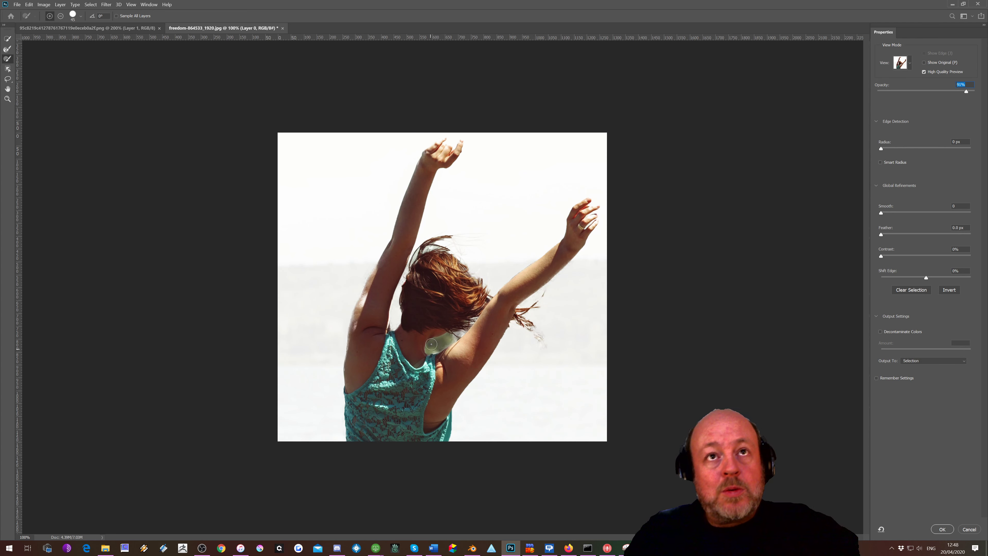
{"action": "key", "text": "bracketleft"}
{"action": "key", "text": "bracketleft"}
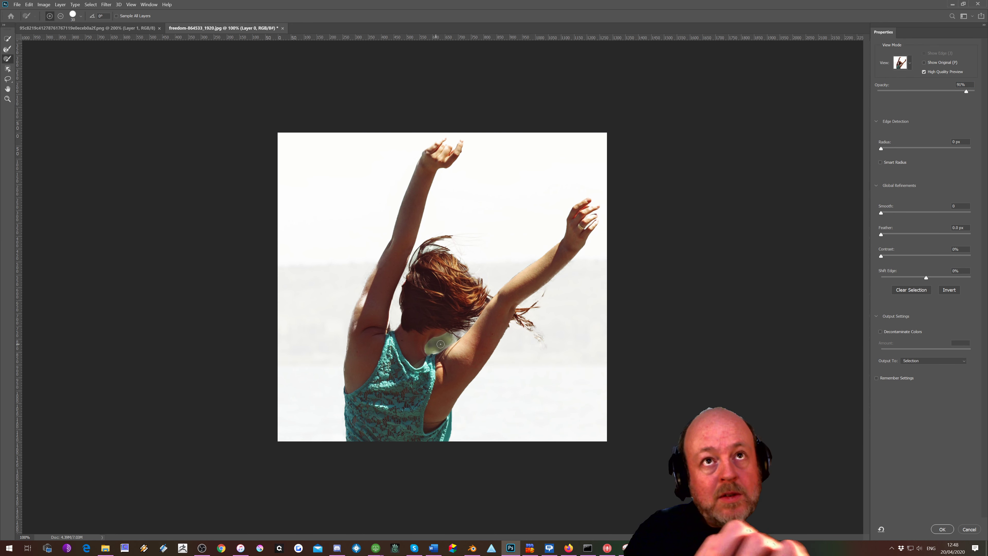
{"action": "mouse_move", "coordinate": [434, 344]}
{"action": "left_mouse_down"}
{"action": "mouse_move", "coordinate": [449, 340]}
{"action": "mouse_move", "coordinate": [429, 350]}
{"action": "mouse_move", "coordinate": [438, 341]}
{"action": "left_mouse_up"}
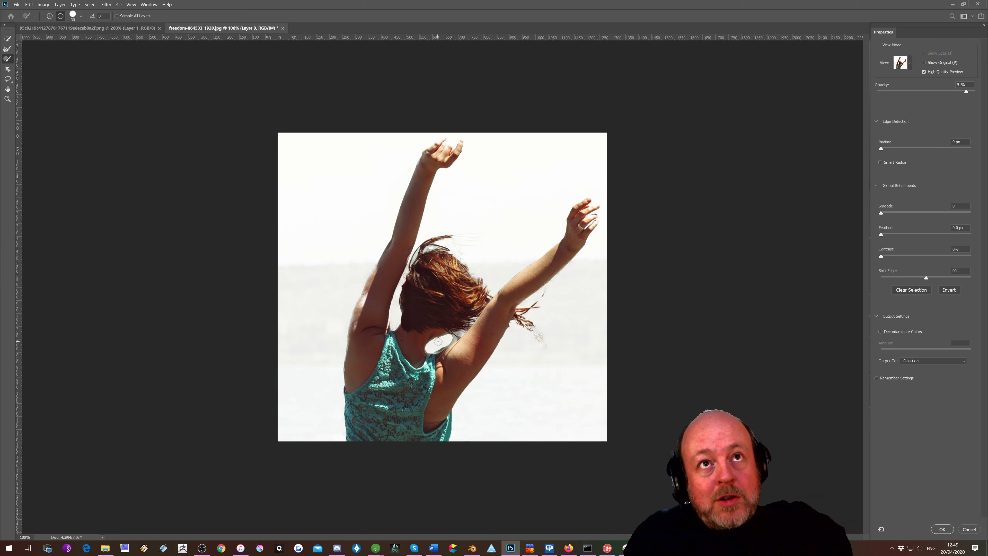
Step: Paint away the white patch below the neck and apply the refined selection
{"action": "key", "text": "alt"}
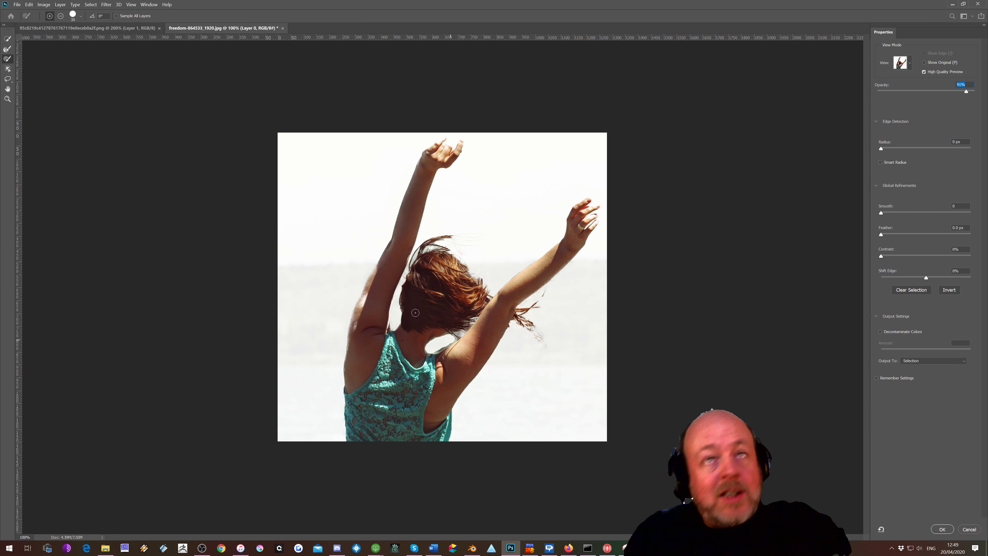
{"action": "key", "text": "b"}
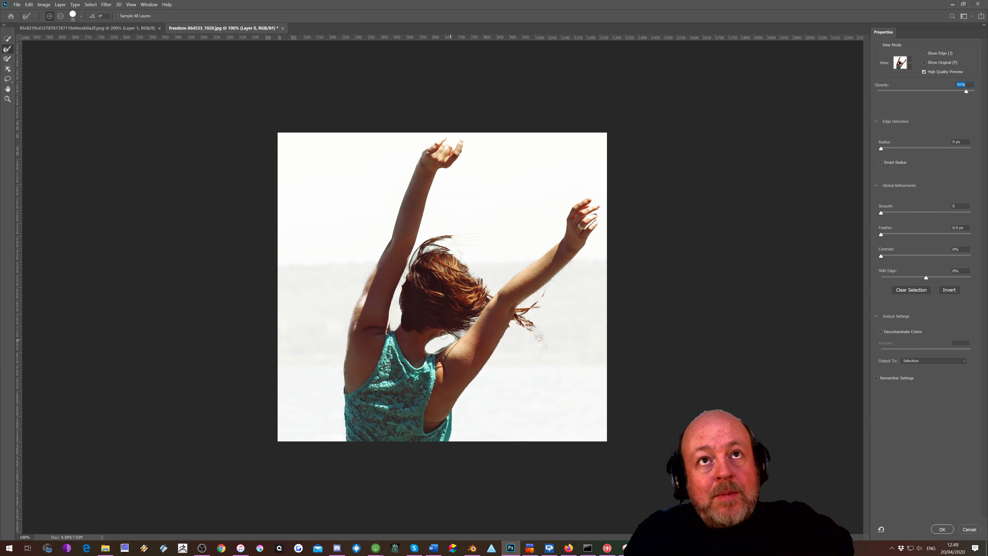
{"action": "mouse_move", "coordinate": [443, 335]}
{"action": "left_mouse_down"}
{"action": "mouse_move", "coordinate": [429, 344]}
{"action": "mouse_move", "coordinate": [436, 352]}
{"action": "mouse_move", "coordinate": [454, 339]}
{"action": "left_mouse_up"}
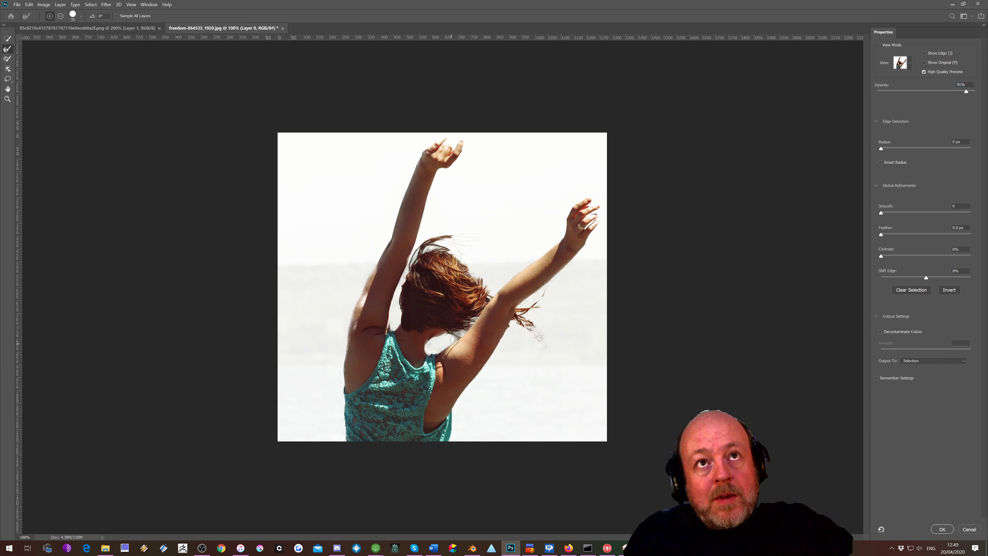
{"action": "key", "text": "alt"}
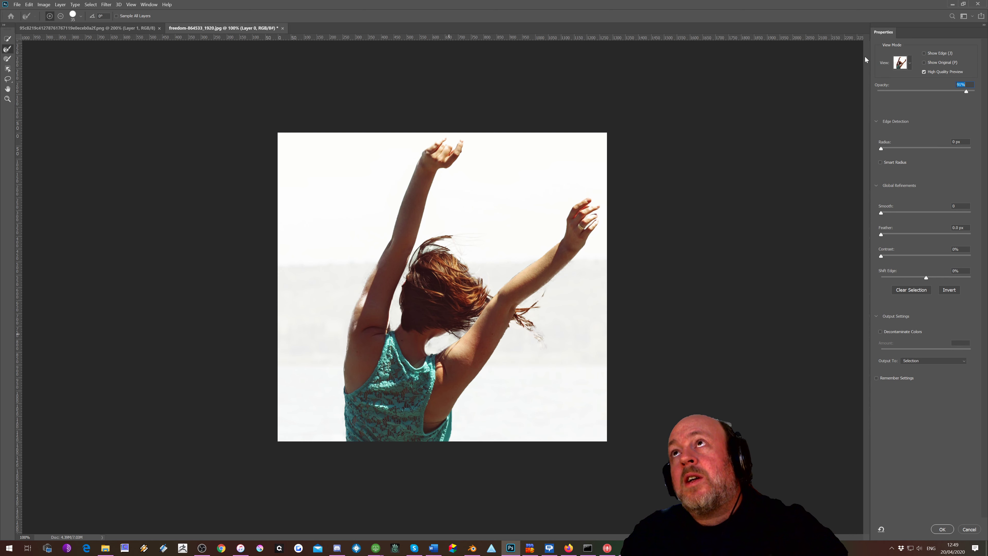
{"action": "left_click", "coordinate": [941, 528]}
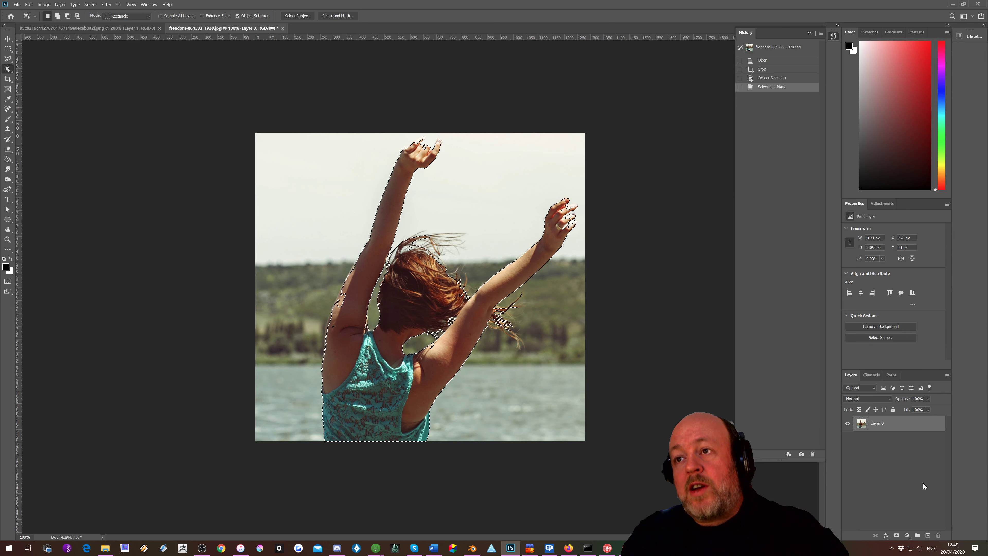
Step: Add a layer mask to Layer 0, invert it to hide the woman, and view the mask alone
{"action": "left_click", "coordinate": [896, 535]}
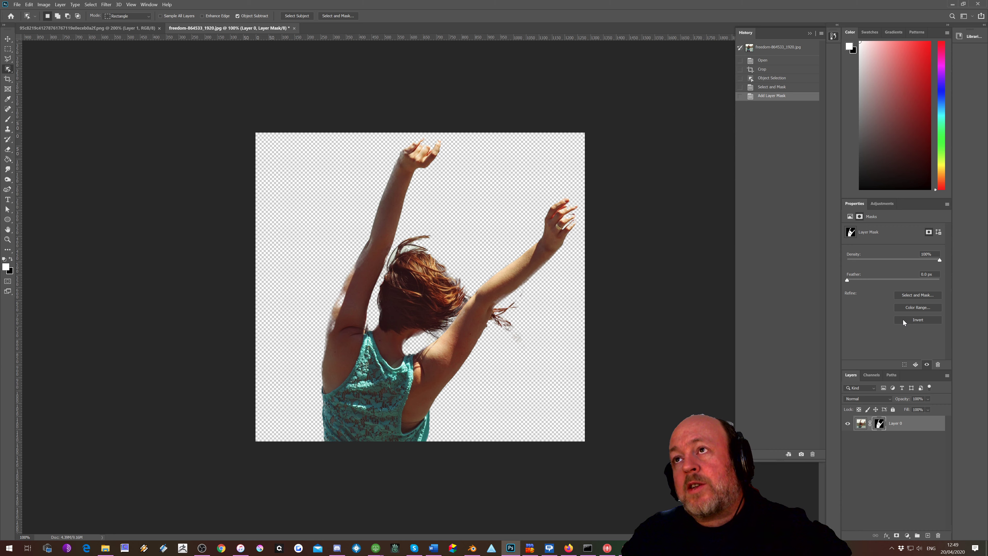
{"action": "left_click", "coordinate": [912, 320]}
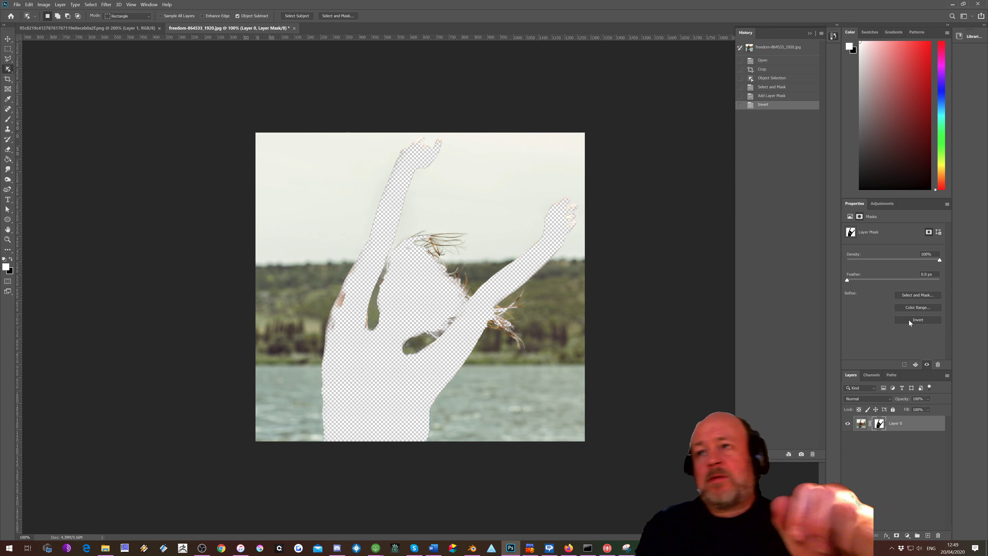
{"action": "left_click", "coordinate": [880, 423], "text": "alt"}
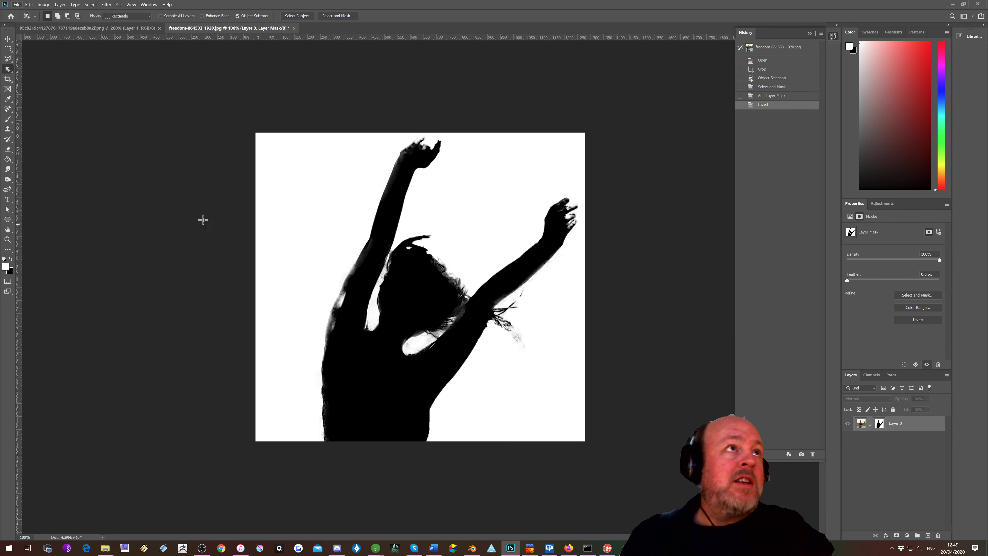
Step: Paint black on the mask along the left arm and underarm, then return to the photo view
{"action": "left_click", "coordinate": [10, 259]}
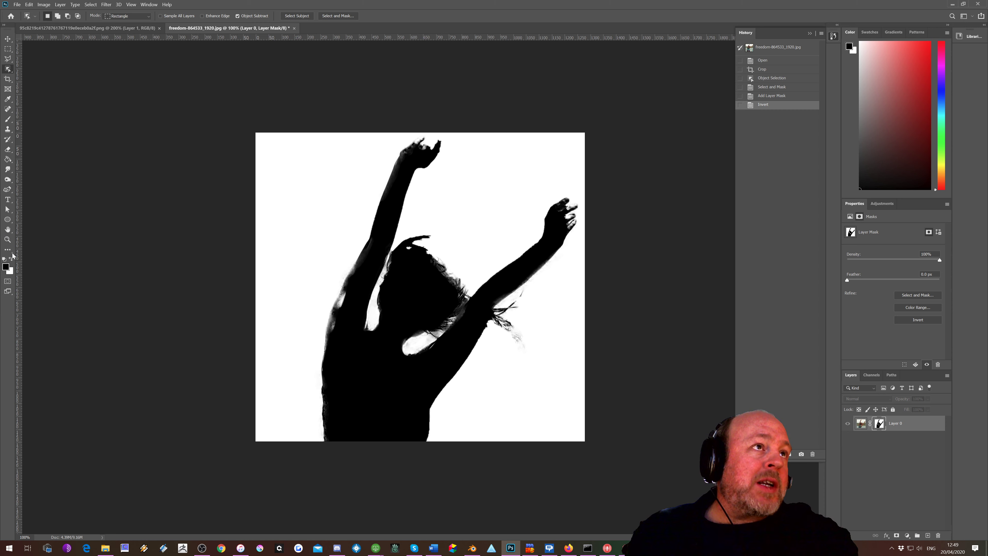
{"action": "left_click", "coordinate": [7, 119]}
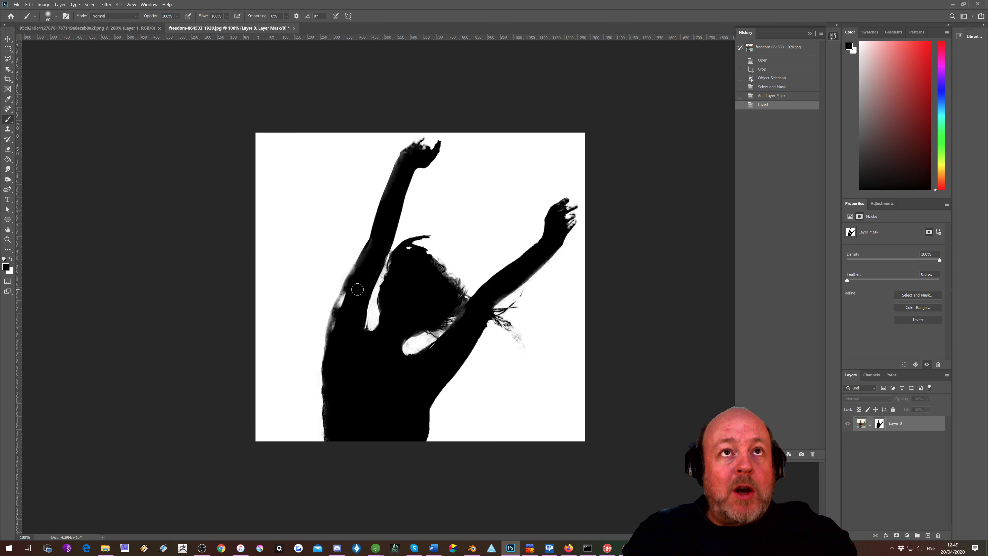
{"action": "mouse_move", "coordinate": [357, 289]}
{"action": "left_mouse_down"}
{"action": "mouse_move", "coordinate": [336, 330]}
{"action": "mouse_move", "coordinate": [360, 270]}
{"action": "left_mouse_up"}
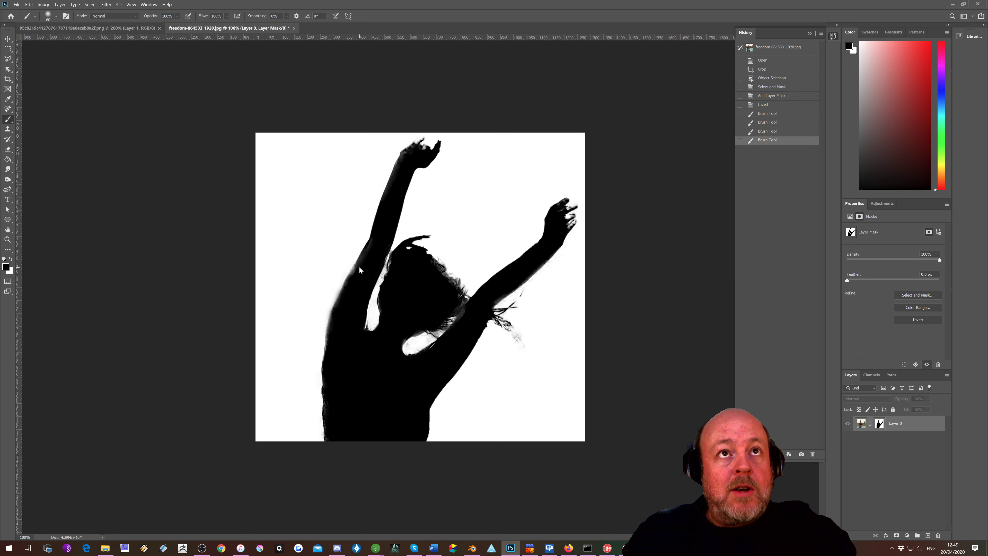
{"action": "left_click_drag", "start_coordinate": [434, 358], "coordinate": [437, 352]}
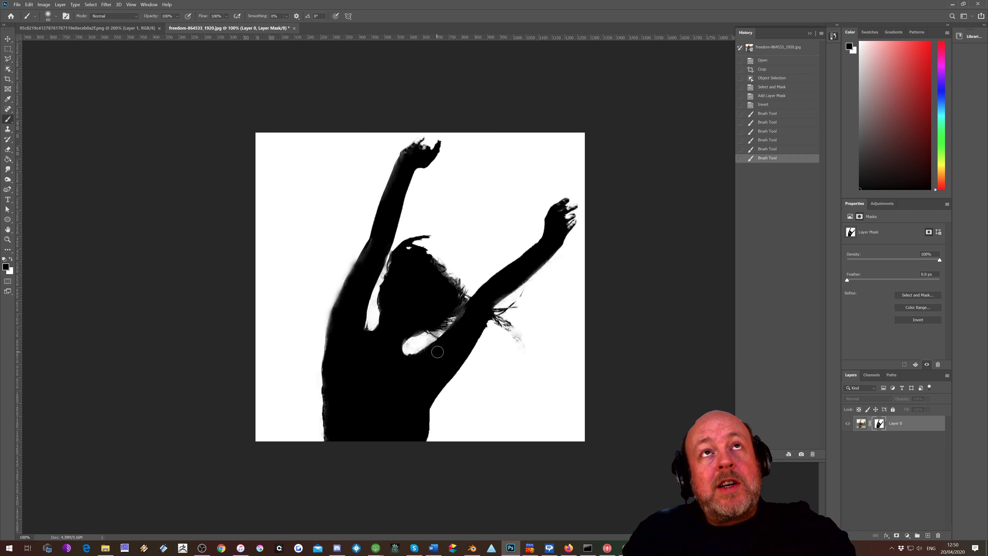
{"action": "left_click", "coordinate": [881, 426], "text": "alt"}
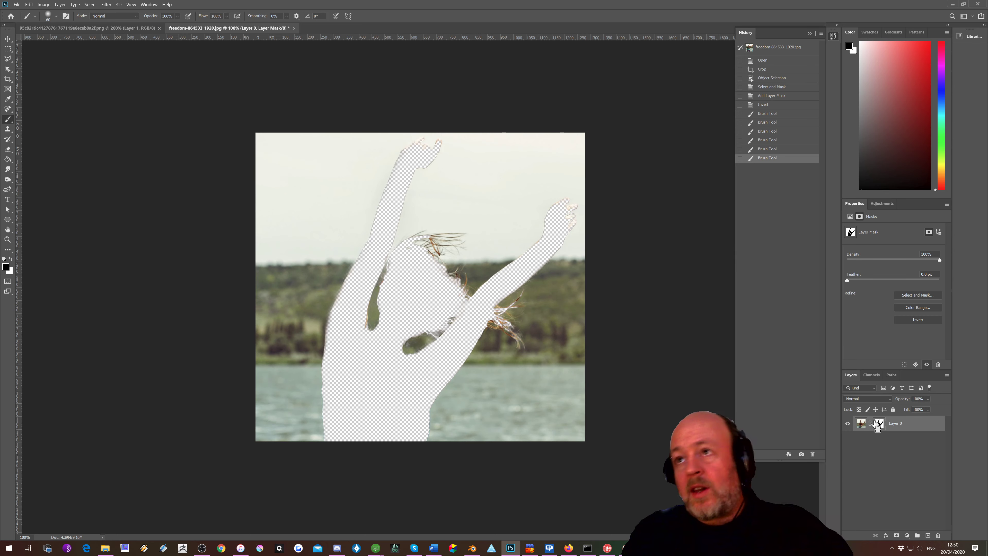
Step: Load the mask as a selection and bucket-fill a new Layer 1 white around the figure
{"action": "left_click", "coordinate": [880, 425], "text": "ctrl"}
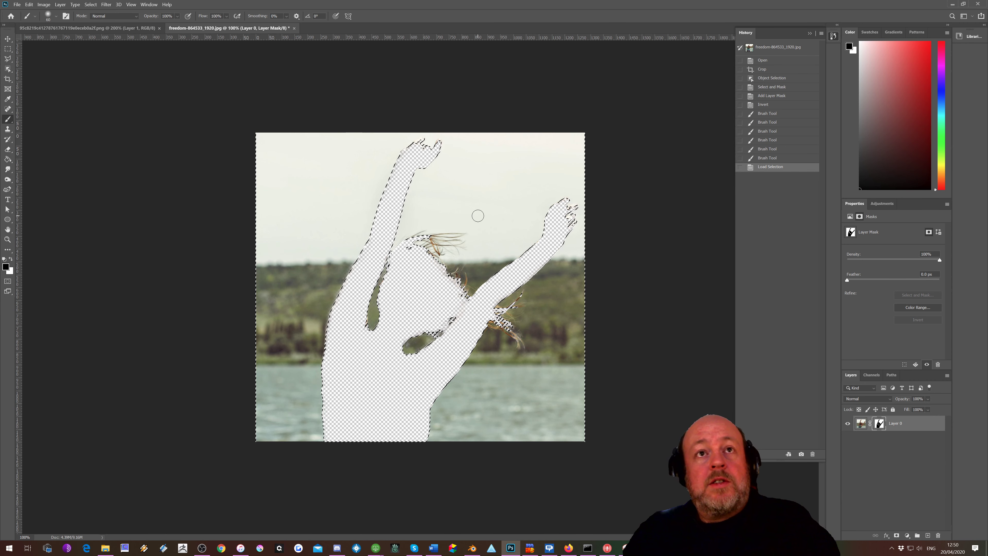
{"action": "left_click", "coordinate": [928, 535]}
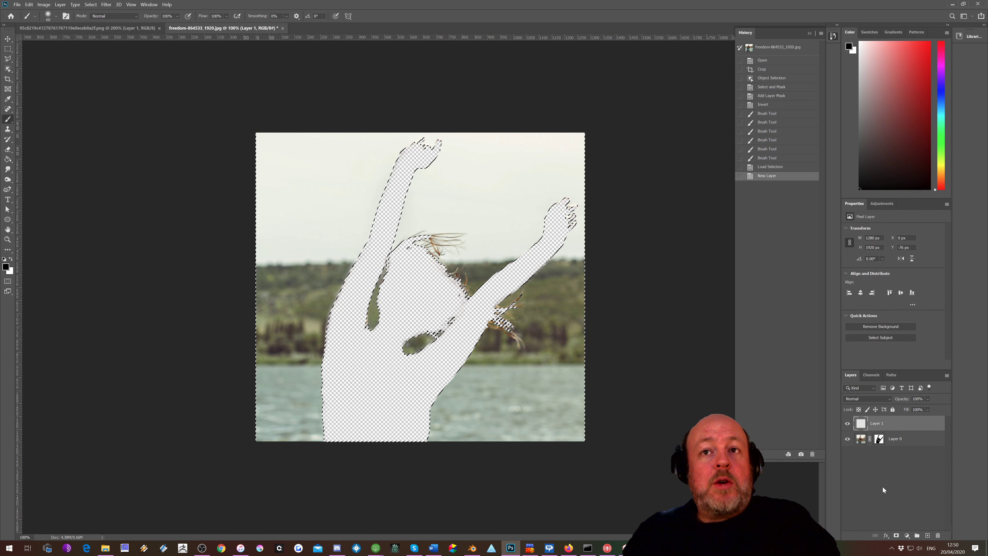
{"action": "left_click", "coordinate": [11, 258]}
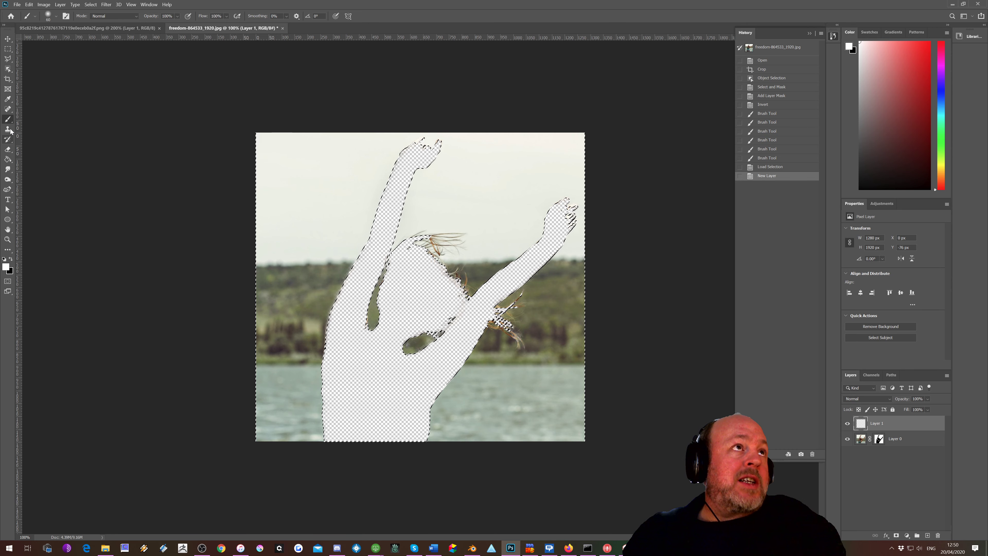
{"action": "left_click", "coordinate": [7, 160]}
{"action": "left_click", "coordinate": [306, 170]}
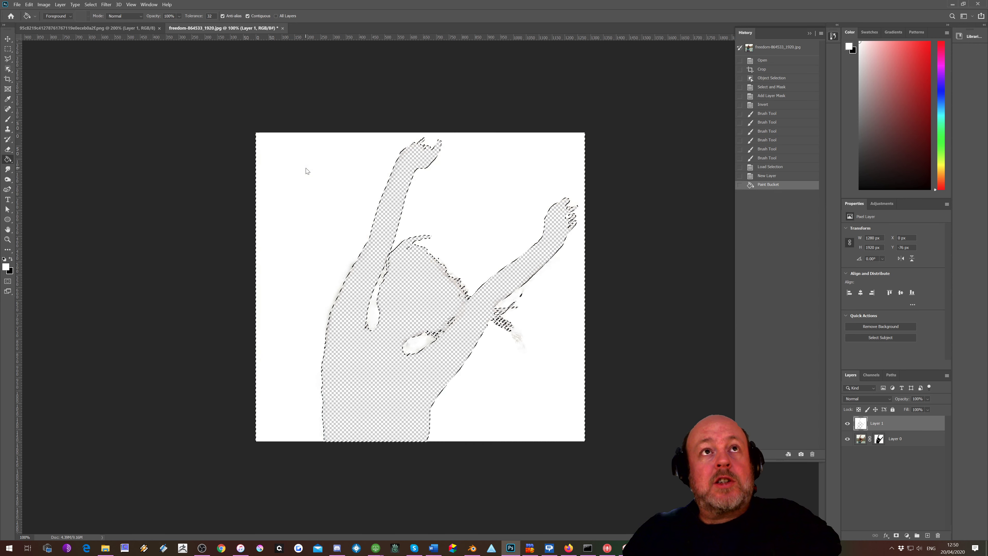
{"action": "left_click", "coordinate": [306, 170]}
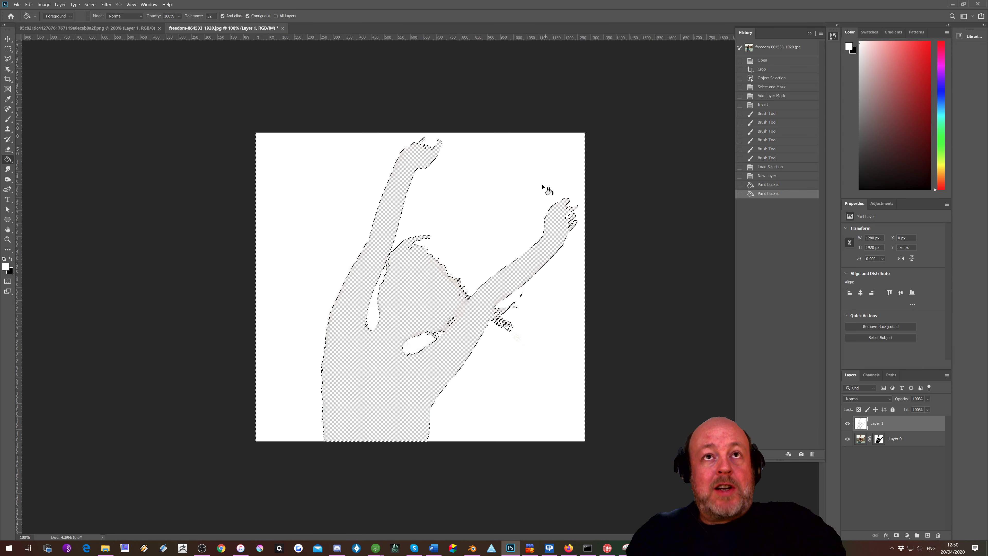
{"action": "left_click", "coordinate": [93, 29]}
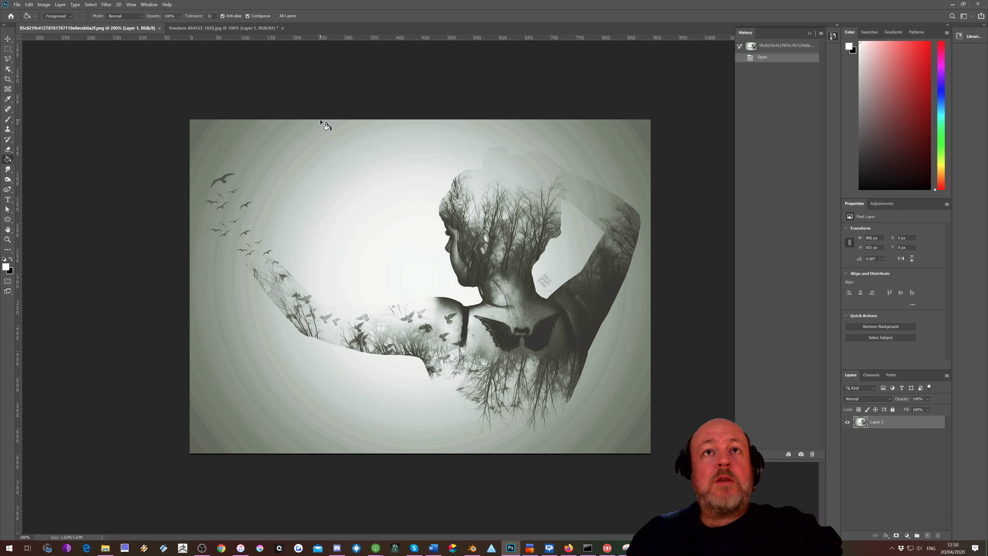
{"action": "left_click", "coordinate": [219, 28]}
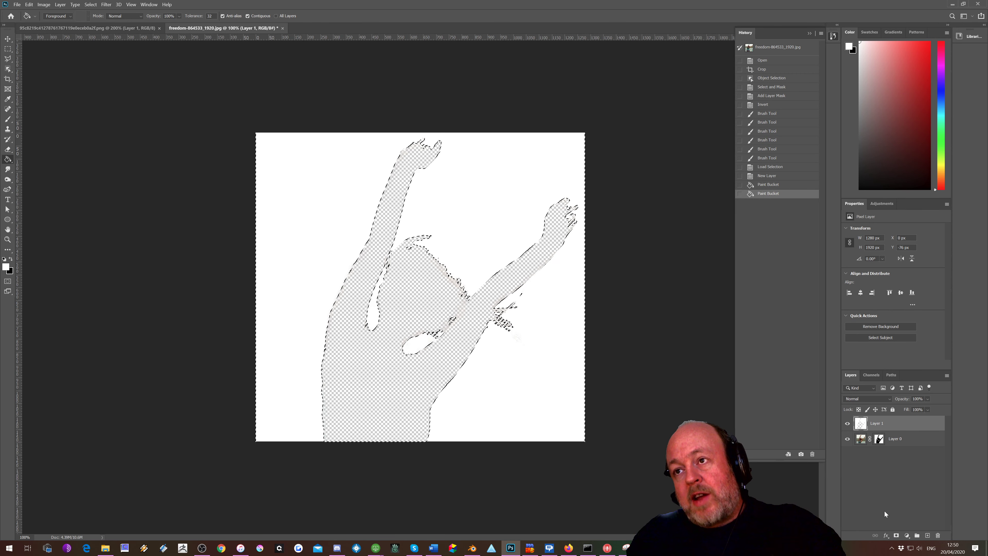
Step: Mask Layer 1 from the selection and place forest-1950402_1920.jpg as an embedded image
{"action": "left_click", "coordinate": [895, 536]}
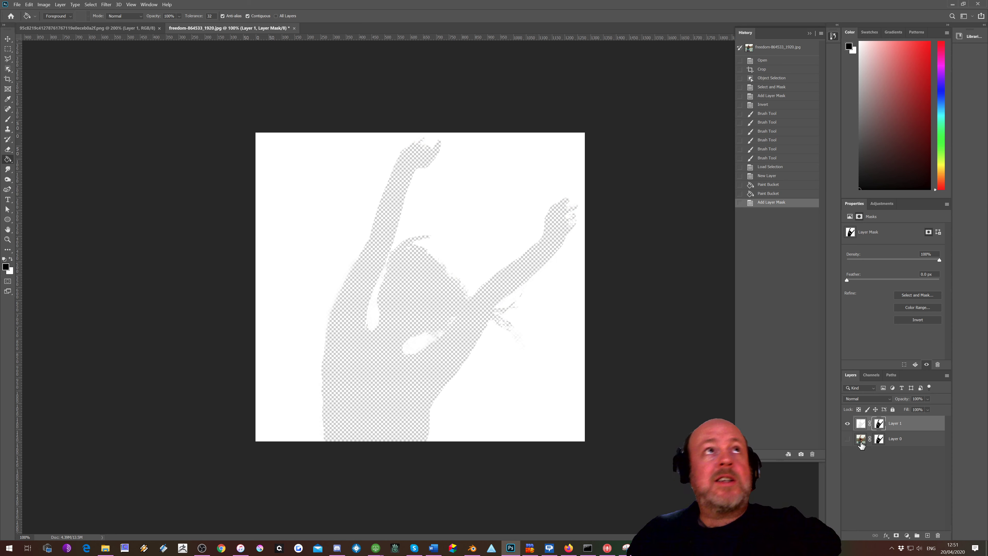
{"action": "left_click", "coordinate": [17, 4]}
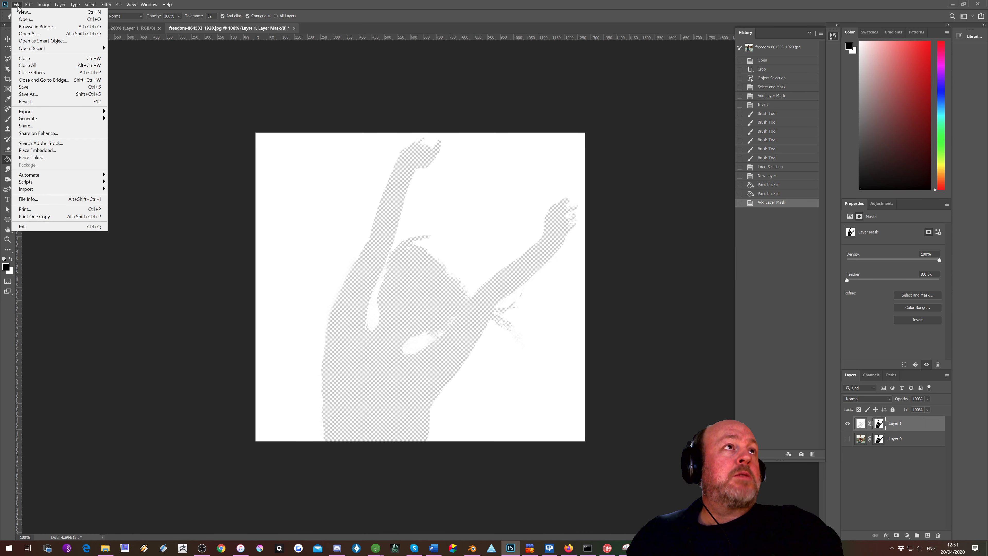
{"action": "left_click", "coordinate": [33, 151]}
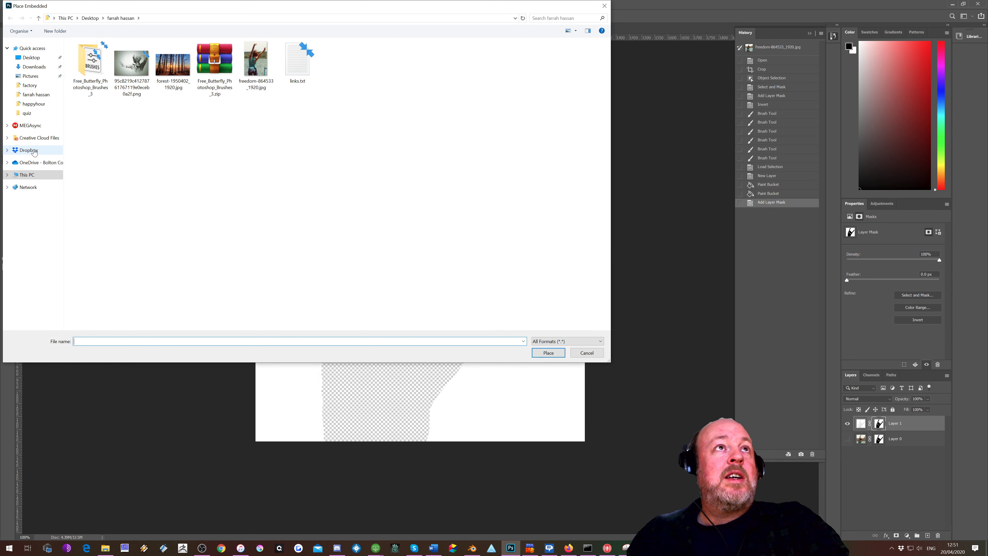
{"action": "left_click", "coordinate": [169, 65]}
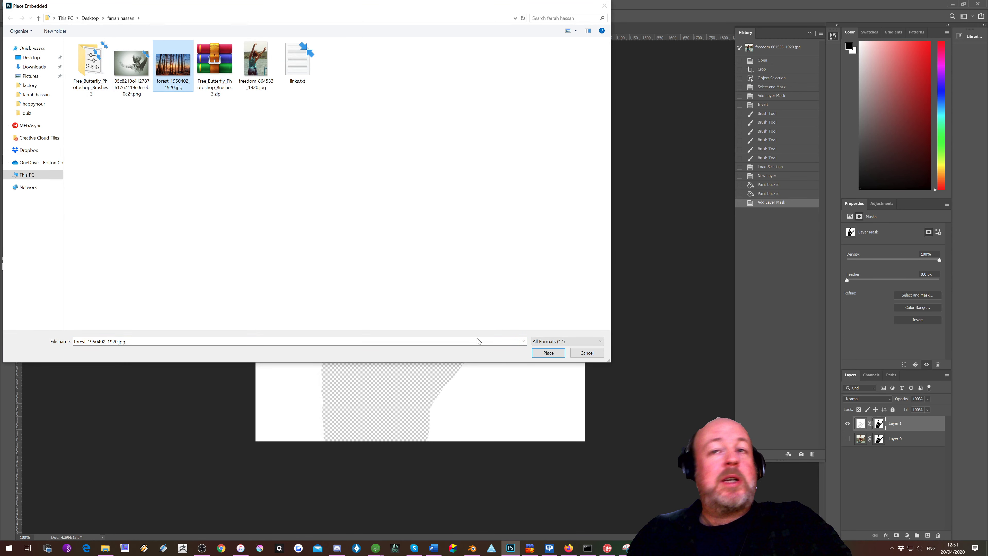
{"action": "left_click", "coordinate": [549, 352]}
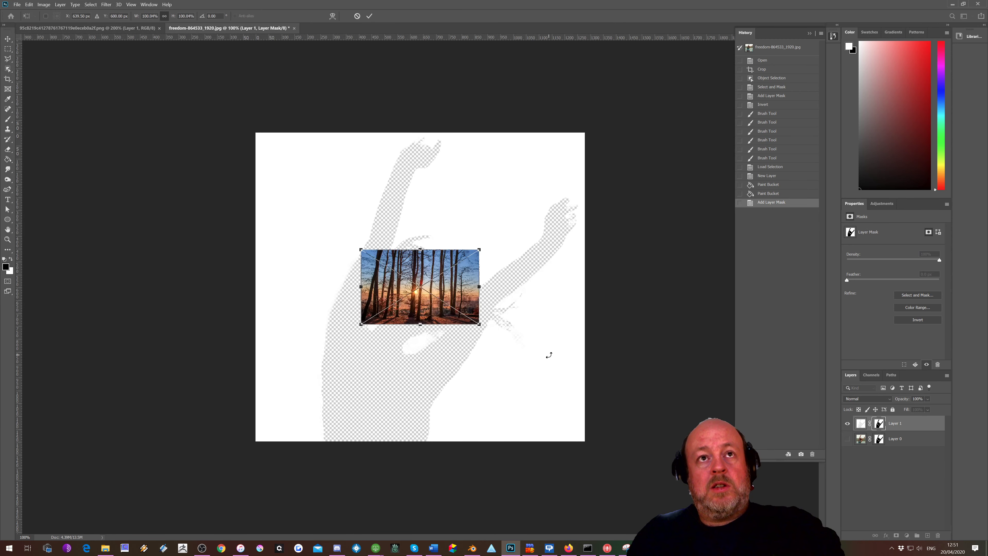
Step: Enlarge the forest photo across the canvas top, commit it, and compare with the reference
{"action": "left_click_drag", "start_coordinate": [479, 249], "coordinate": [607, 168]}
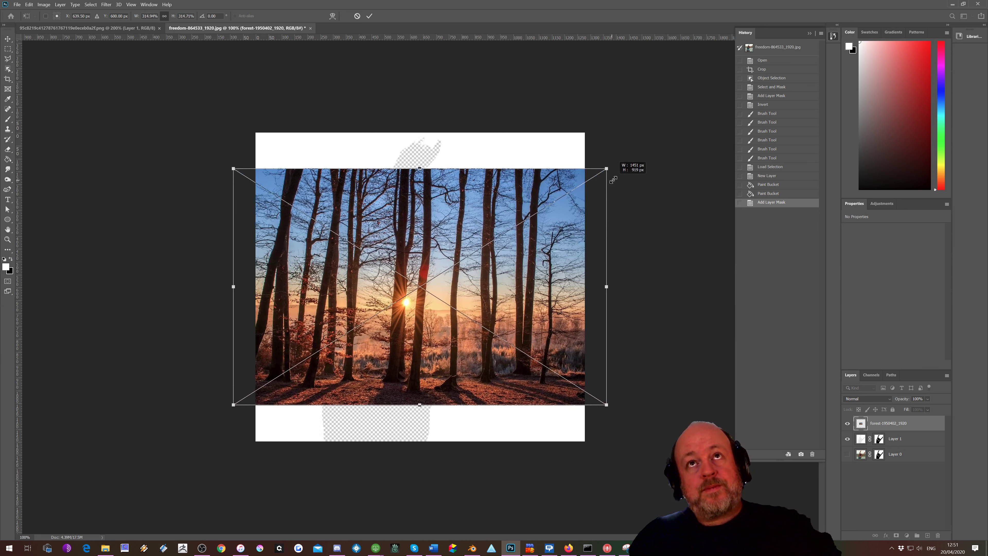
{"action": "mouse_move", "coordinate": [489, 273]}
{"action": "left_mouse_down"}
{"action": "mouse_move", "coordinate": [489, 188]}
{"action": "mouse_move", "coordinate": [497, 205]}
{"action": "left_mouse_up"}
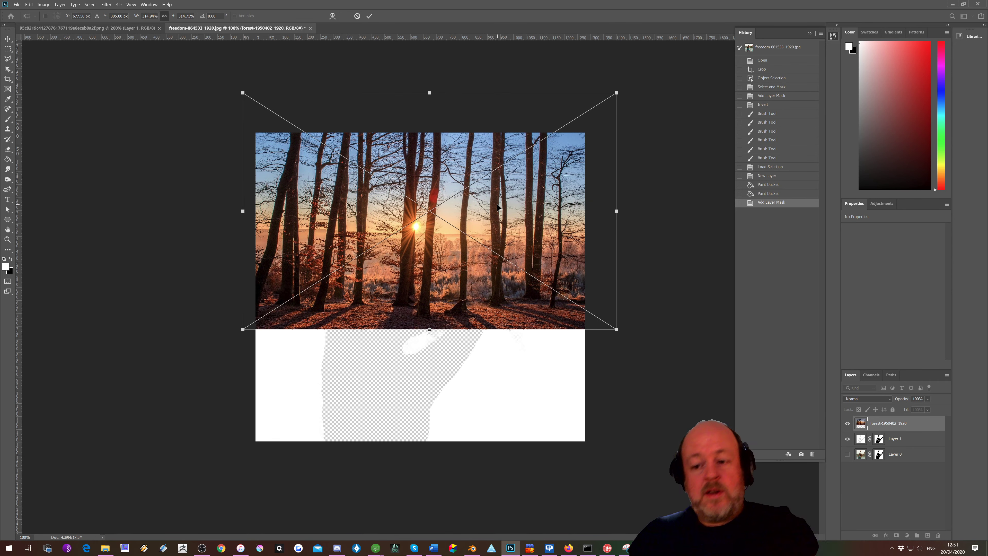
{"action": "key", "text": "Return"}
{"action": "left_click", "coordinate": [88, 28]}
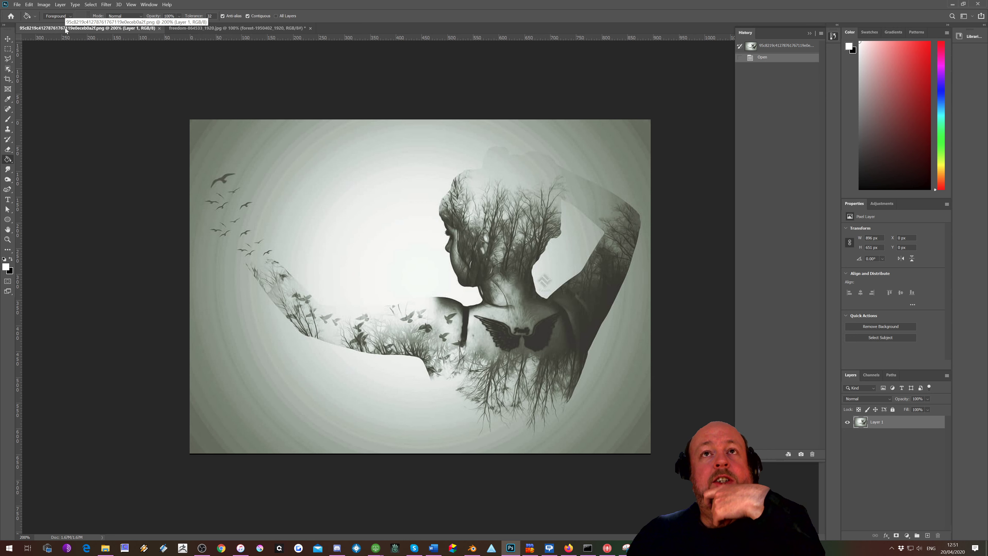
Step: Apply a Black & White adjustment to the forest with lower Reds and brighter Cyans and Blues
{"action": "left_click", "coordinate": [193, 28]}
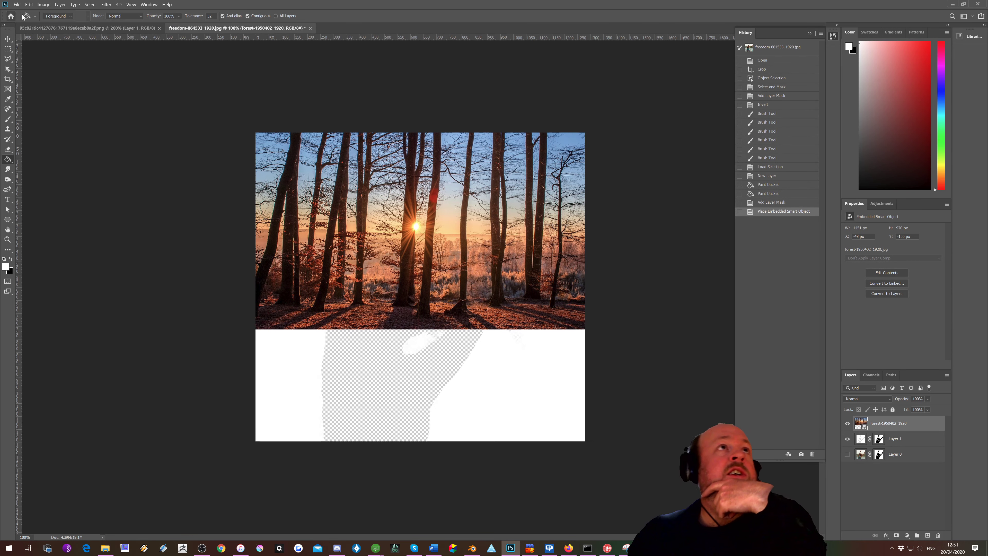
{"action": "left_click", "coordinate": [43, 5]}
{"action": "mouse_move", "coordinate": [58, 24]}
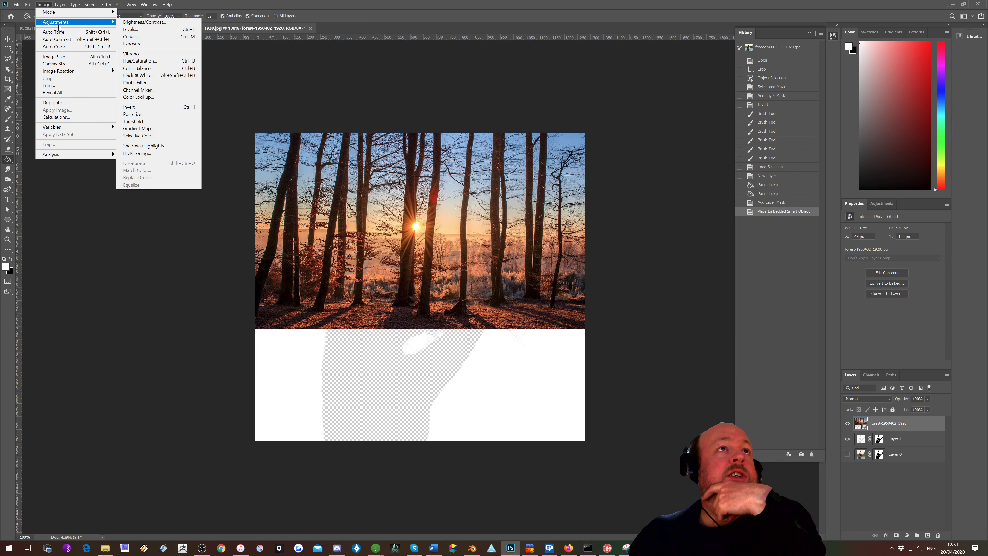
{"action": "left_click", "coordinate": [151, 75]}
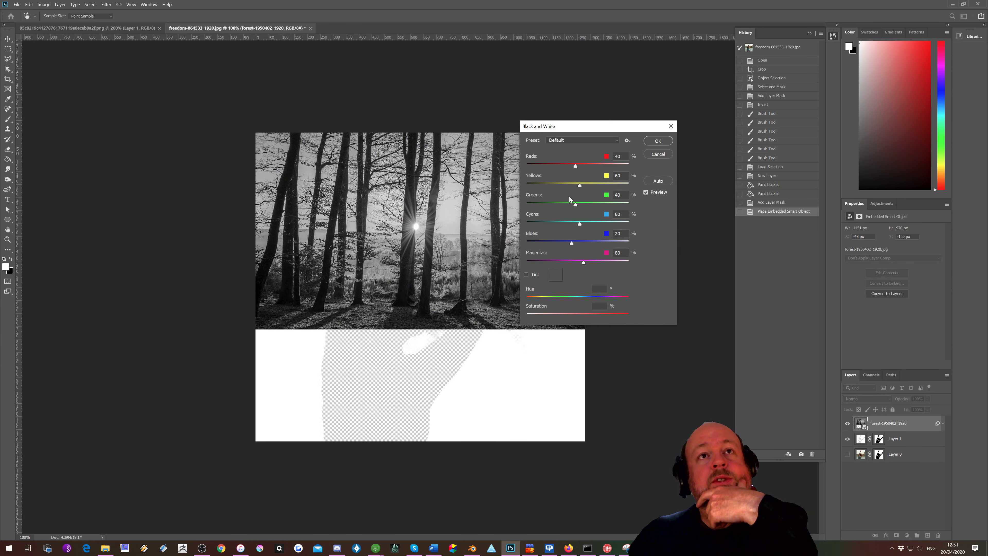
{"action": "left_click_drag", "start_coordinate": [528, 164], "coordinate": [600, 185]}
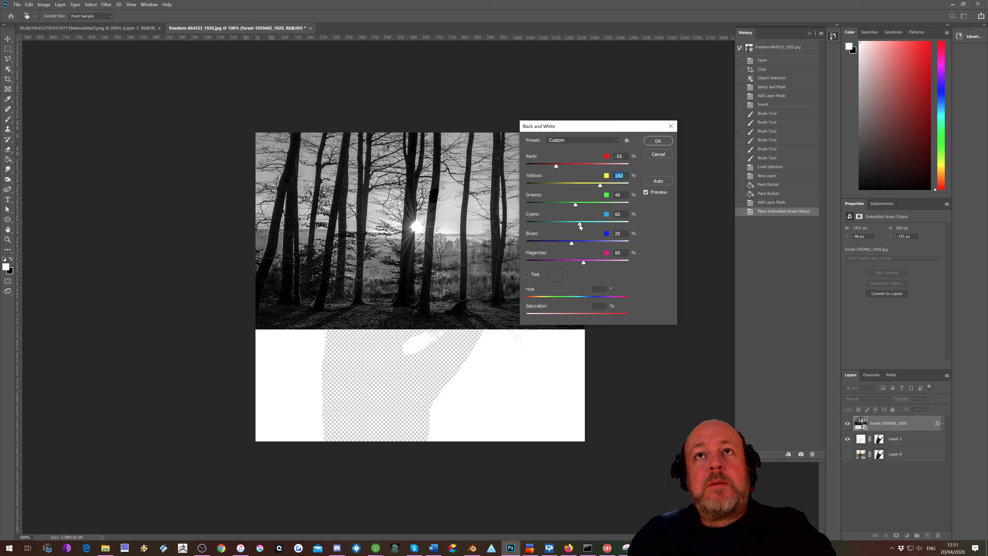
{"action": "left_click_drag", "start_coordinate": [579, 224], "coordinate": [602, 223]}
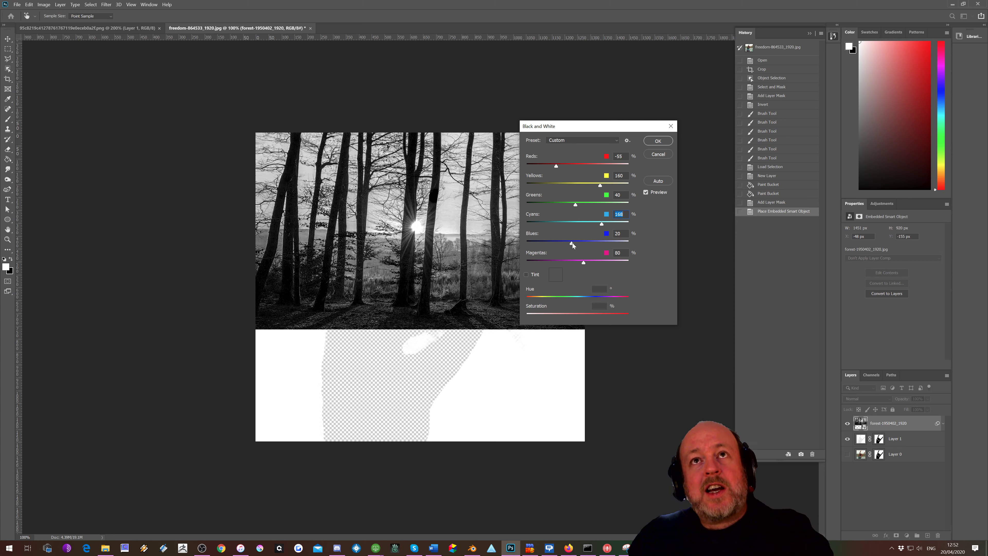
{"action": "left_click_drag", "start_coordinate": [571, 243], "coordinate": [622, 246]}
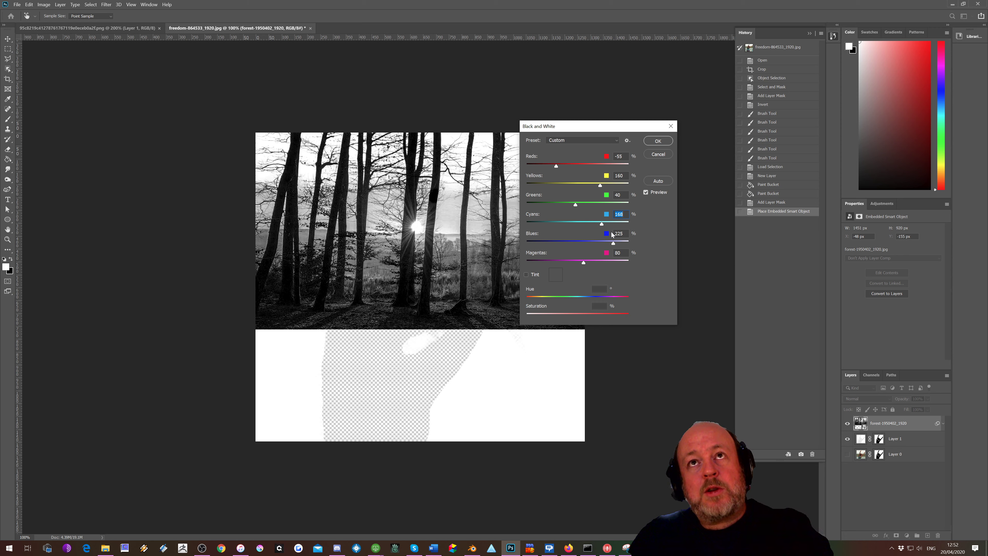
{"action": "left_click_drag", "start_coordinate": [601, 224], "coordinate": [623, 223]}
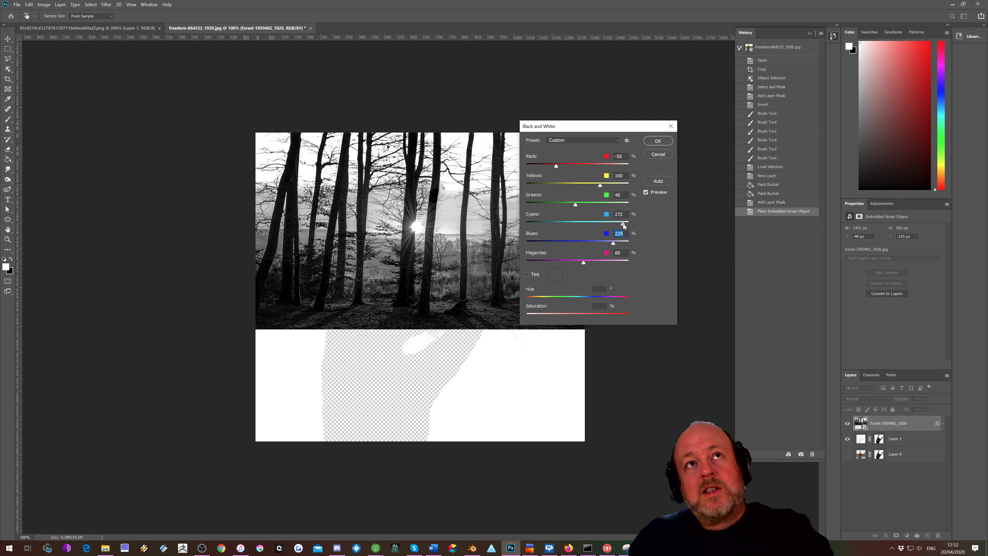
{"action": "left_click", "coordinate": [654, 144]}
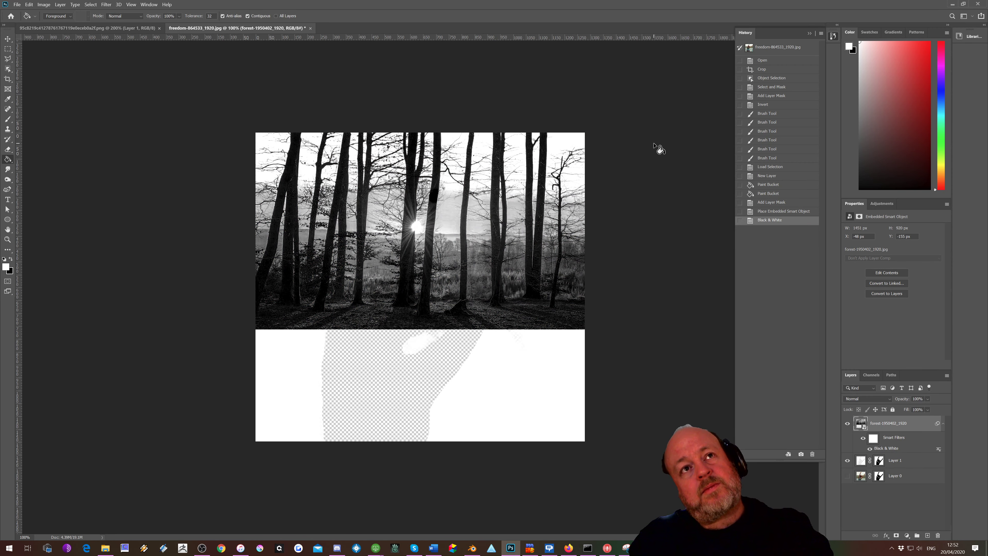
{"action": "left_click", "coordinate": [81, 29]}
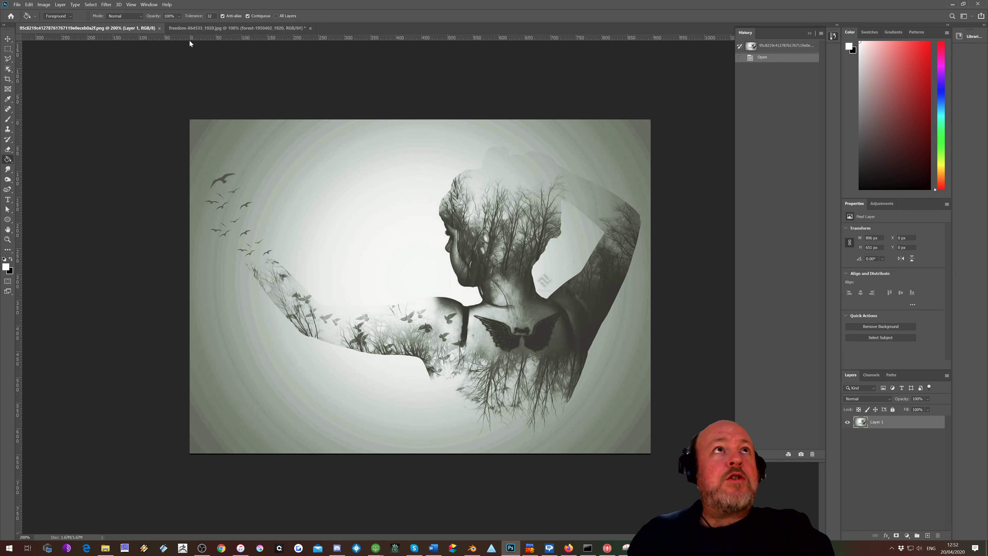
Step: Rasterize the black-and-white forest smart object into a pixel layer via Layer > Rasterize
{"action": "left_click", "coordinate": [219, 28]}
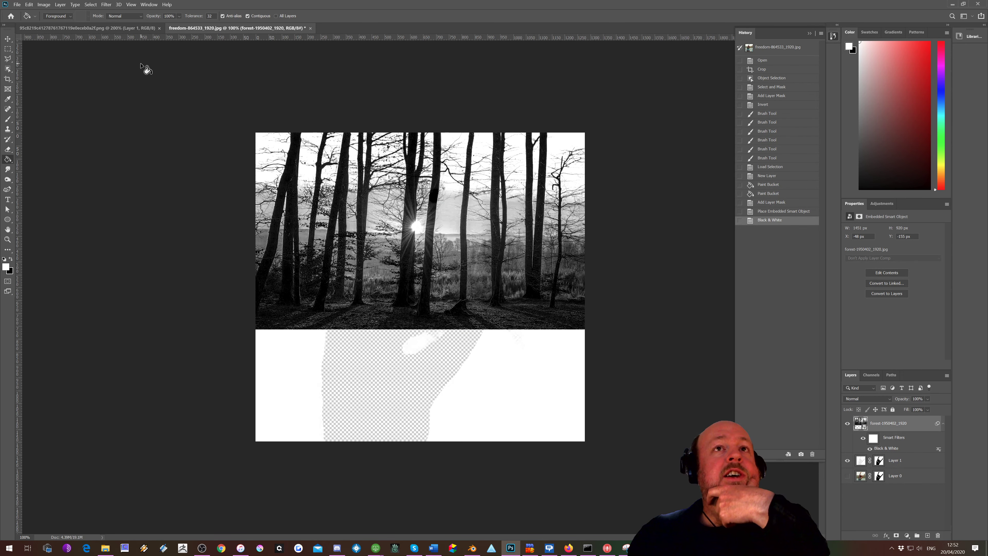
{"action": "left_click", "coordinate": [107, 4]}
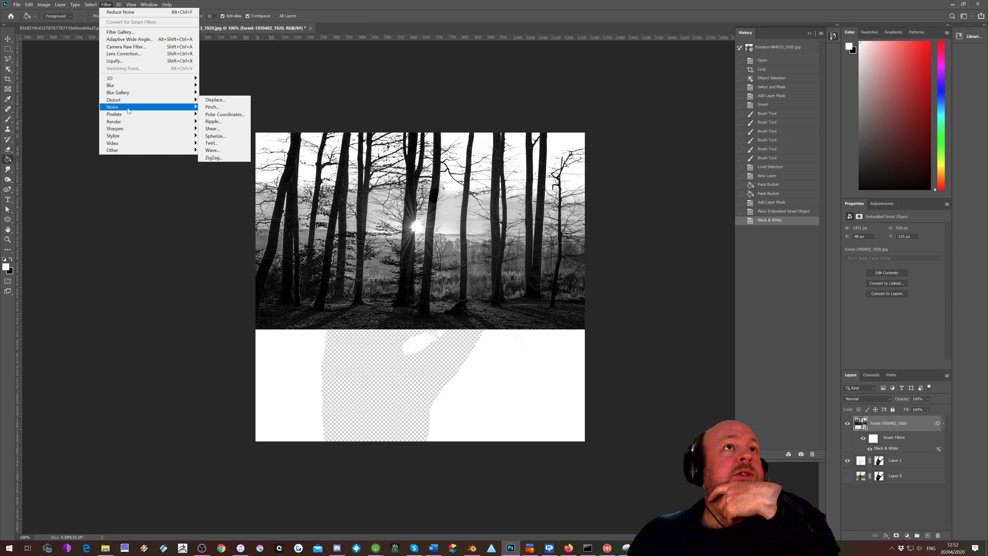
{"action": "mouse_move", "coordinate": [128, 115]}
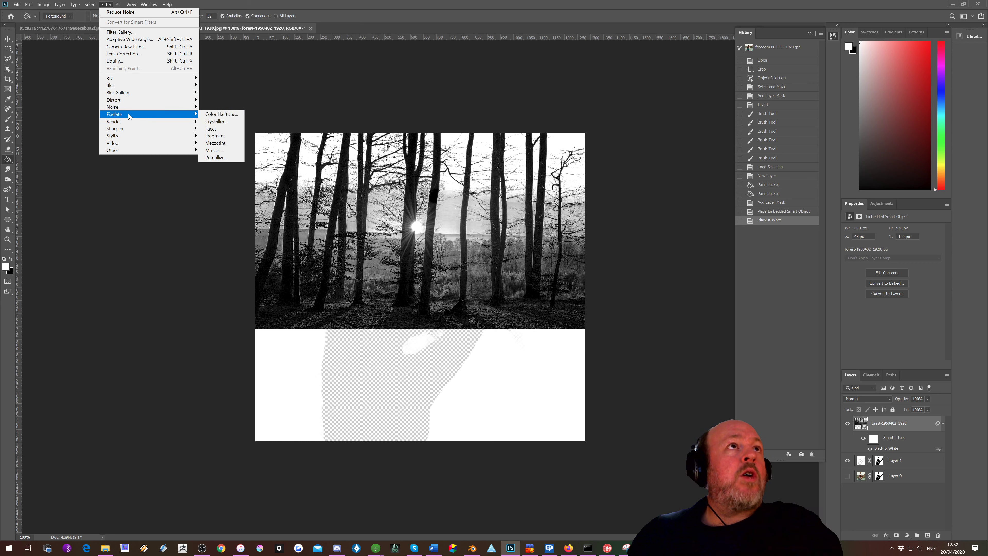
{"action": "left_click", "coordinate": [63, 5]}
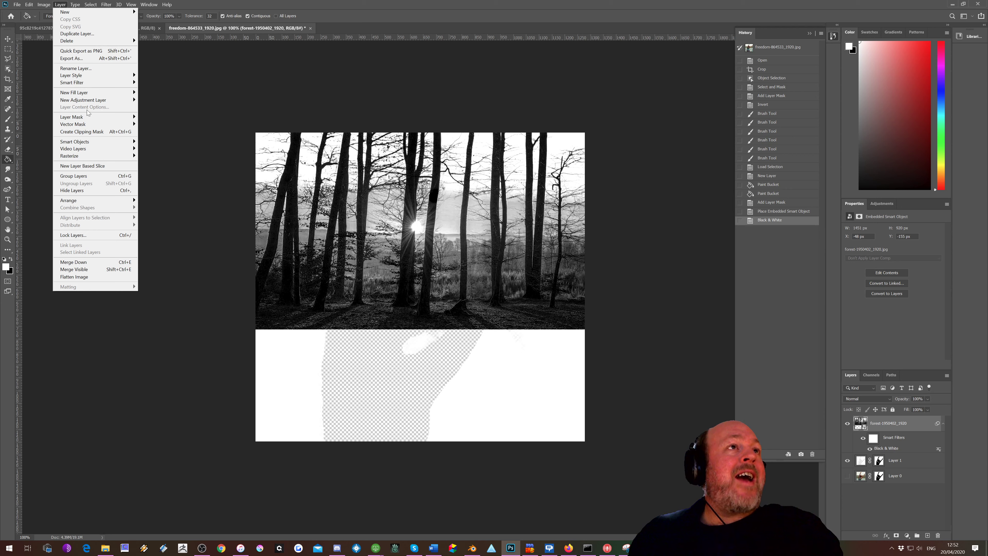
{"action": "mouse_move", "coordinate": [95, 155]}
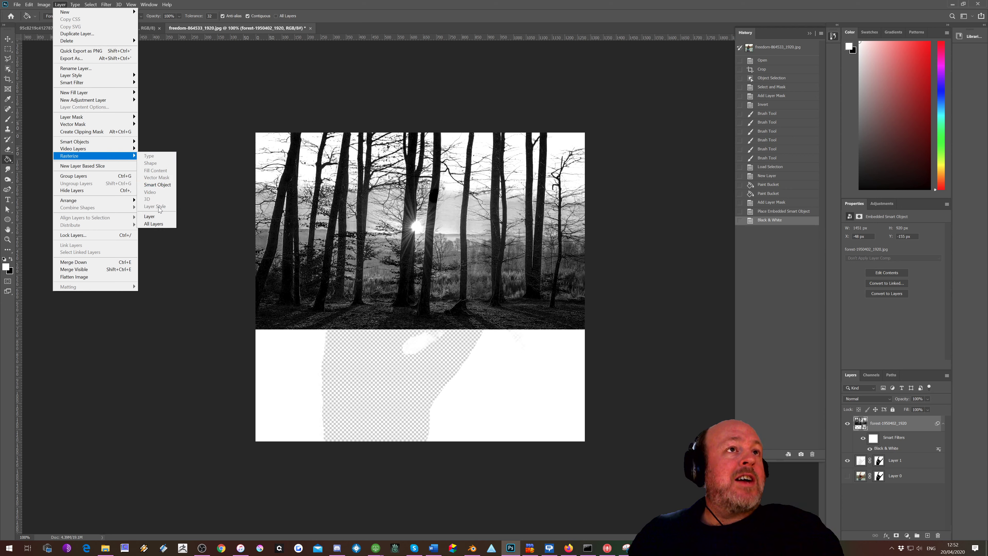
{"action": "left_click", "coordinate": [150, 216]}
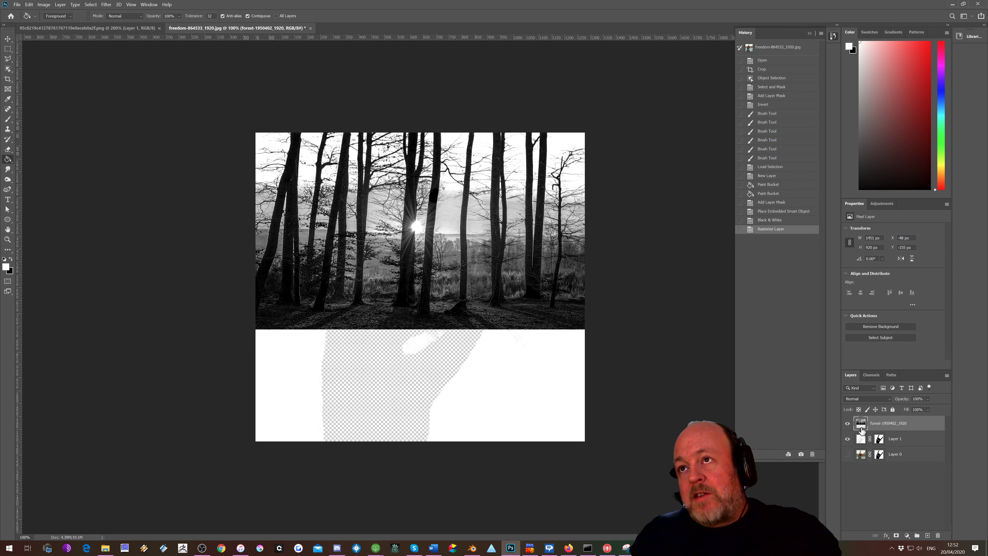
{"action": "left_click", "coordinate": [106, 5]}
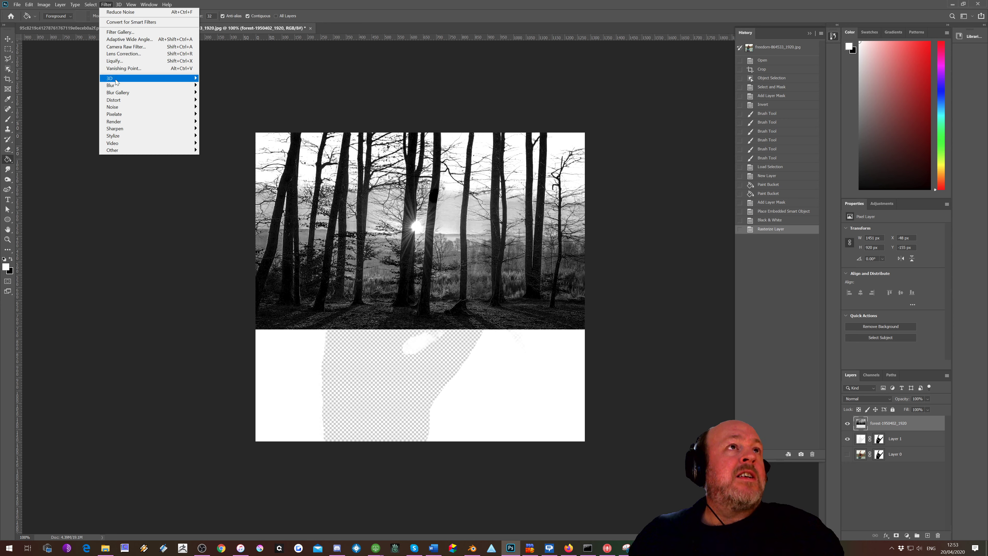
Step: Apply Oil Paint to the forest with Stylization 1.8, Cleanliness 3.1 and Scale 4.4
{"action": "mouse_move", "coordinate": [116, 88]}
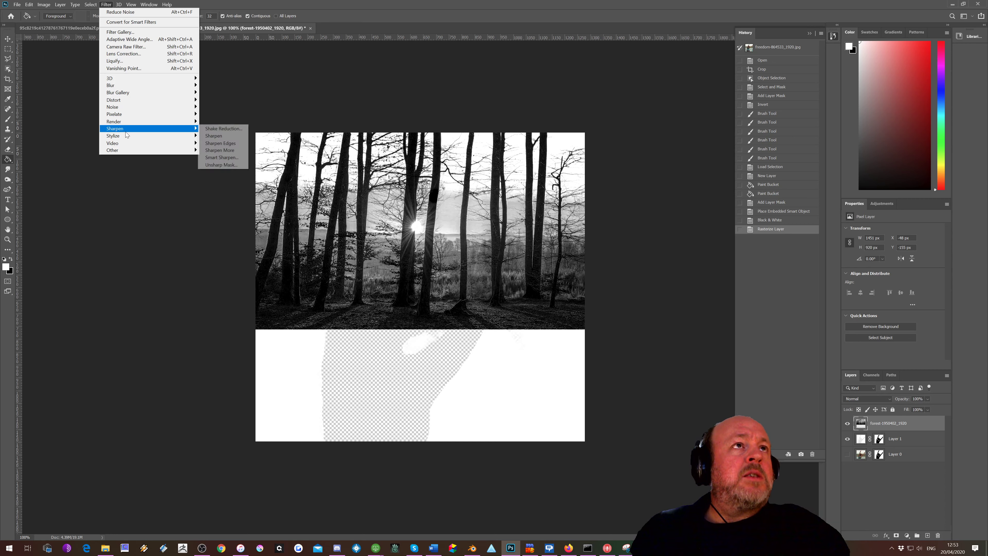
{"action": "mouse_move", "coordinate": [124, 136]}
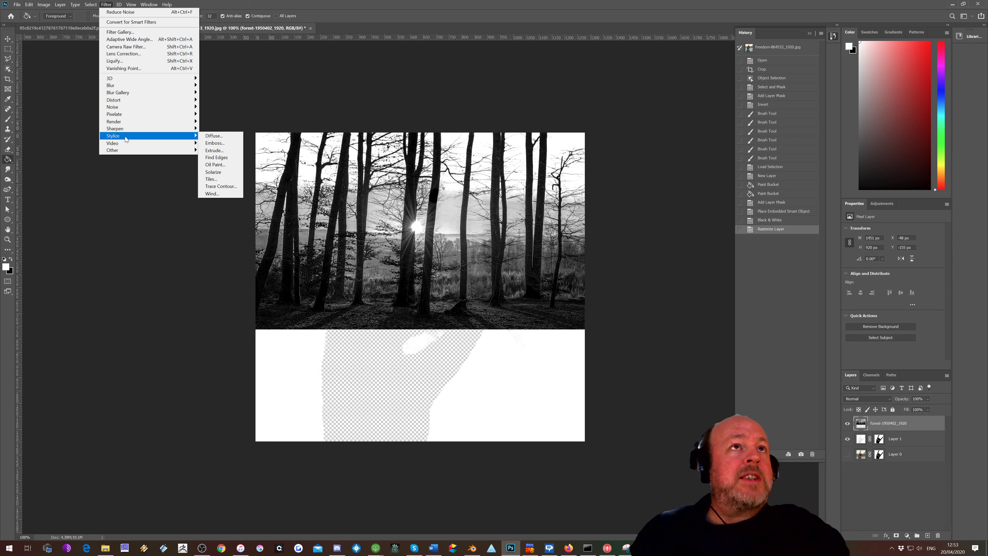
{"action": "left_click", "coordinate": [214, 165]}
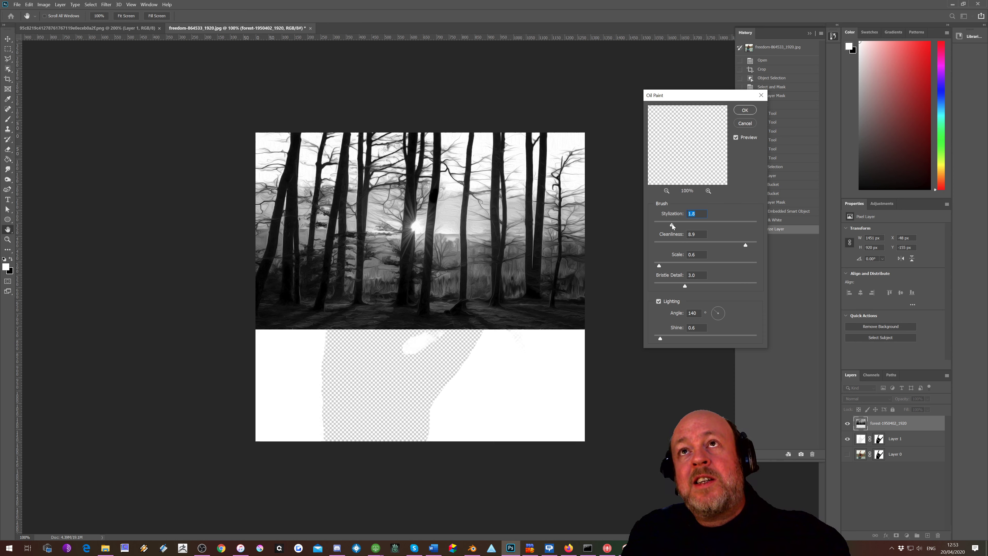
{"action": "left_click_drag", "start_coordinate": [671, 225], "coordinate": [665, 224]}
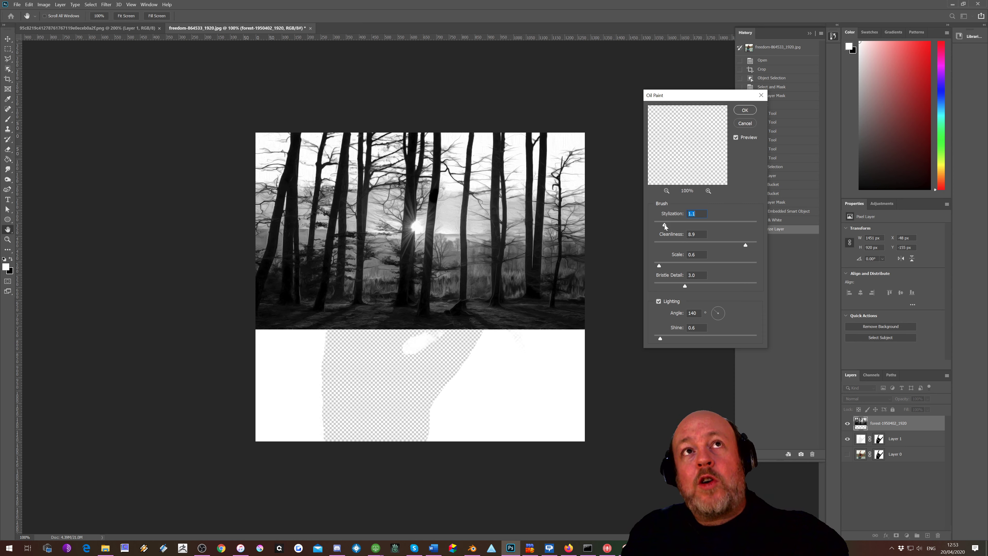
{"action": "left_click_drag", "start_coordinate": [671, 224], "coordinate": [672, 224]}
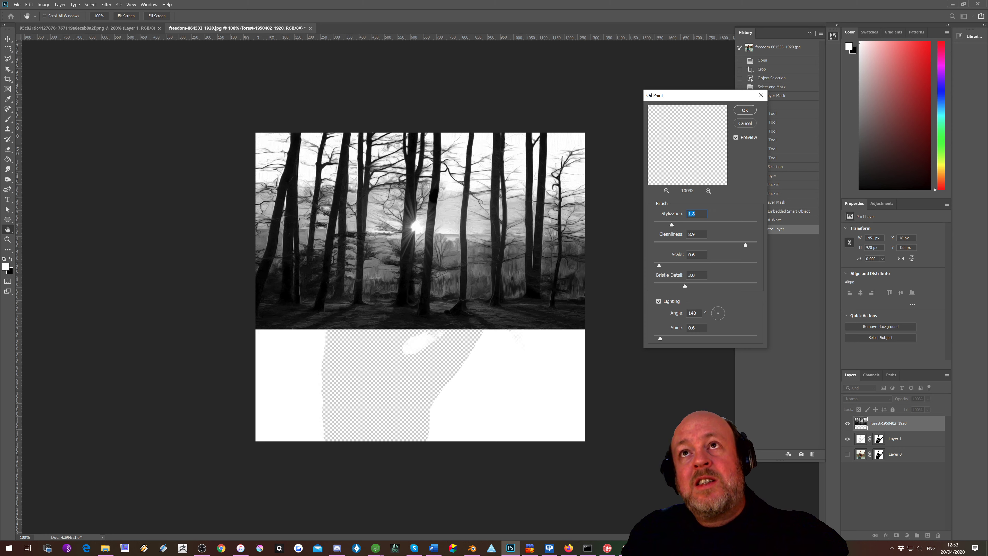
{"action": "left_click_drag", "start_coordinate": [745, 244], "coordinate": [697, 265]}
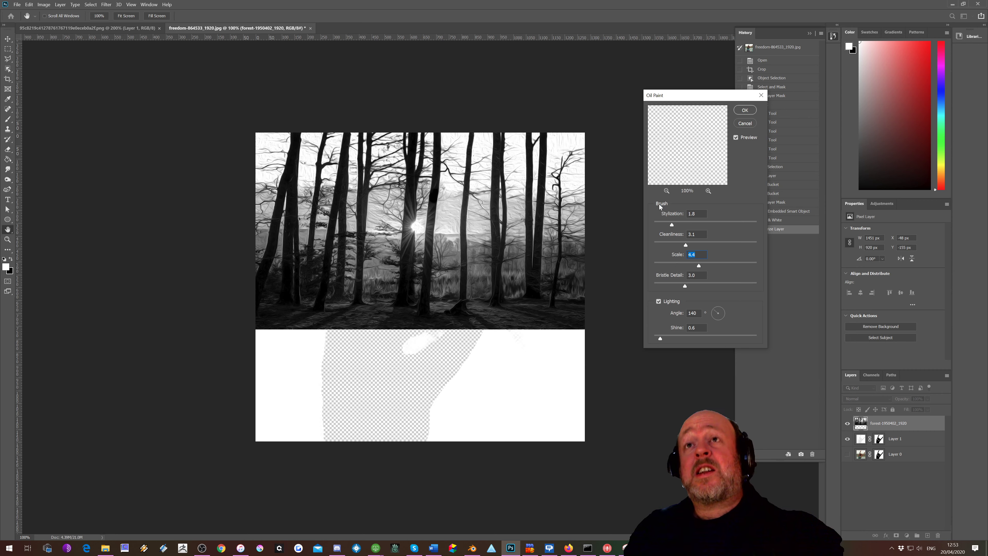
{"action": "left_click", "coordinate": [741, 111]}
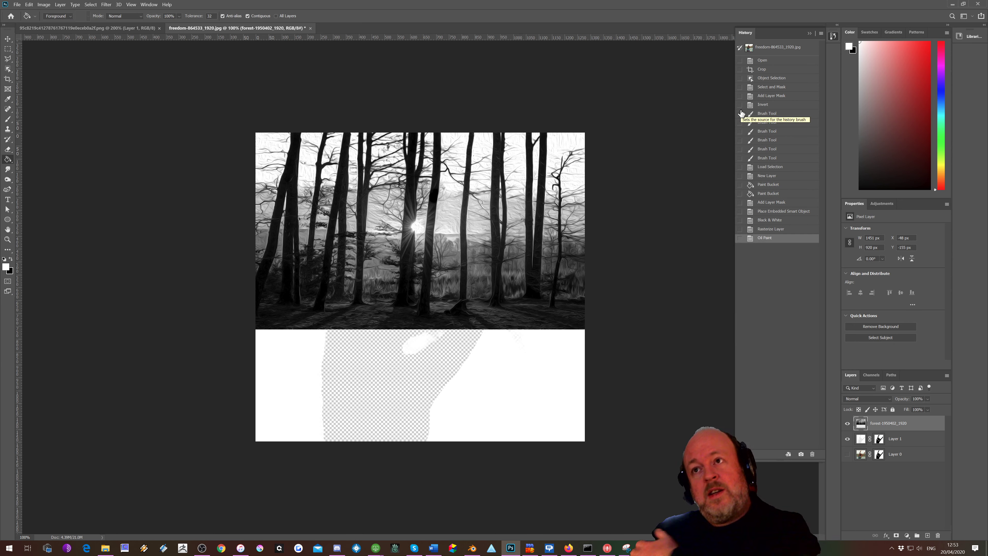
Step: Duplicate the forest layer and flip the copy vertically as a reflection just below the original
{"action": "right_click", "coordinate": [893, 427]}
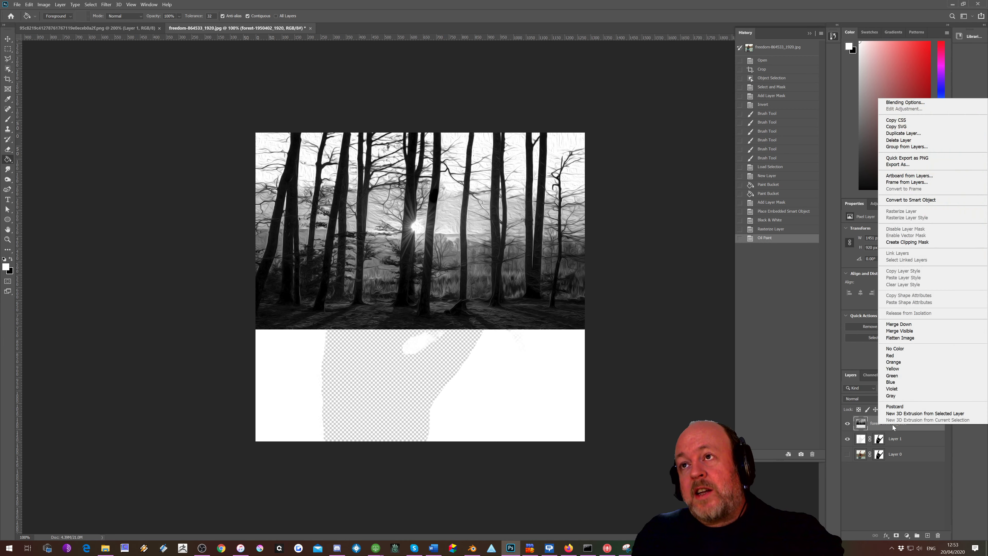
{"action": "left_click", "coordinate": [872, 421]}
{"action": "left_click_drag", "start_coordinate": [890, 423], "coordinate": [928, 533]}
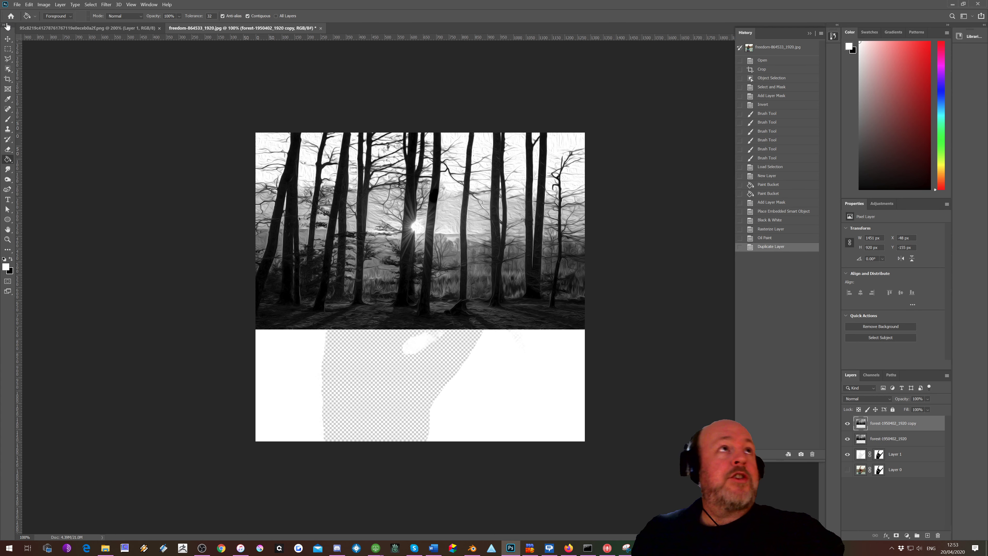
{"action": "left_click", "coordinate": [9, 40]}
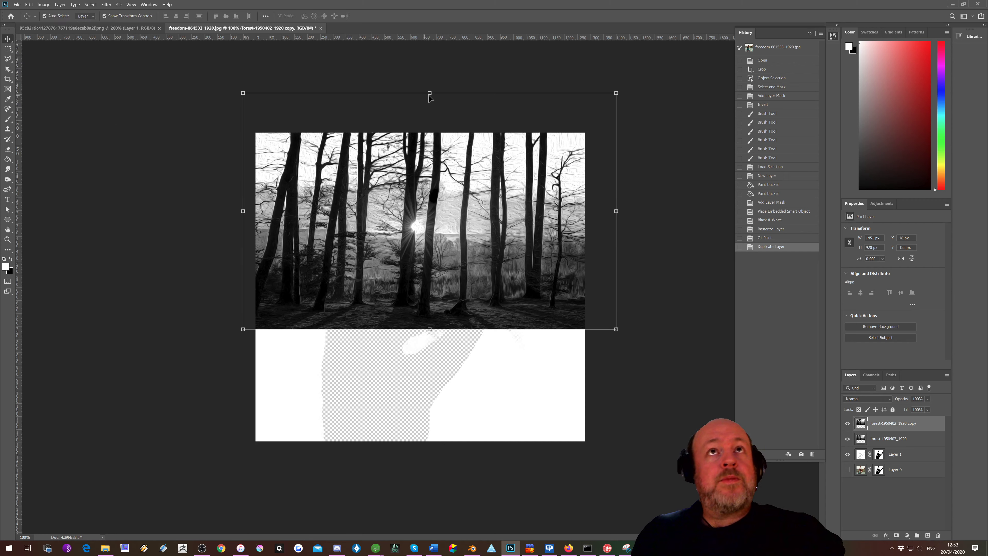
{"action": "left_click_drag", "start_coordinate": [430, 93], "coordinate": [463, 518]}
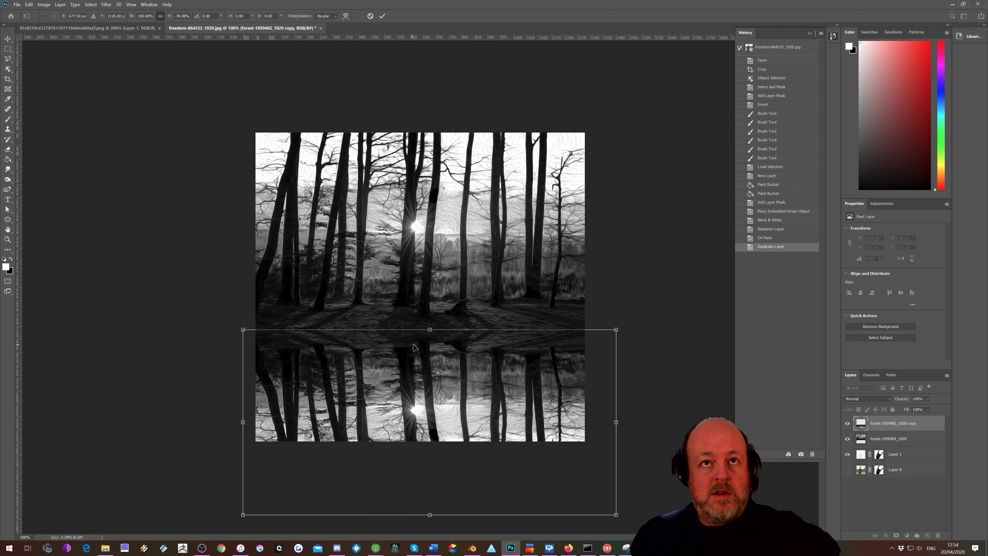
{"action": "left_click_drag", "start_coordinate": [413, 357], "coordinate": [413, 357]}
{"action": "key", "text": "Up"}
{"action": "key", "text": "Up"}
{"action": "key", "text": "Up"}
{"action": "key", "text": "Up"}
{"action": "key", "text": "Up"}
{"action": "key", "text": "Up"}
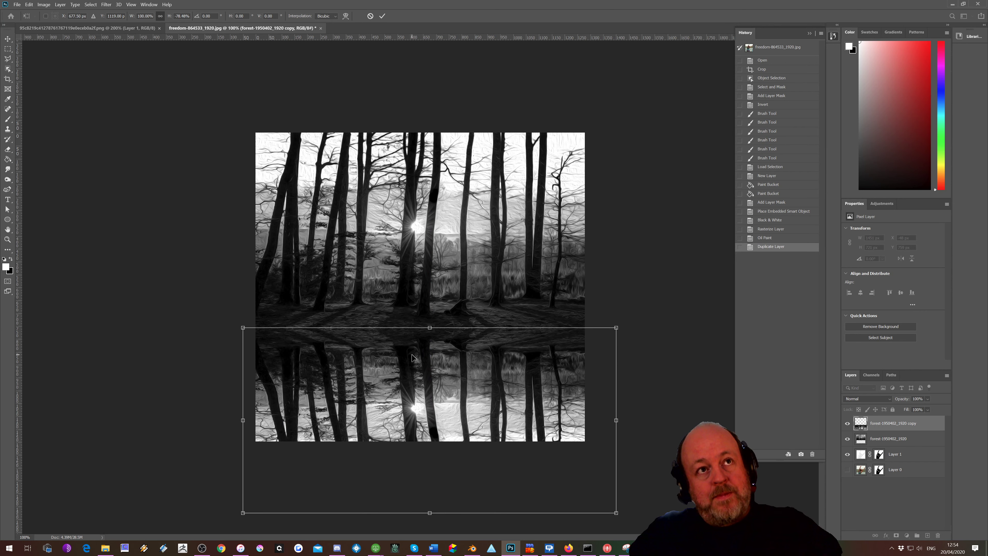
Step: Rename Layer 1 to 'silloette' and drag it to the top of the layer stack
{"action": "key", "text": "Return"}
{"action": "double_click", "coordinate": [894, 454]}
{"action": "type", "text": "silloette"}
{"action": "key", "text": "Return"}
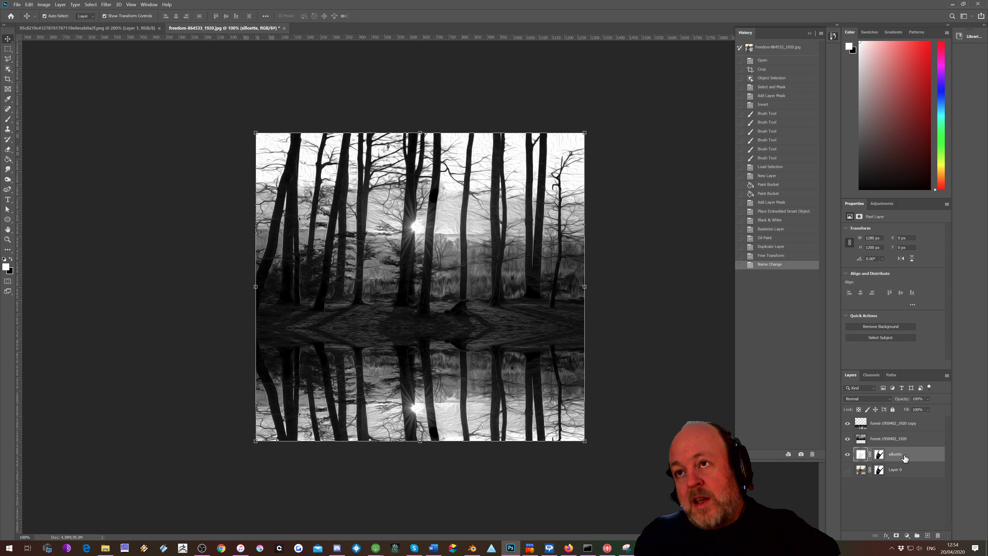
{"action": "left_click_drag", "start_coordinate": [895, 454], "coordinate": [903, 419]}
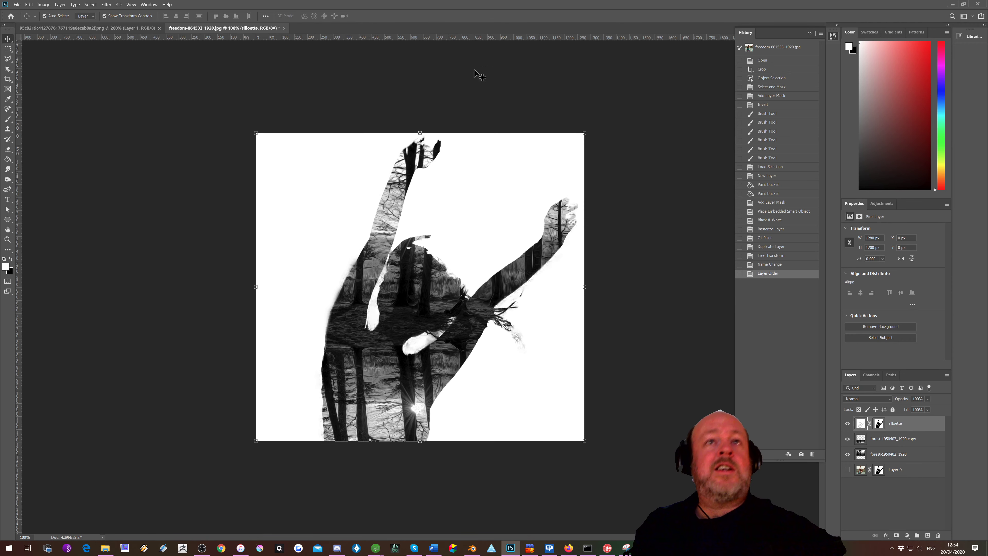
Step: Check the reference image and a chat notification, then drag Layer 0 to the top in the freedom document
{"action": "left_click", "coordinate": [70, 29]}
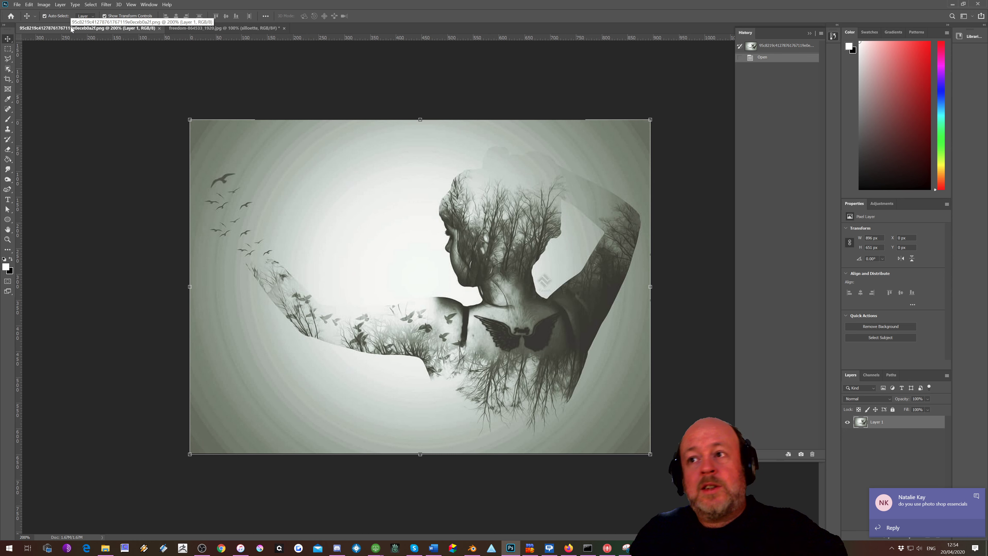
{"action": "left_click", "coordinate": [975, 498]}
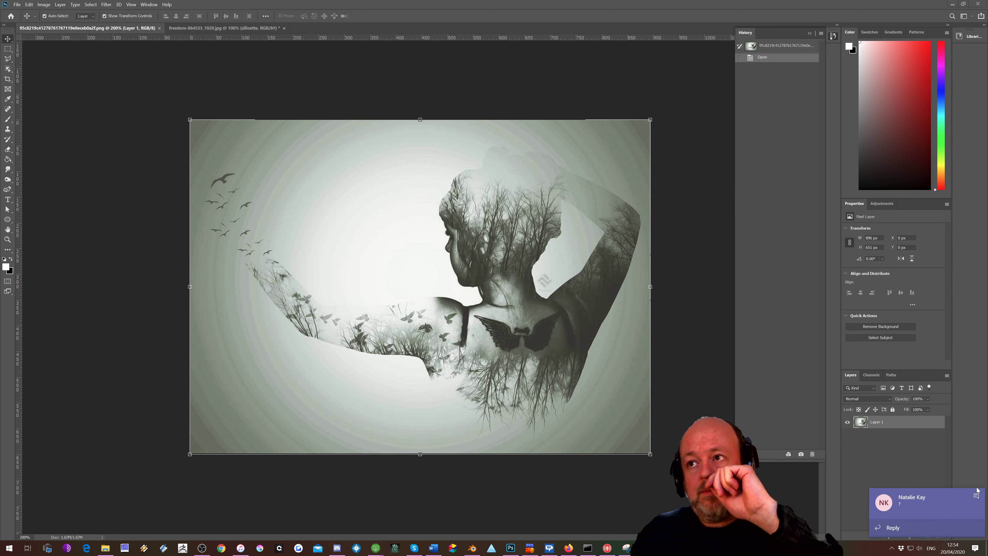
{"action": "left_click", "coordinate": [975, 498]}
{"action": "left_click", "coordinate": [891, 548]}
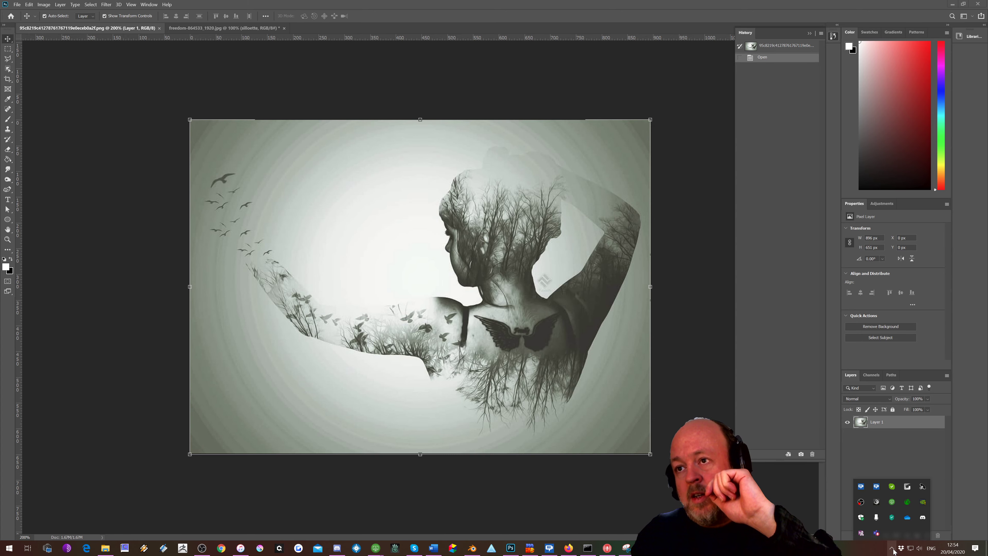
{"action": "left_click", "coordinate": [876, 532]}
{"action": "left_click", "coordinate": [753, 404]}
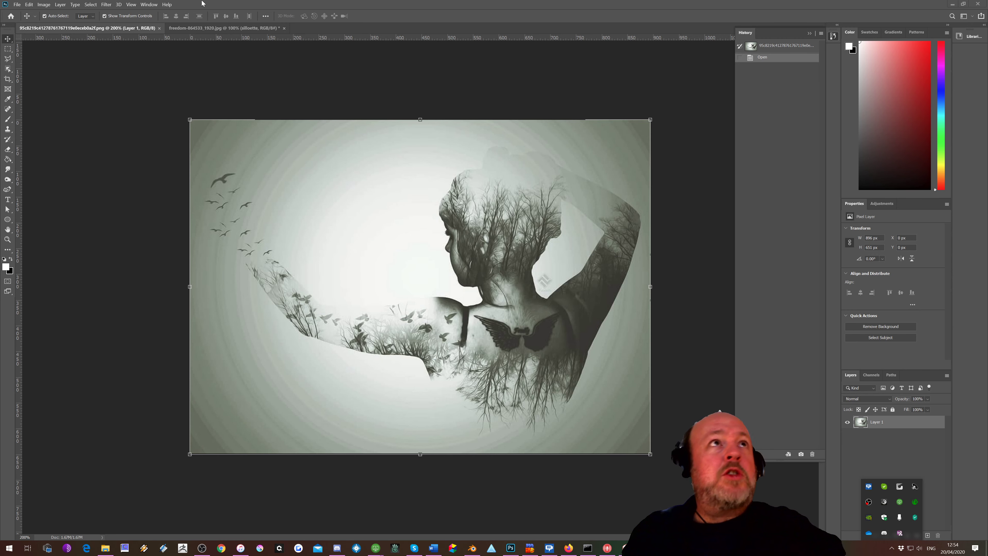
{"action": "left_click", "coordinate": [213, 30]}
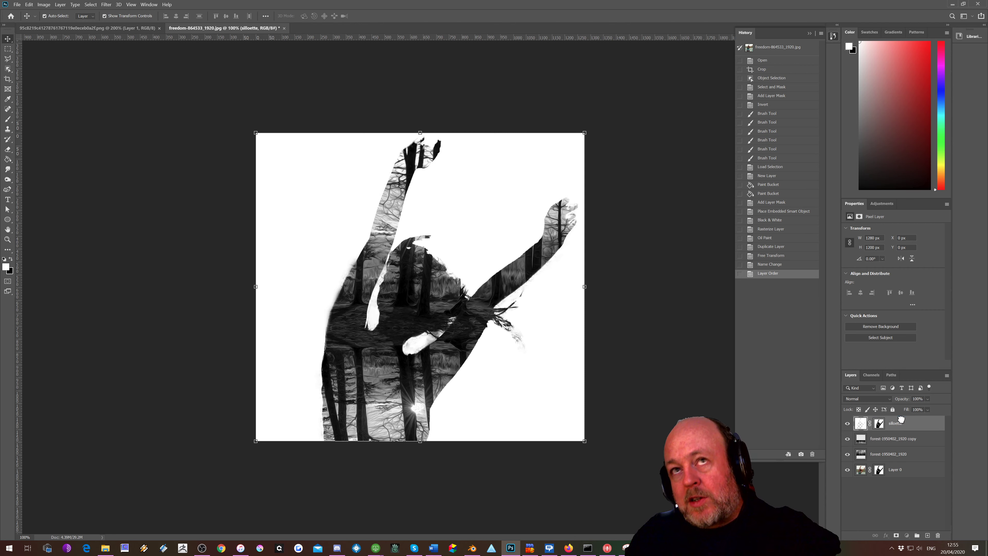
{"action": "left_click_drag", "start_coordinate": [900, 418], "coordinate": [902, 422]}
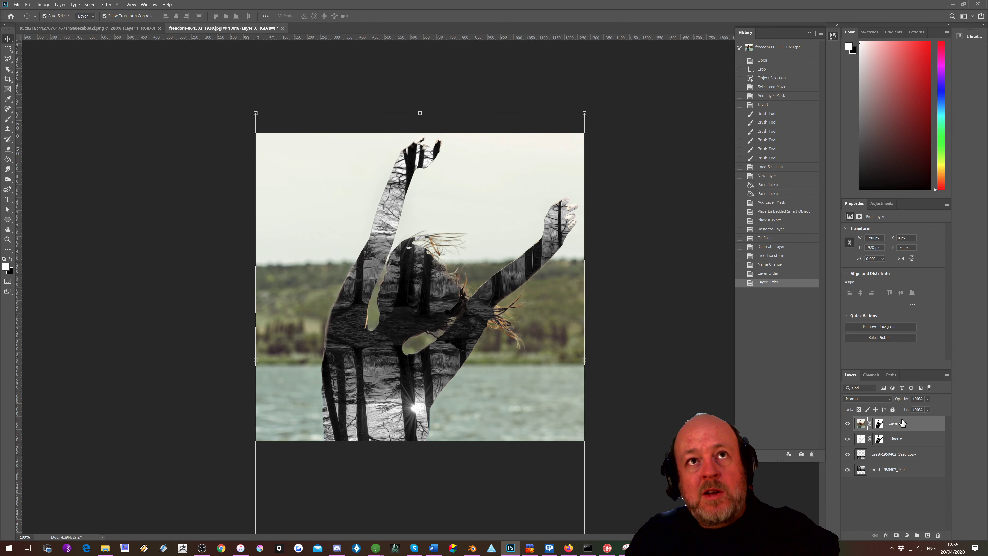
Step: Invert Layer 0's mask to reveal the woman, then return to editing its pixels
{"action": "left_click", "coordinate": [879, 424]}
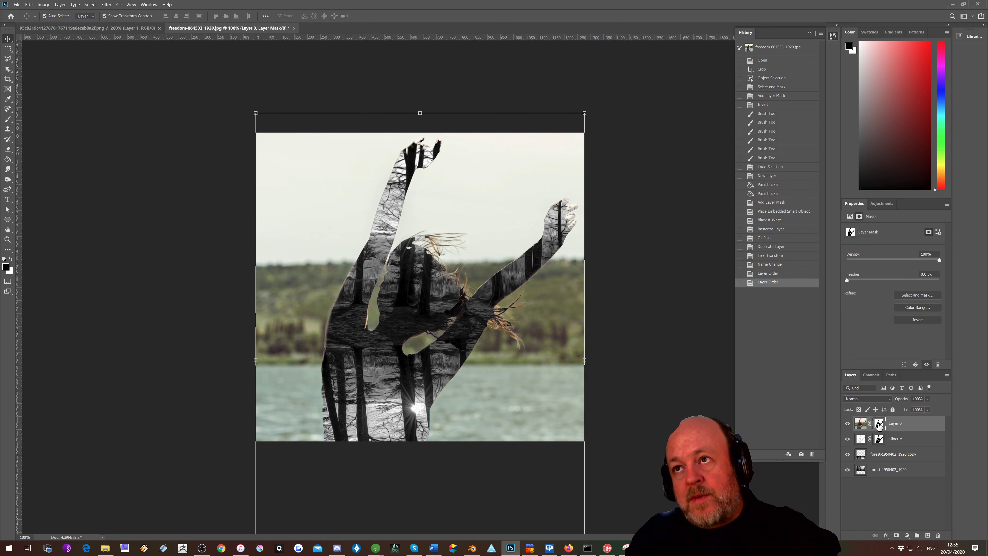
{"action": "left_click", "coordinate": [910, 319]}
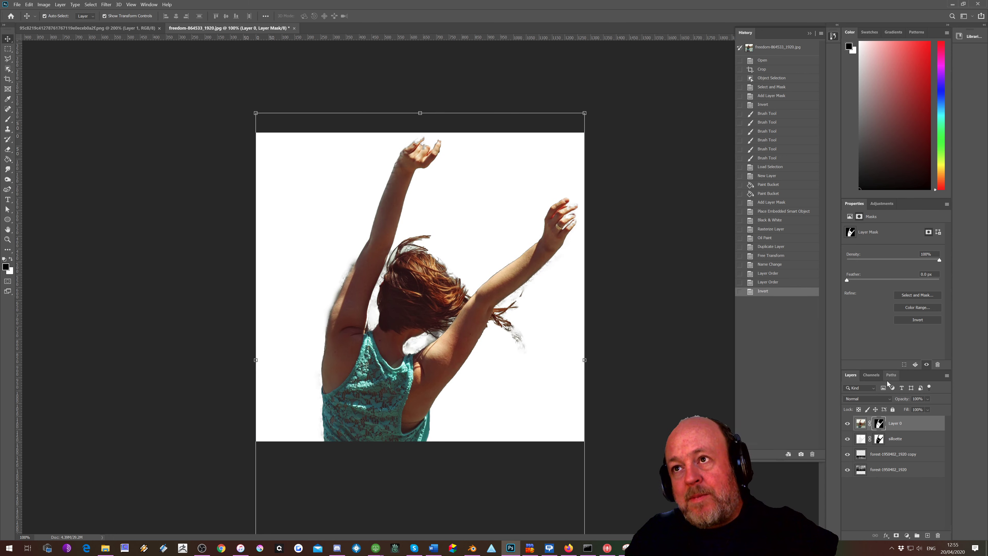
{"action": "left_click", "coordinate": [860, 424]}
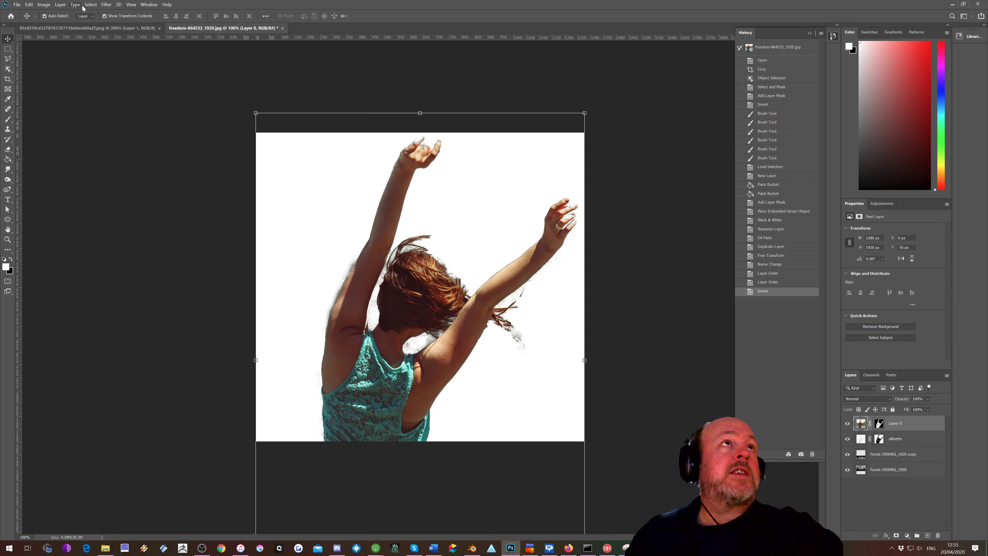
Step: Apply a Black & White adjustment to Layer 0 with the Reds raised to about 87
{"action": "left_click", "coordinate": [106, 4]}
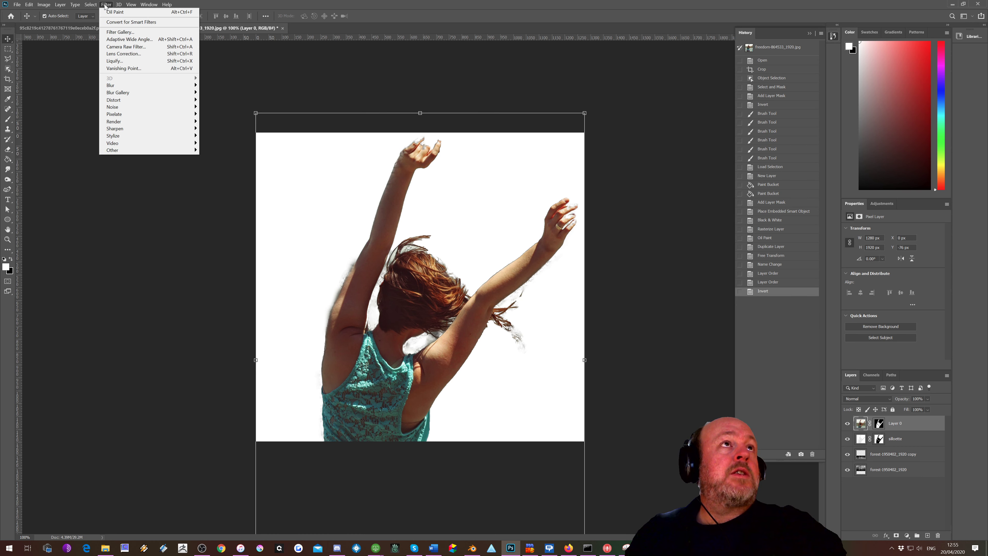
{"action": "mouse_move", "coordinate": [60, 4]}
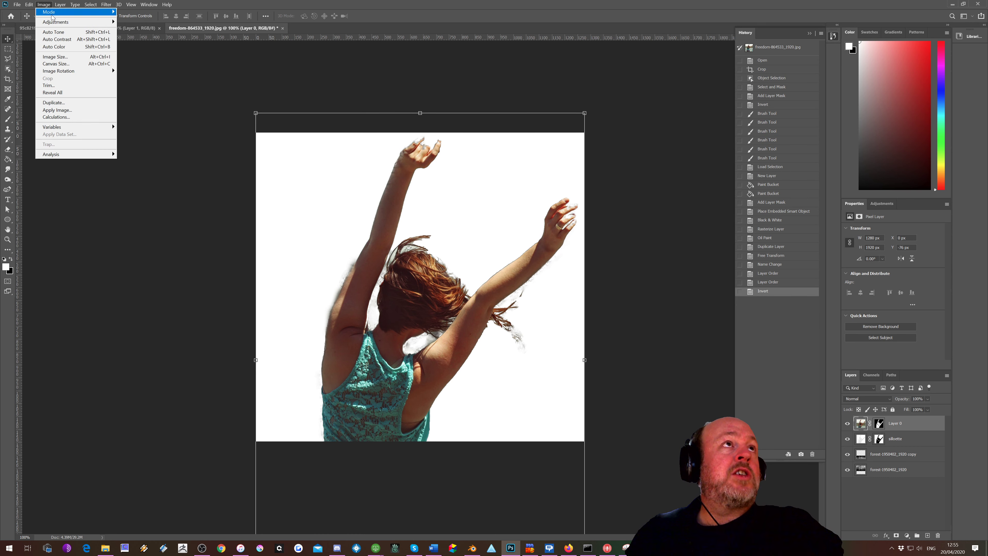
{"action": "mouse_move", "coordinate": [77, 22]}
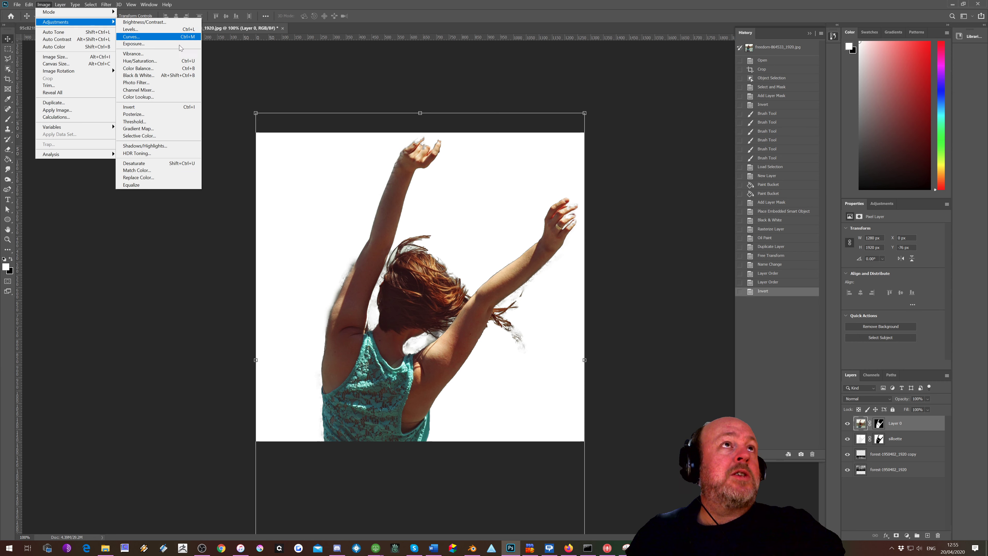
{"action": "left_click", "coordinate": [152, 78]}
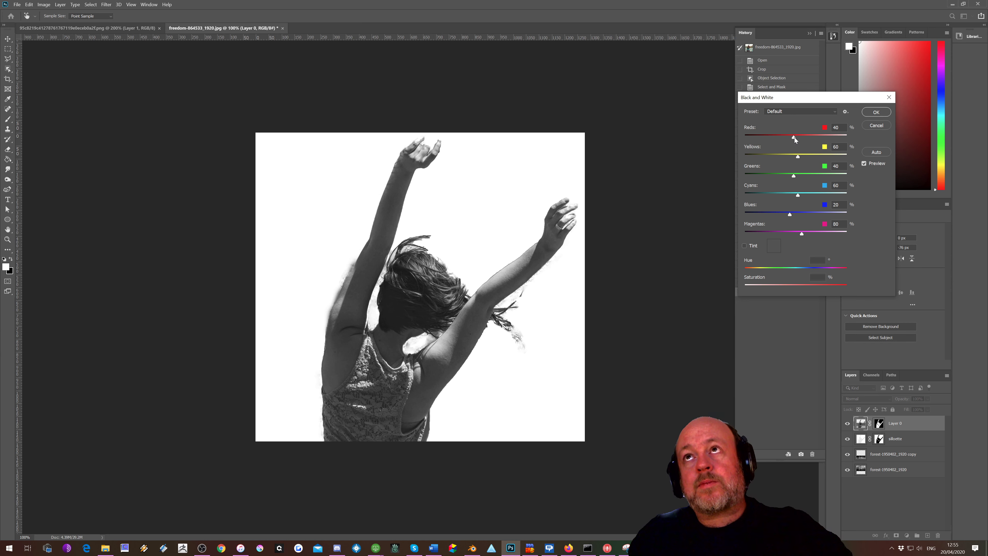
{"action": "left_click_drag", "start_coordinate": [794, 138], "coordinate": [782, 155]}
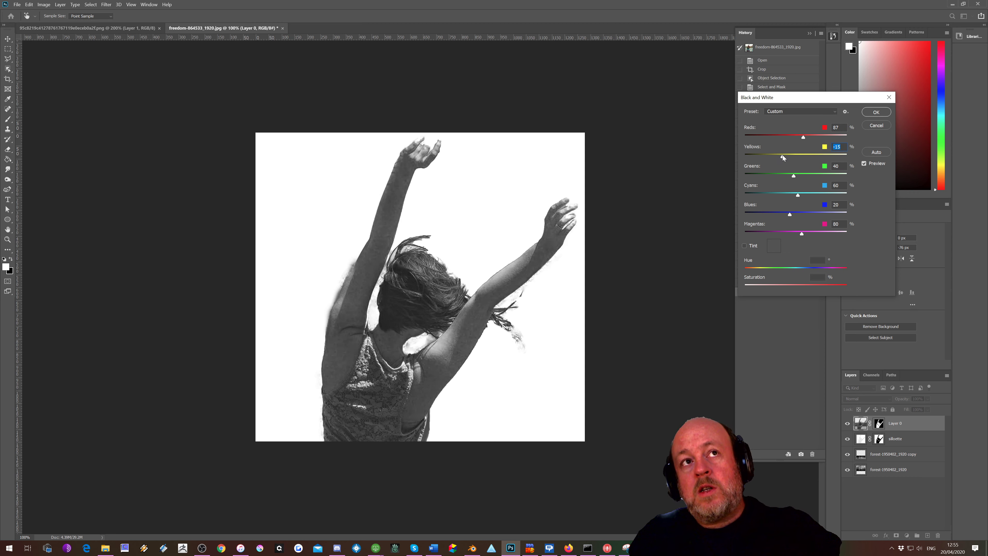
{"action": "left_click", "coordinate": [876, 114]}
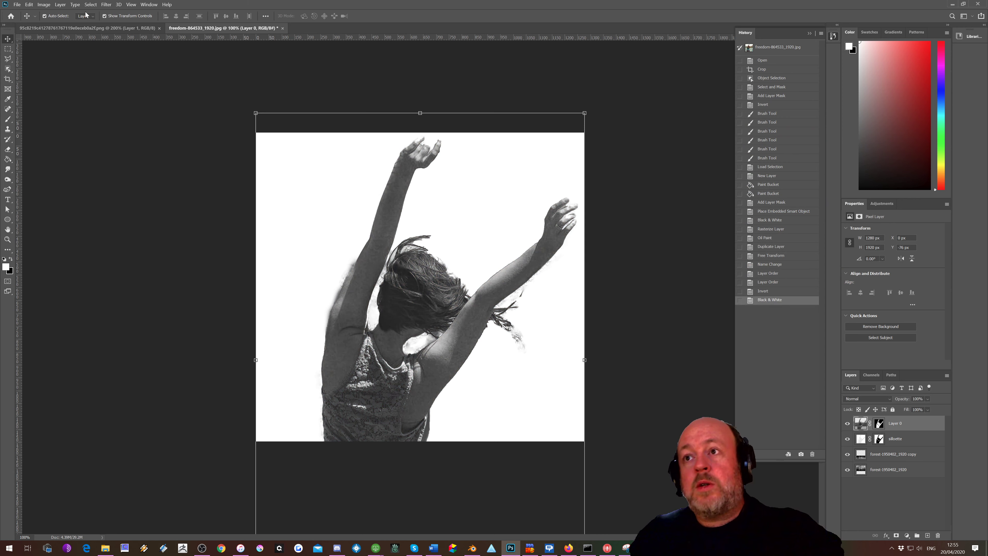
Step: Apply Filter > Stylize > Oil Paint to the woman with its default settings
{"action": "left_click", "coordinate": [108, 4]}
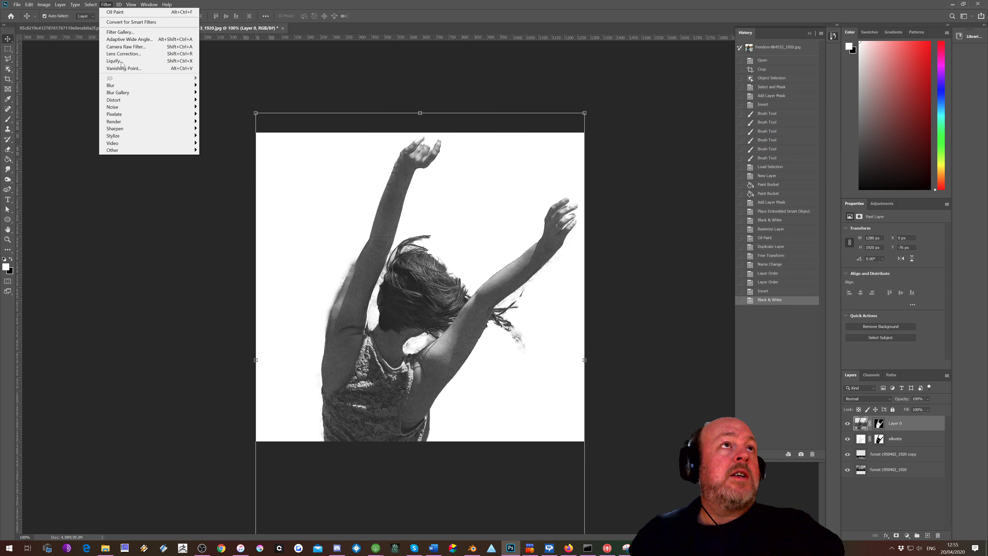
{"action": "mouse_move", "coordinate": [124, 115]}
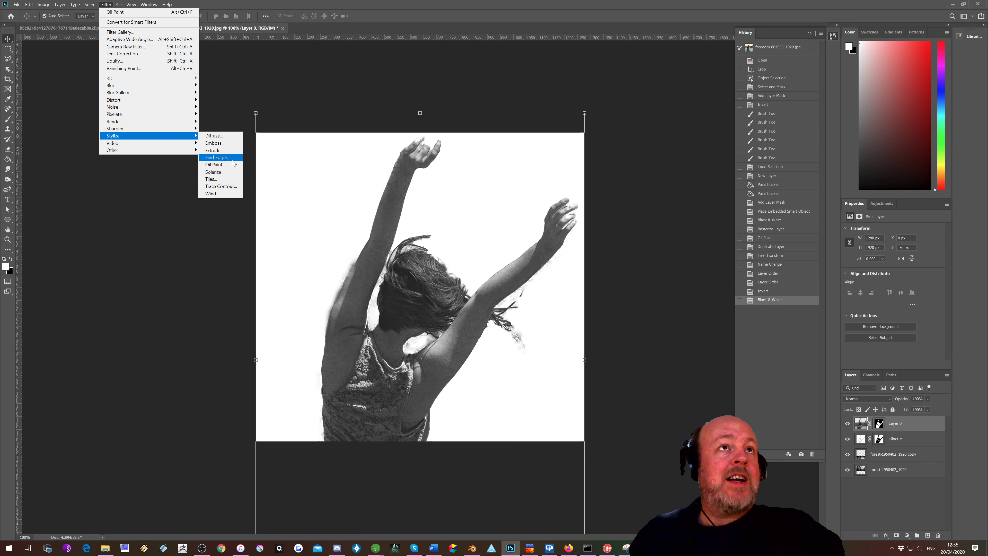
{"action": "left_click", "coordinate": [233, 164]}
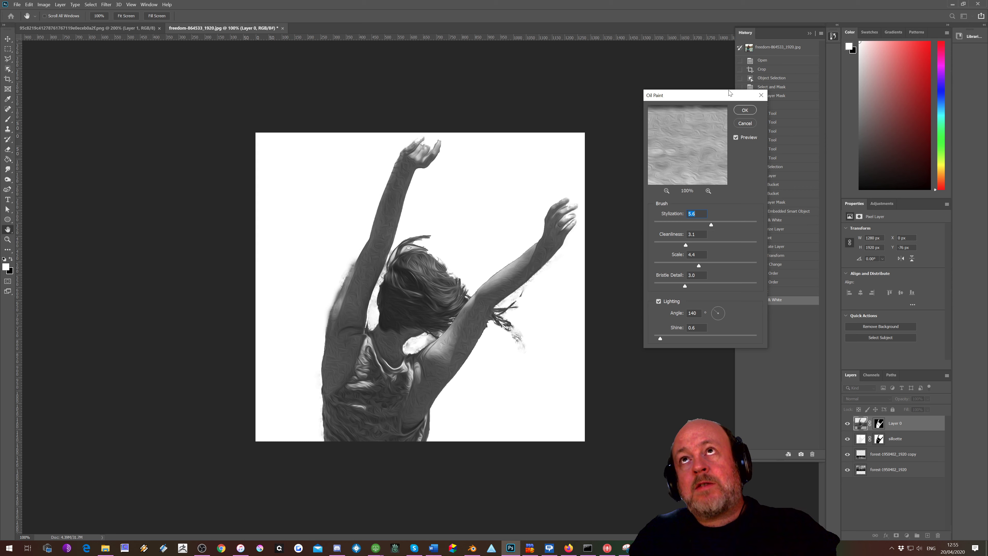
{"action": "left_click", "coordinate": [744, 111]}
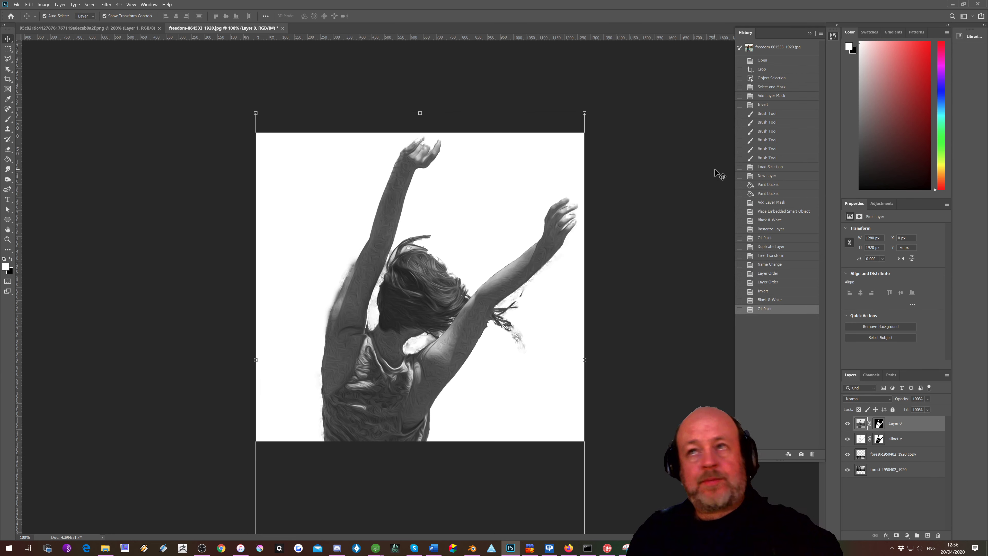
Step: Bring up the woman layer's context menu twice, closing it without choosing an option
{"action": "right_click", "coordinate": [861, 423]}
{"action": "left_click", "coordinate": [904, 428]}
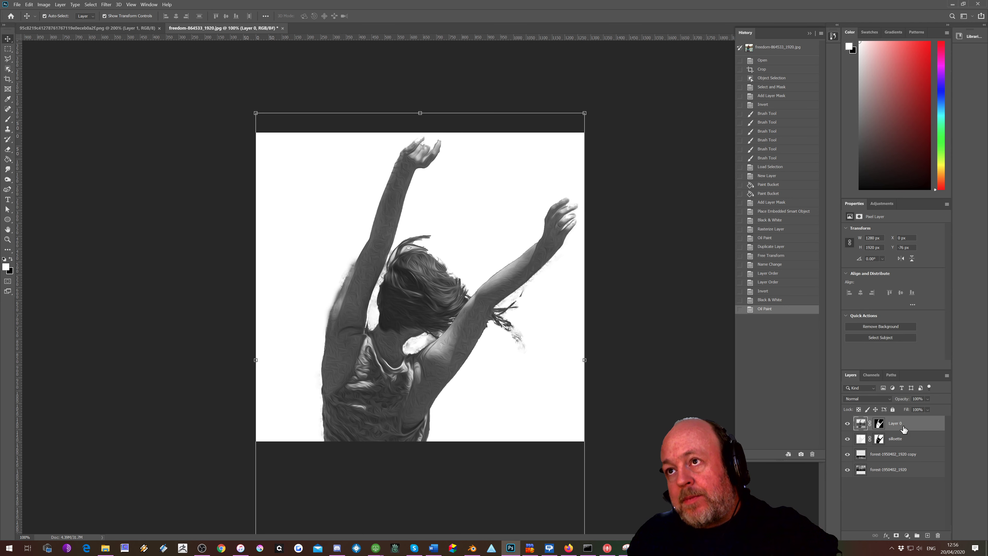
{"action": "right_click", "coordinate": [859, 424]}
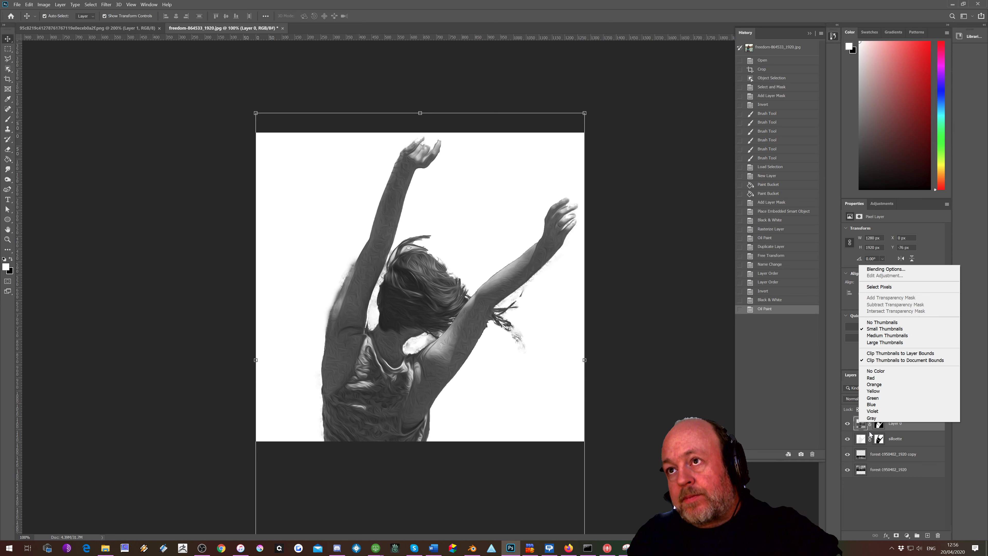
{"action": "left_click", "coordinate": [858, 427]}
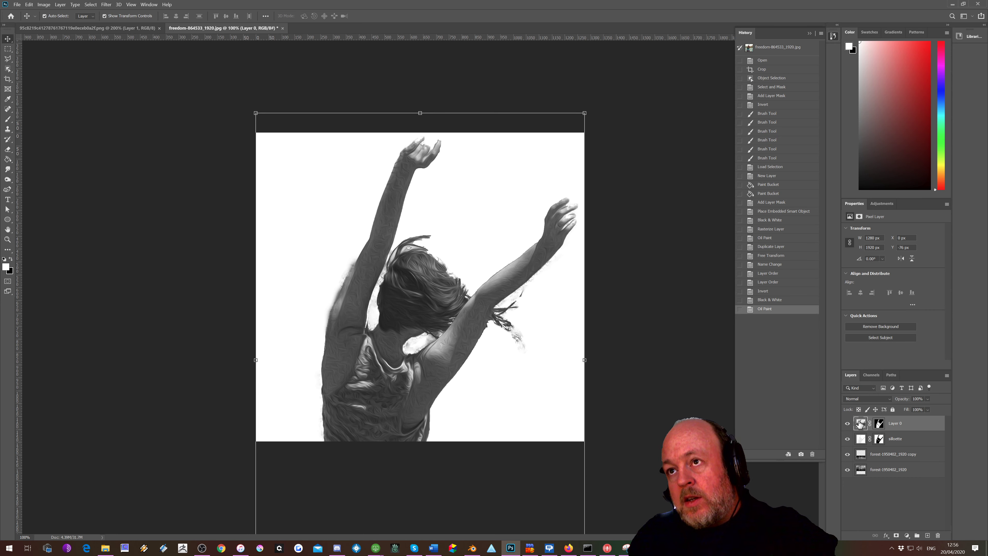
Step: Convert Layer 0 for Smart Filters, confirming the smart object prompt
{"action": "left_click", "coordinate": [106, 4]}
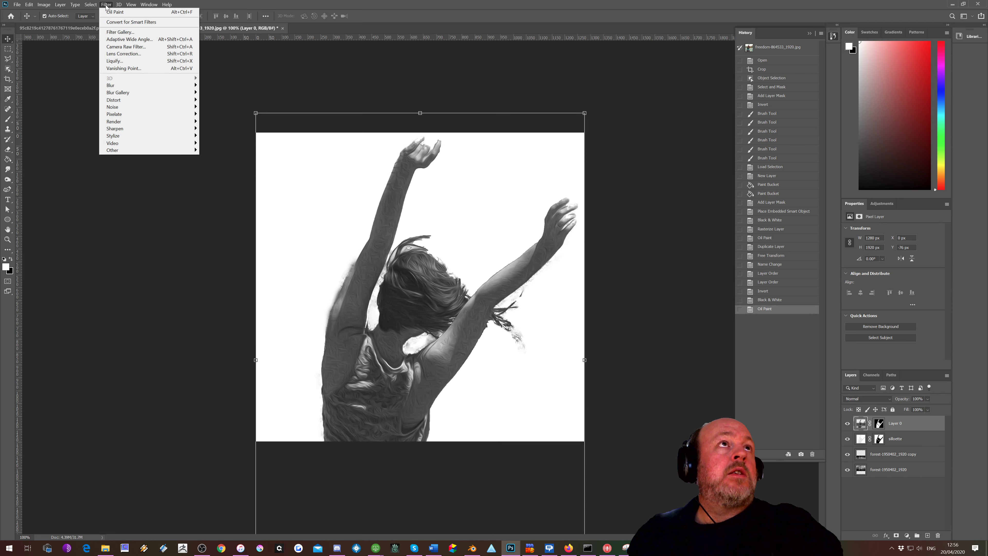
{"action": "left_click", "coordinate": [115, 23]}
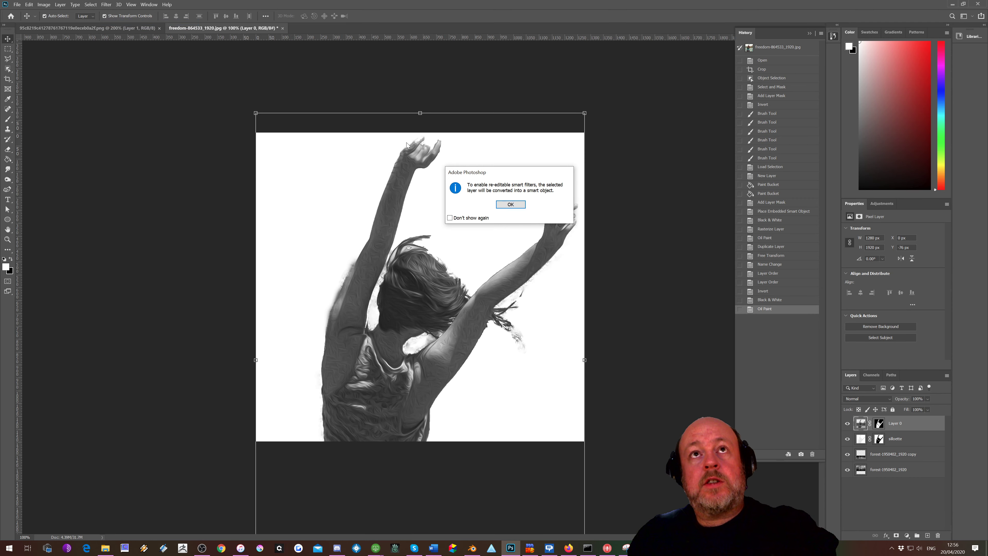
{"action": "left_click", "coordinate": [512, 205]}
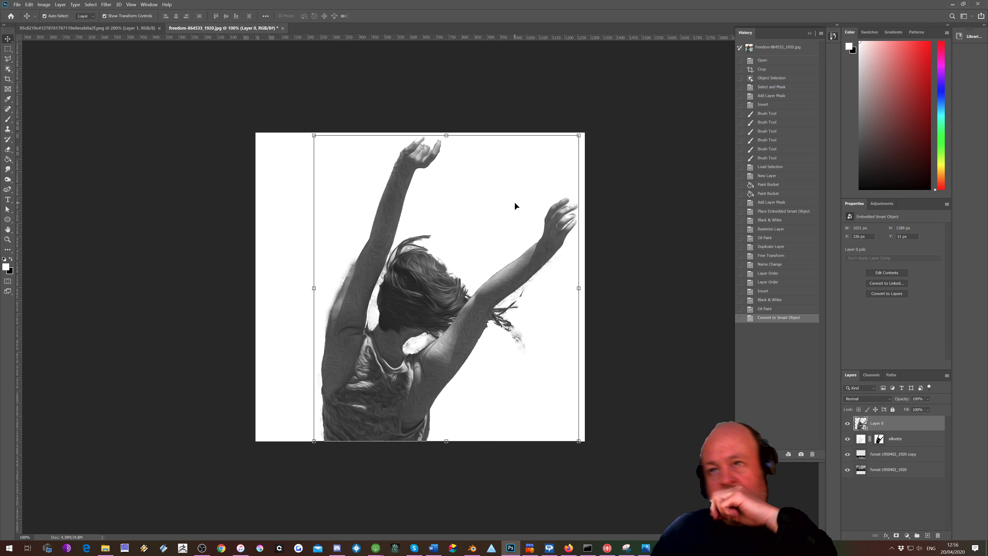
Step: Add a blank white layer mask to the woman's layer
{"action": "right_click", "coordinate": [859, 424]}
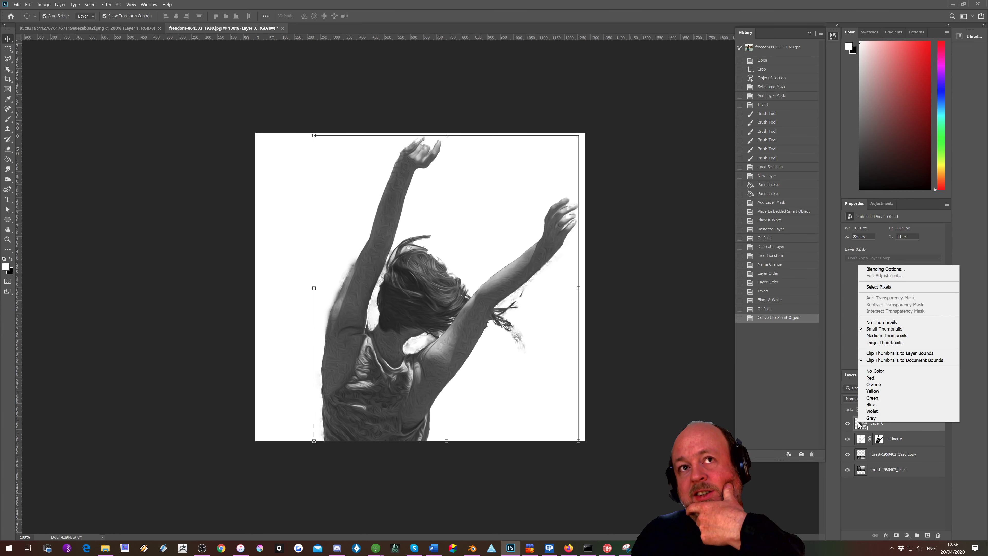
{"action": "left_click", "coordinate": [874, 531]}
{"action": "left_click", "coordinate": [896, 535]}
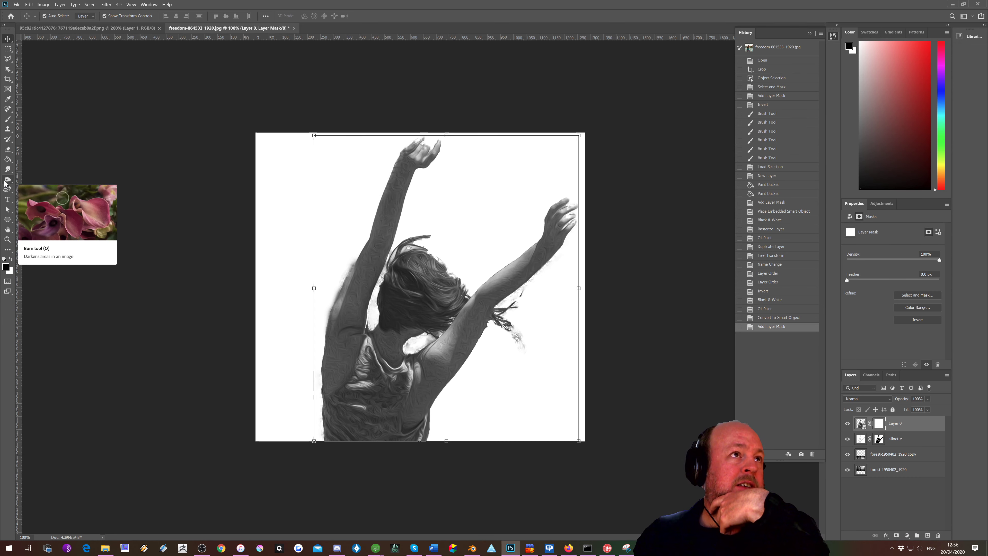
Step: Enlarge the Brush, test a mask stroke on the right arm, undo it, and set opacity to 45%
{"action": "left_click", "coordinate": [8, 120]}
{"action": "key", "text": "bracketright"}
{"action": "key", "text": "bracketright"}
{"action": "key", "text": "bracketright"}
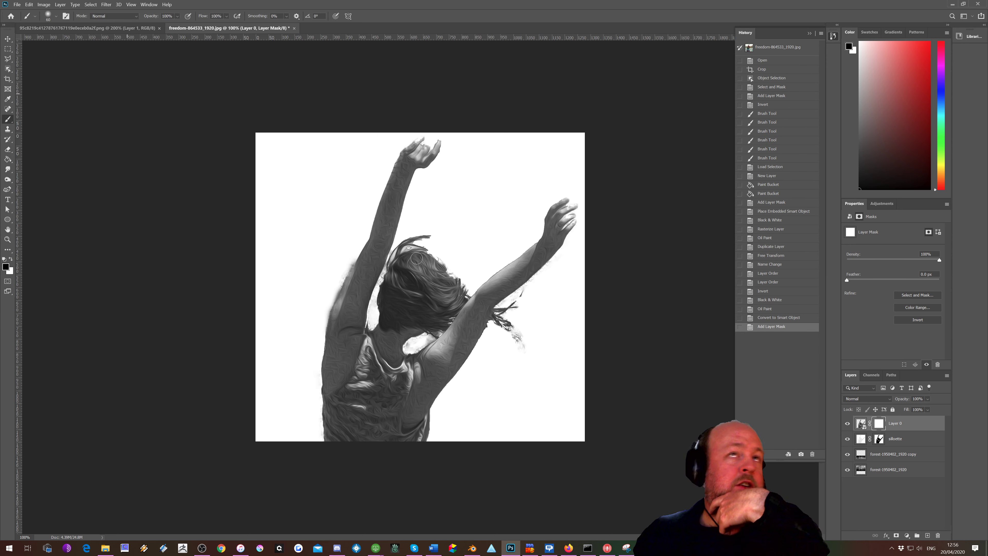
{"action": "key", "text": "bracketright"}
{"action": "key", "text": "bracketright"}
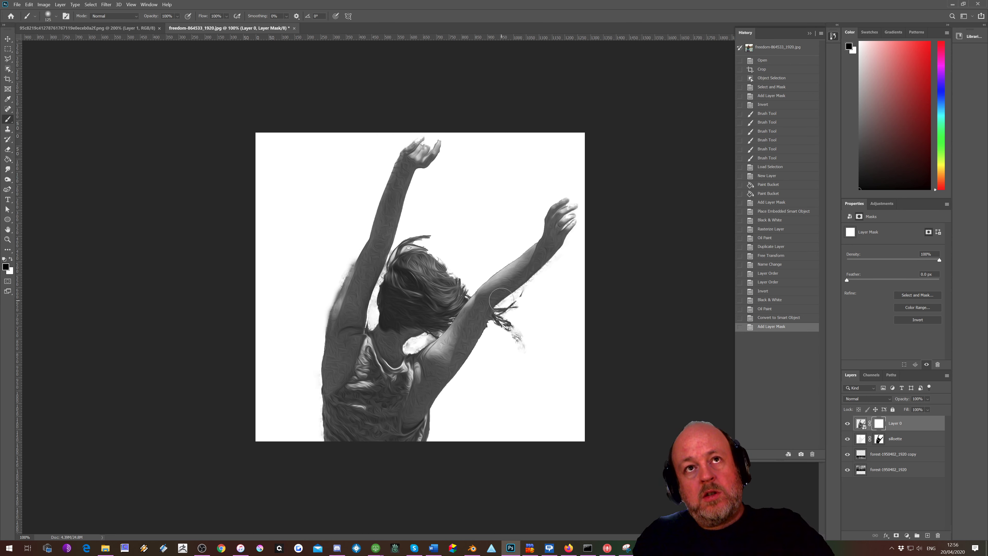
{"action": "mouse_move", "coordinate": [476, 358]}
{"action": "left_mouse_down"}
{"action": "mouse_move", "coordinate": [483, 317]}
{"action": "mouse_move", "coordinate": [451, 343]}
{"action": "mouse_move", "coordinate": [389, 428]}
{"action": "mouse_move", "coordinate": [393, 440]}
{"action": "mouse_move", "coordinate": [396, 374]}
{"action": "mouse_move", "coordinate": [462, 290]}
{"action": "left_mouse_up"}
{"action": "left_click_drag", "start_coordinate": [465, 291], "coordinate": [466, 313]}
{"action": "key", "text": "ctrl+z"}
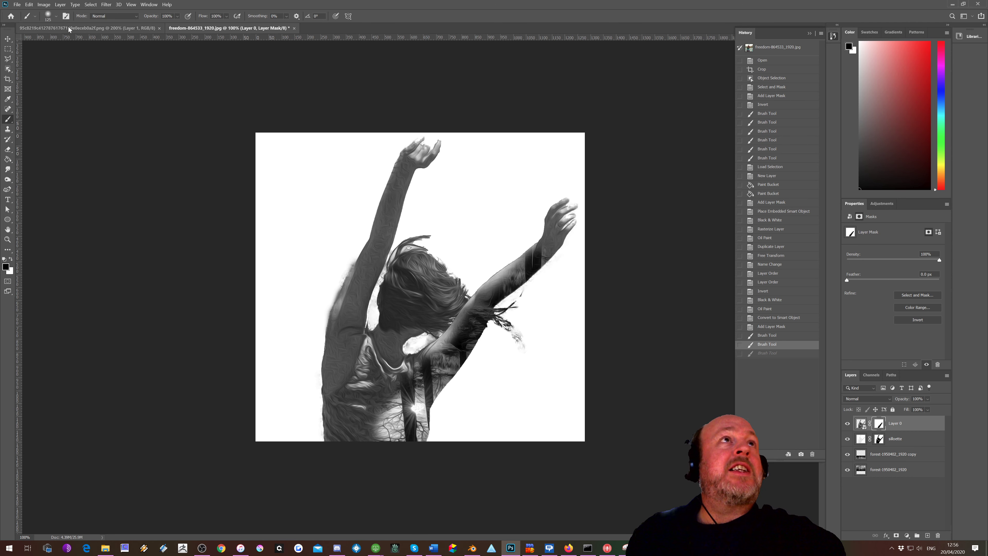
{"action": "left_click", "coordinate": [226, 17]}
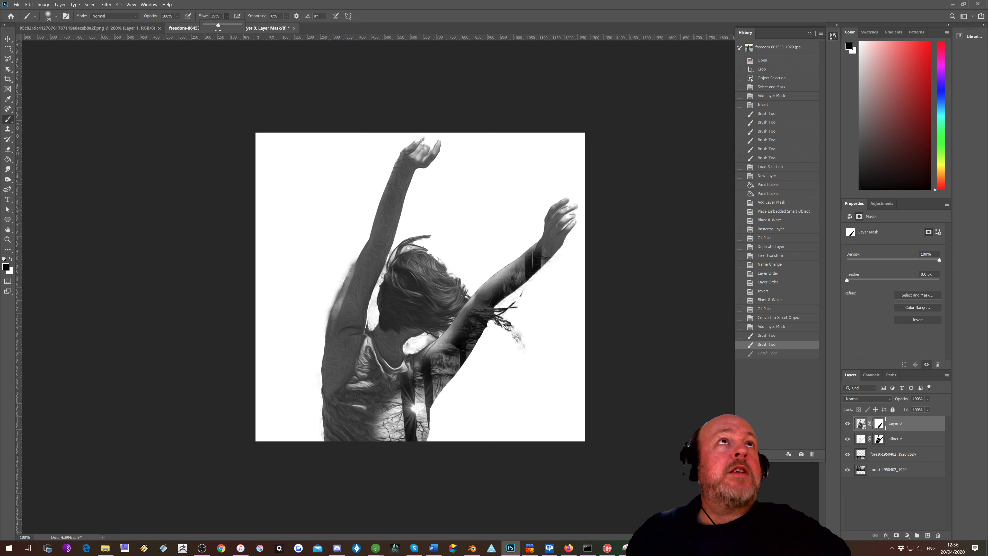
{"action": "left_click", "coordinate": [178, 17]}
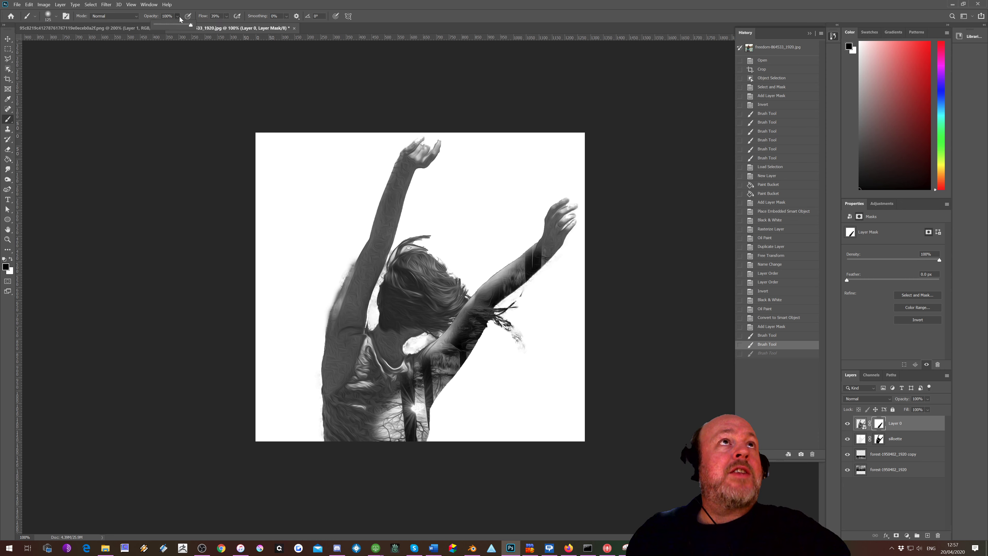
{"action": "left_click", "coordinate": [171, 25]}
{"action": "left_click", "coordinate": [281, 317]}
Step: Paint black at 45% on Layer 0's mask over the hair, shoulders, both arms, hand and torso
{"action": "left_click_drag", "start_coordinate": [454, 269], "coordinate": [435, 342]}
{"action": "mouse_move", "coordinate": [419, 308]}
{"action": "left_mouse_down"}
{"action": "mouse_move", "coordinate": [414, 333]}
{"action": "mouse_move", "coordinate": [383, 354]}
{"action": "left_mouse_up"}
{"action": "mouse_move", "coordinate": [373, 350]}
{"action": "left_mouse_down"}
{"action": "mouse_move", "coordinate": [361, 416]}
{"action": "mouse_move", "coordinate": [387, 421]}
{"action": "mouse_move", "coordinate": [352, 474]}
{"action": "left_mouse_up"}
{"action": "mouse_move", "coordinate": [340, 356]}
{"action": "left_mouse_down"}
{"action": "mouse_move", "coordinate": [327, 450]}
{"action": "mouse_move", "coordinate": [332, 399]}
{"action": "left_mouse_up"}
{"action": "left_click_drag", "start_coordinate": [357, 305], "coordinate": [355, 331]}
{"action": "left_click_drag", "start_coordinate": [391, 207], "coordinate": [391, 233]}
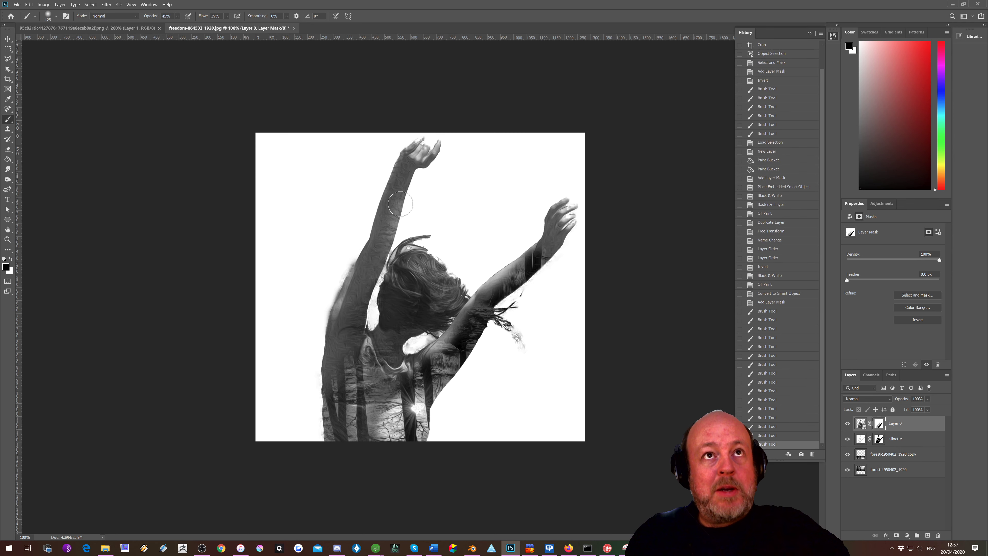
{"action": "left_click_drag", "start_coordinate": [401, 179], "coordinate": [392, 249]}
{"action": "mouse_move", "coordinate": [429, 132]}
{"action": "left_mouse_down"}
{"action": "mouse_move", "coordinate": [438, 157]}
{"action": "mouse_move", "coordinate": [371, 272]}
{"action": "left_mouse_up"}
{"action": "left_click_drag", "start_coordinate": [422, 168], "coordinate": [420, 193]}
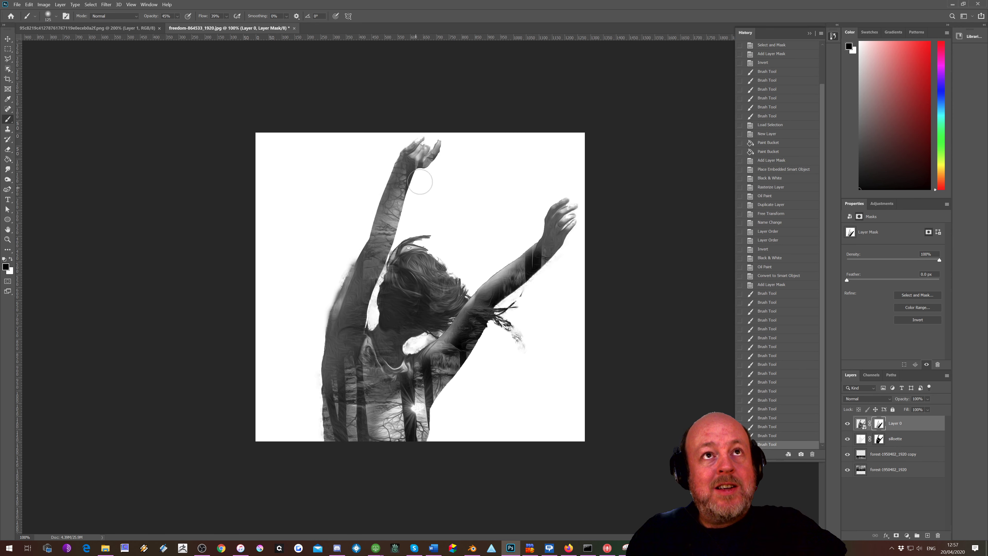
{"action": "left_click_drag", "start_coordinate": [352, 336], "coordinate": [330, 387]}
{"action": "left_click_drag", "start_coordinate": [571, 210], "coordinate": [532, 290]}
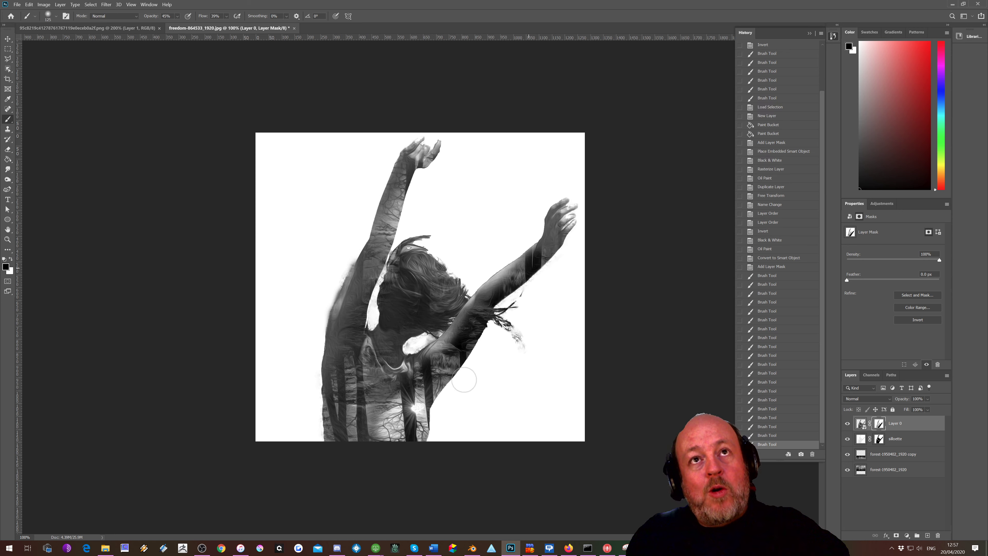
{"action": "left_click_drag", "start_coordinate": [463, 379], "coordinate": [478, 294]}
{"action": "left_click_drag", "start_coordinate": [445, 378], "coordinate": [375, 432]}
{"action": "mouse_move", "coordinate": [397, 365]}
{"action": "left_mouse_down"}
{"action": "mouse_move", "coordinate": [379, 444]}
{"action": "mouse_move", "coordinate": [375, 428]}
{"action": "left_mouse_up"}
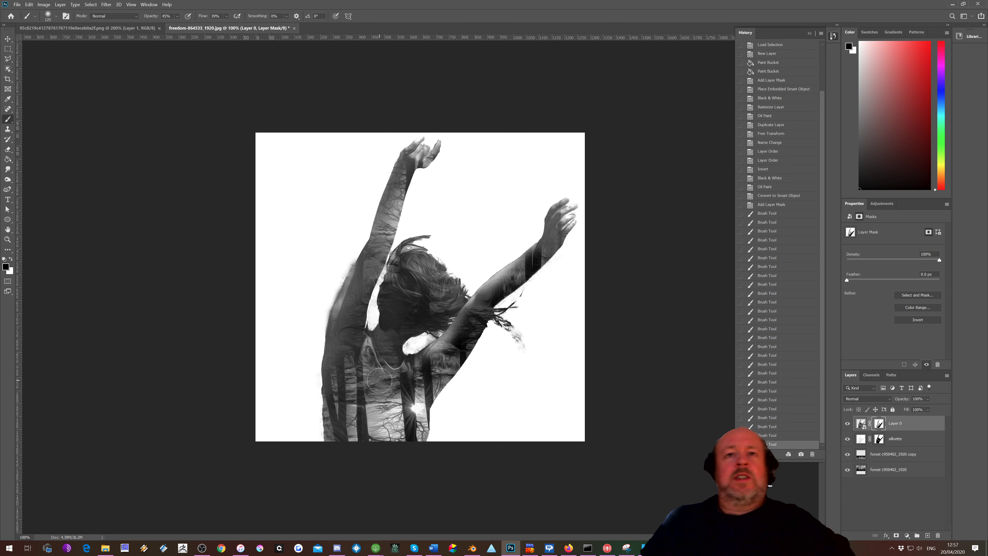
Step: After checking the reference PNG, add an empty Layer 1 above Layer 0 and swap the colours
{"action": "left_click", "coordinate": [65, 28]}
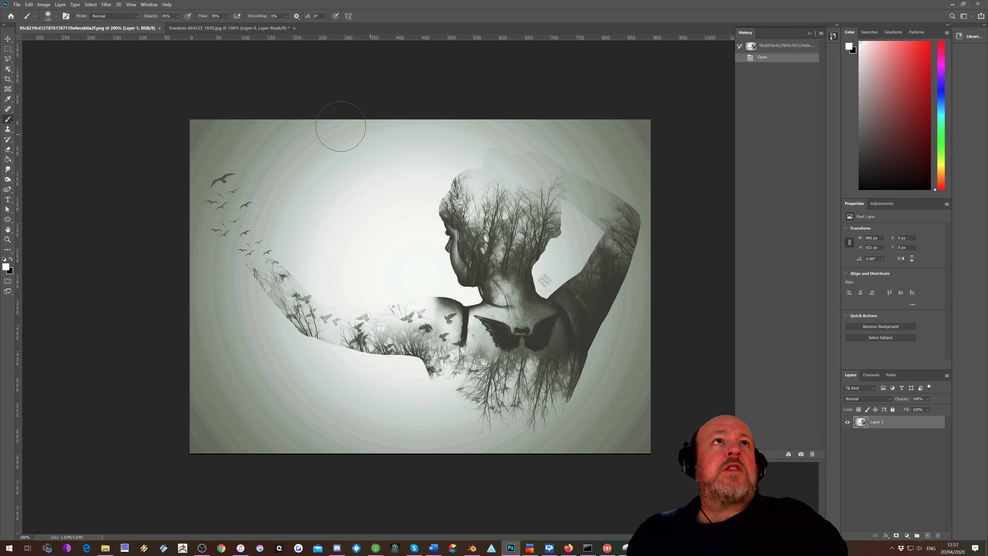
{"action": "left_click", "coordinate": [234, 30]}
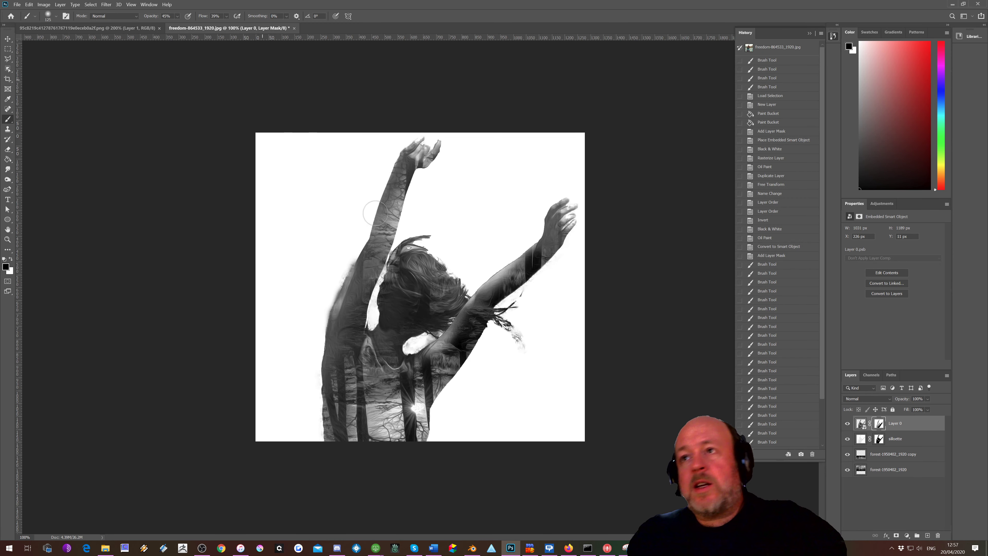
{"action": "left_click", "coordinate": [927, 535]}
{"action": "key", "text": "x"}
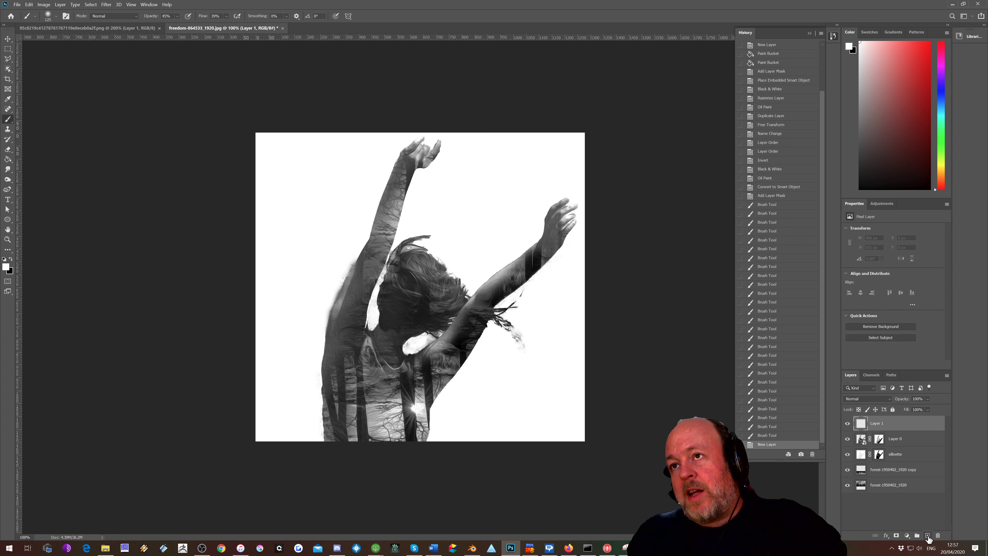
{"action": "left_click", "coordinate": [8, 159]}
Step: Choose the Gradient Tool and lay a first radial gradient centred on the canvas, comparing with the reference
{"action": "right_click", "coordinate": [8, 163]}
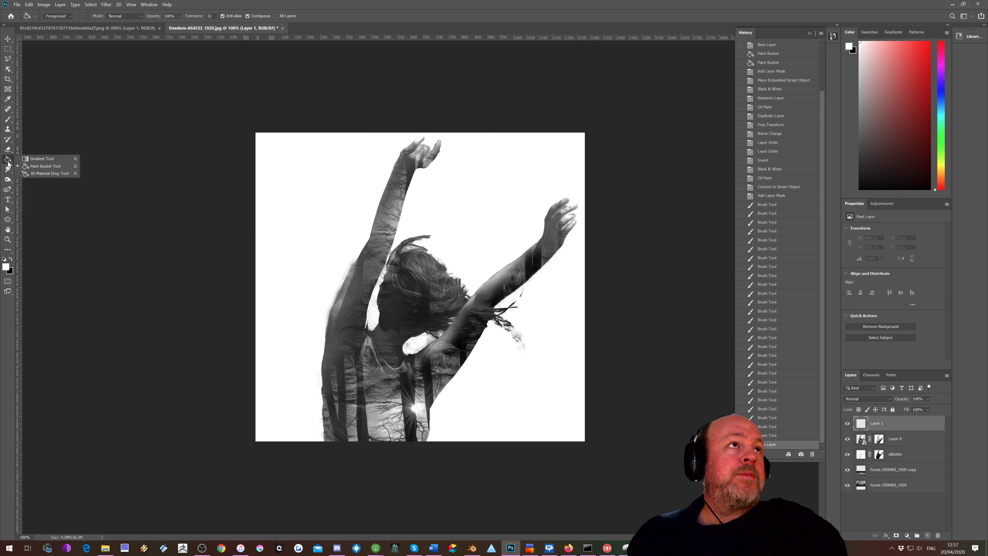
{"action": "left_click", "coordinate": [34, 159]}
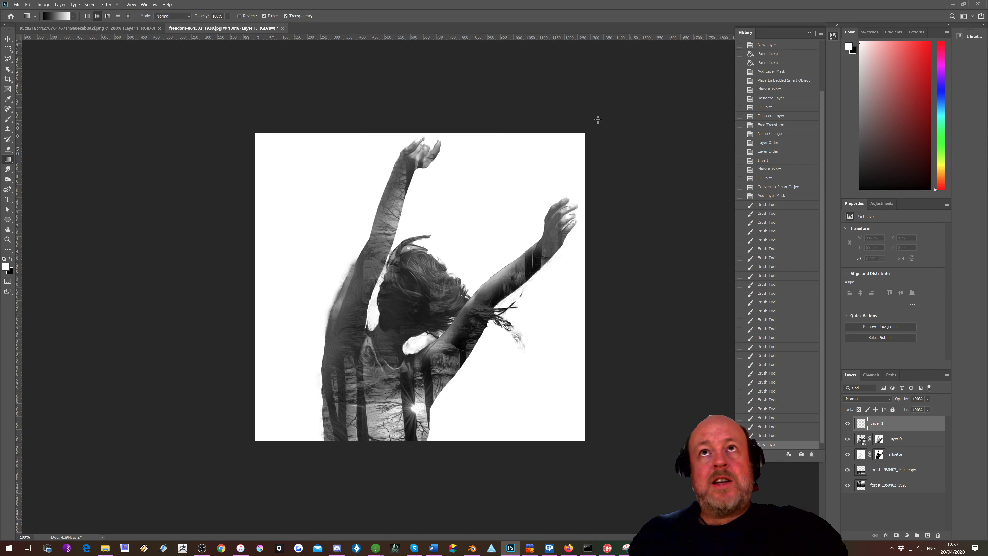
{"action": "left_click_drag", "start_coordinate": [597, 119], "coordinate": [628, 139]}
{"action": "left_click_drag", "start_coordinate": [429, 277], "coordinate": [608, 105]}
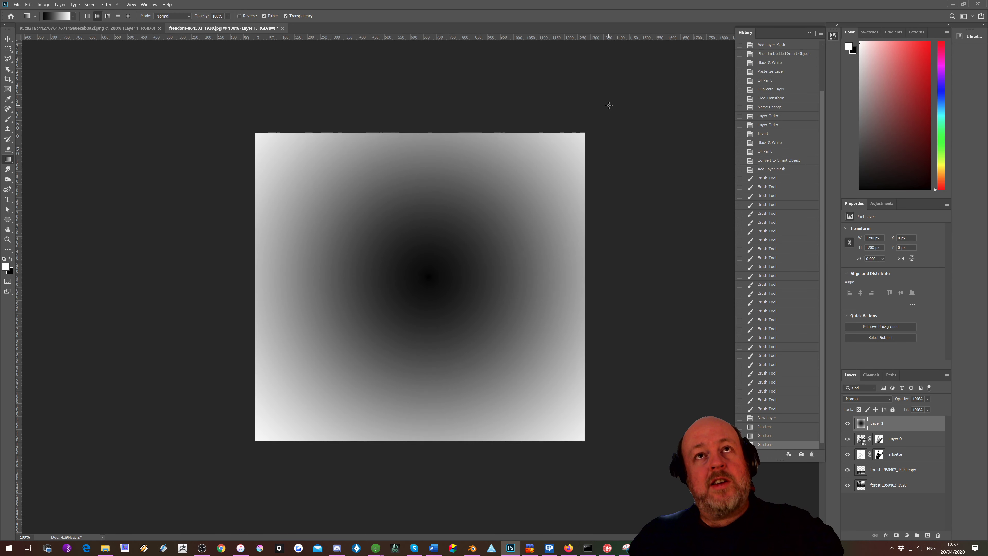
{"action": "left_click", "coordinate": [84, 28]}
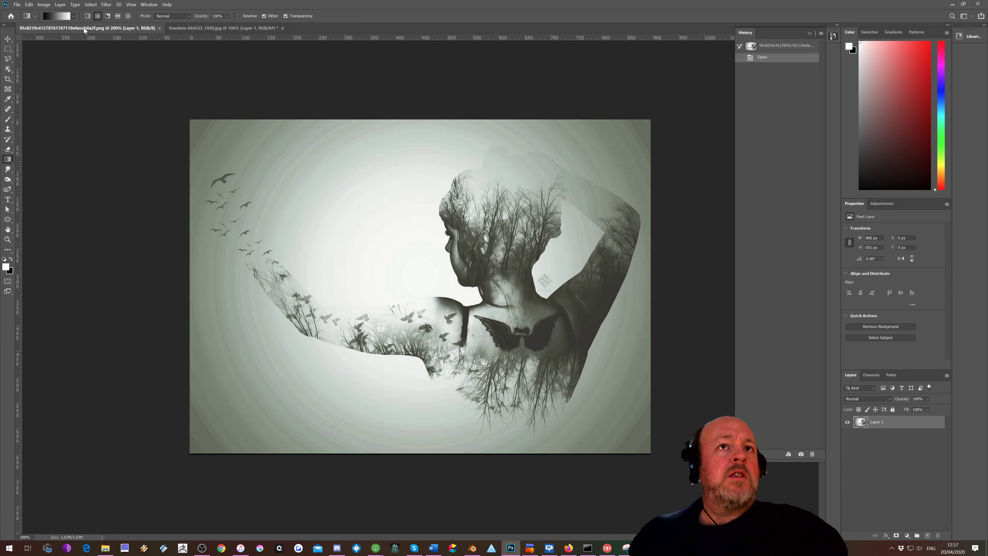
{"action": "left_click", "coordinate": [187, 30]}
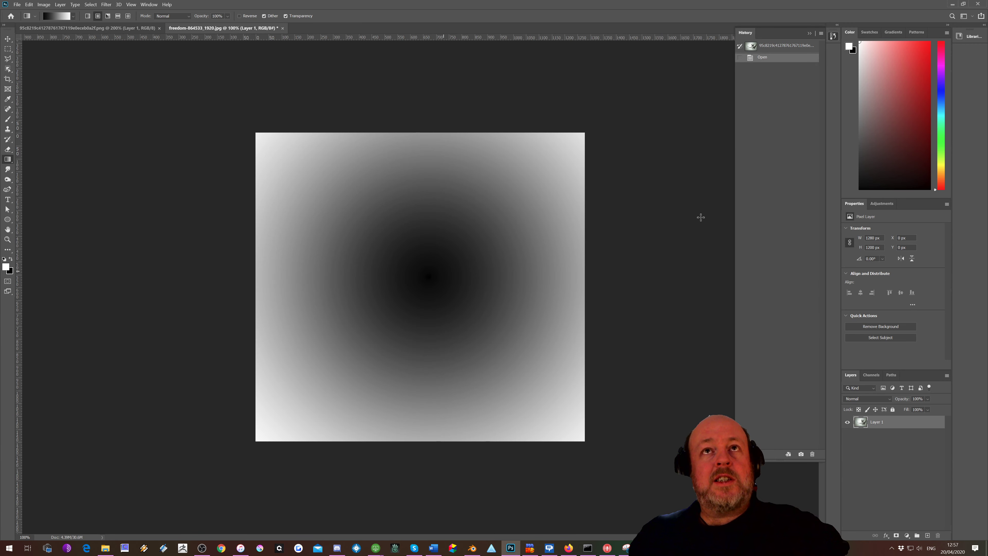
Step: Redraw the radial gradient from various starting points to reposition its dark centre
{"action": "mouse_move", "coordinate": [427, 277]}
{"action": "left_mouse_down"}
{"action": "mouse_move", "coordinate": [560, 159]}
{"action": "mouse_move", "coordinate": [414, 278]}
{"action": "mouse_move", "coordinate": [418, 286]}
{"action": "left_mouse_up"}
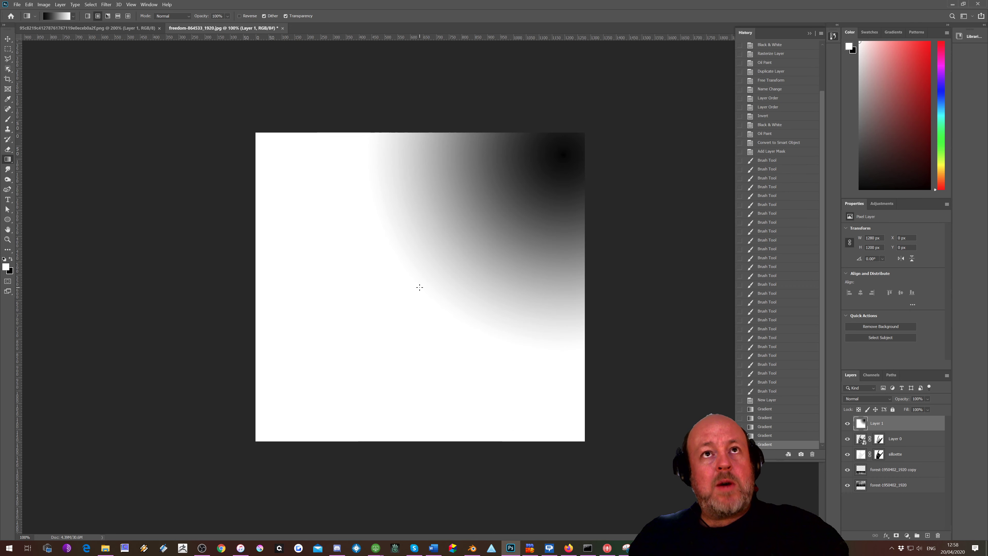
{"action": "left_click_drag", "start_coordinate": [445, 254], "coordinate": [414, 286]}
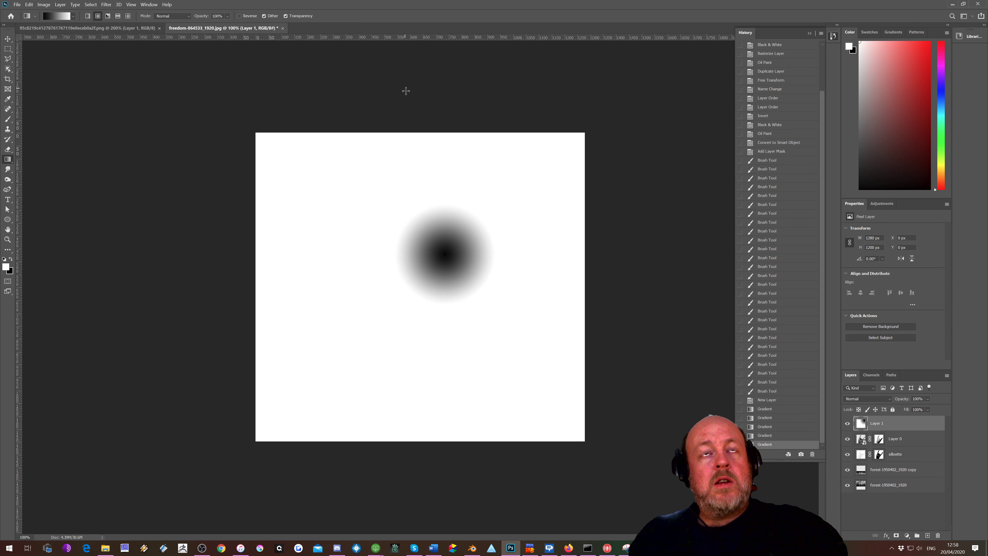
{"action": "left_click_drag", "start_coordinate": [406, 91], "coordinate": [418, 174]}
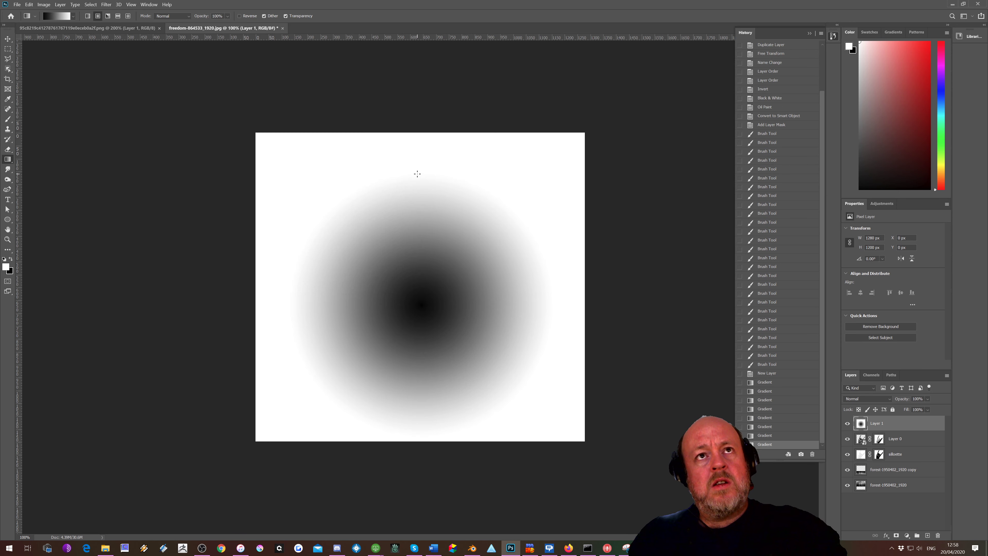
{"action": "left_click", "coordinate": [423, 212]}
{"action": "left_click_drag", "start_coordinate": [579, 111], "coordinate": [261, 424]}
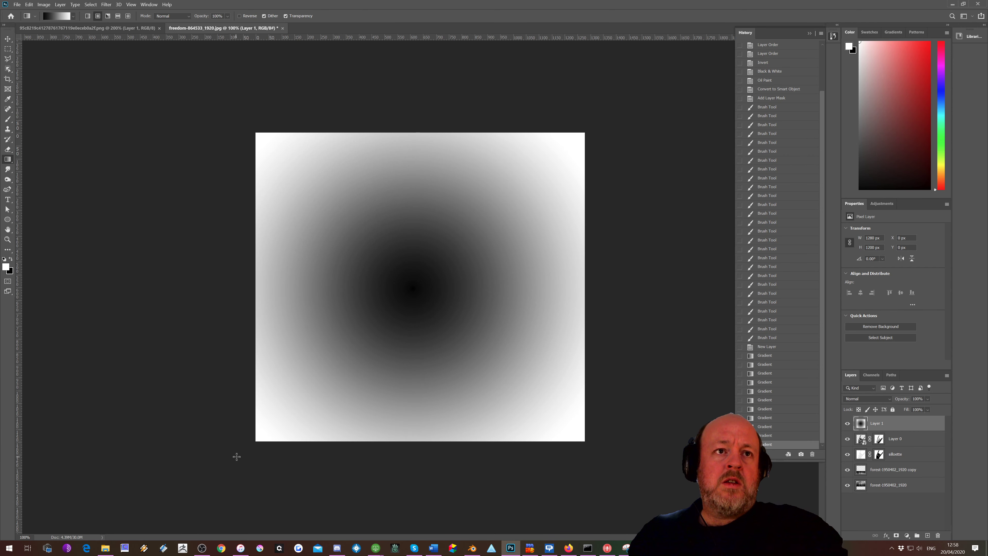
{"action": "left_click_drag", "start_coordinate": [237, 456], "coordinate": [402, 298]}
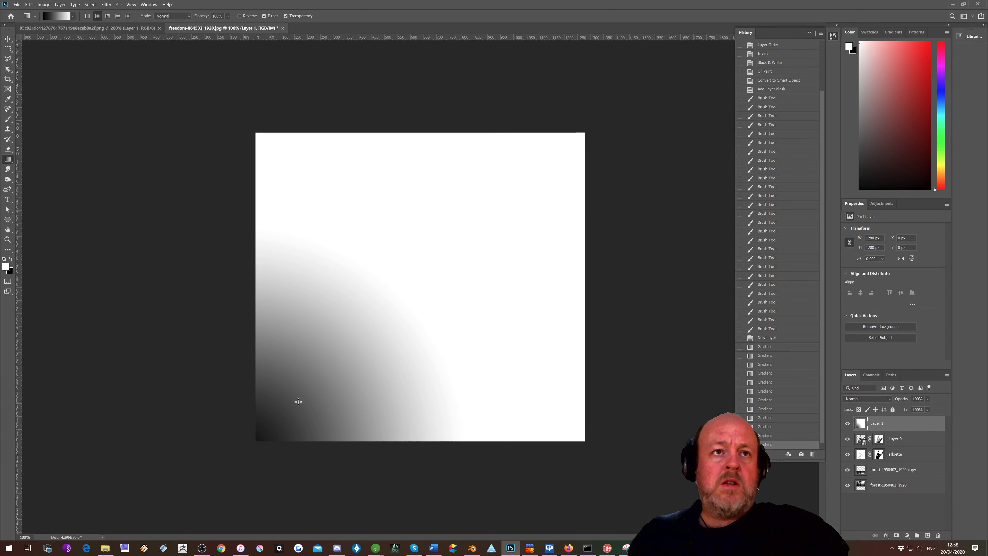
{"action": "left_click_drag", "start_coordinate": [296, 425], "coordinate": [416, 271]}
{"action": "left_click_drag", "start_coordinate": [342, 364], "coordinate": [499, 210]}
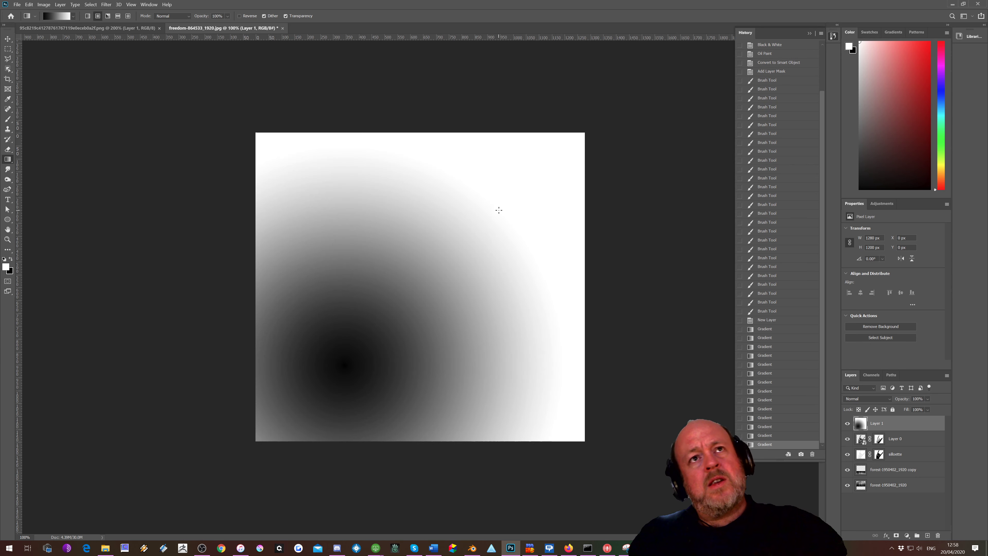
{"action": "left_click_drag", "start_coordinate": [540, 158], "coordinate": [483, 228]}
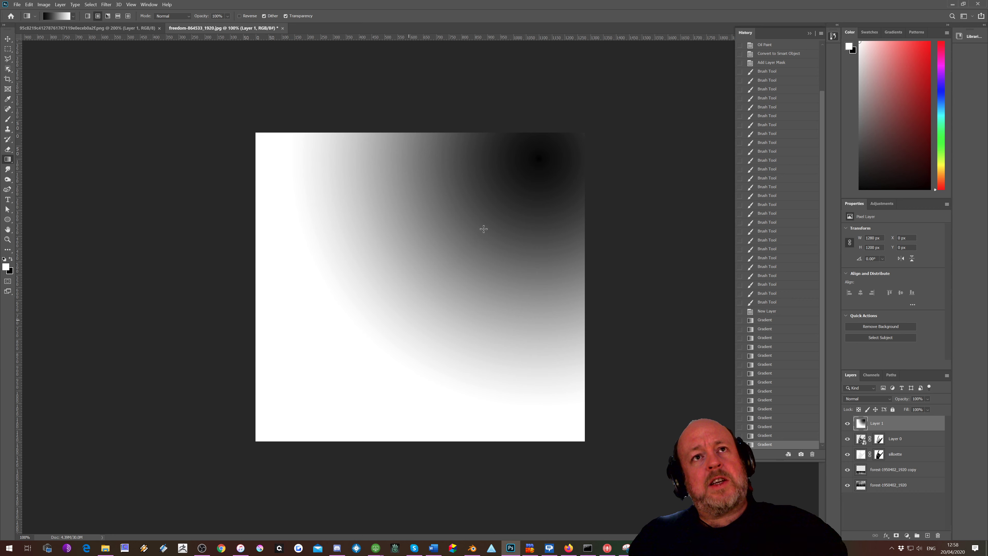
{"action": "left_click_drag", "start_coordinate": [304, 81], "coordinate": [166, 115]}
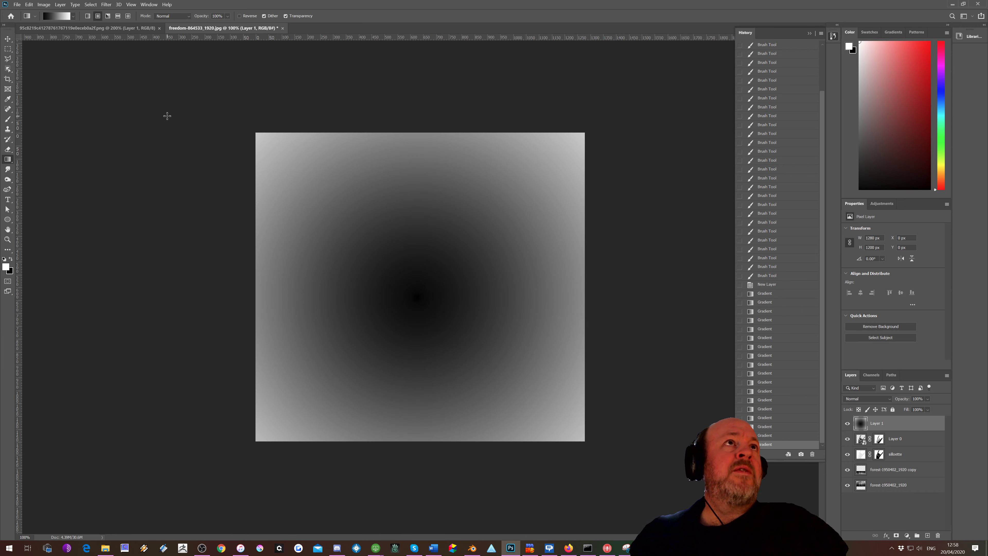
Step: Try a diamond gradient dragged from the top-left corner toward the centre, then wider
{"action": "left_click", "coordinate": [129, 16]}
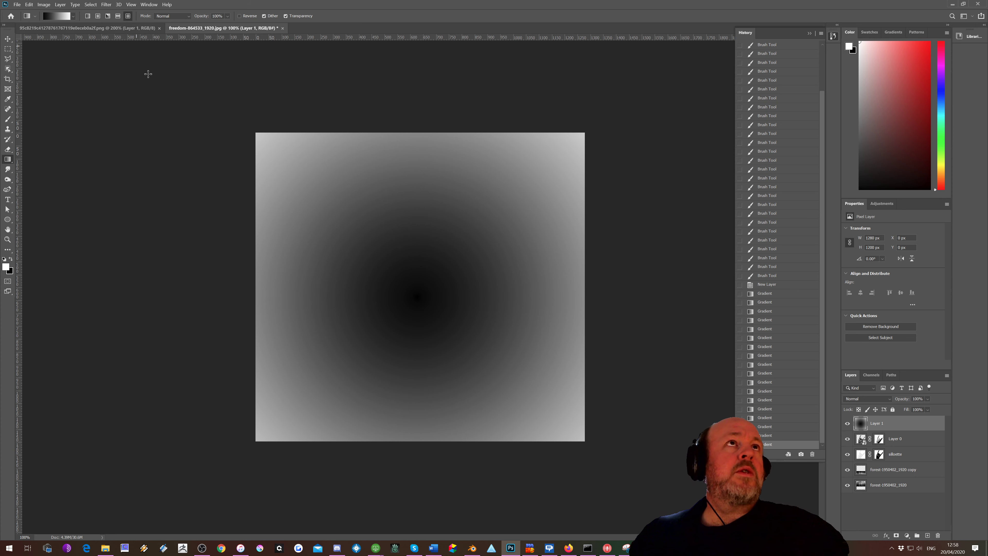
{"action": "left_click_drag", "start_coordinate": [229, 108], "coordinate": [292, 197]}
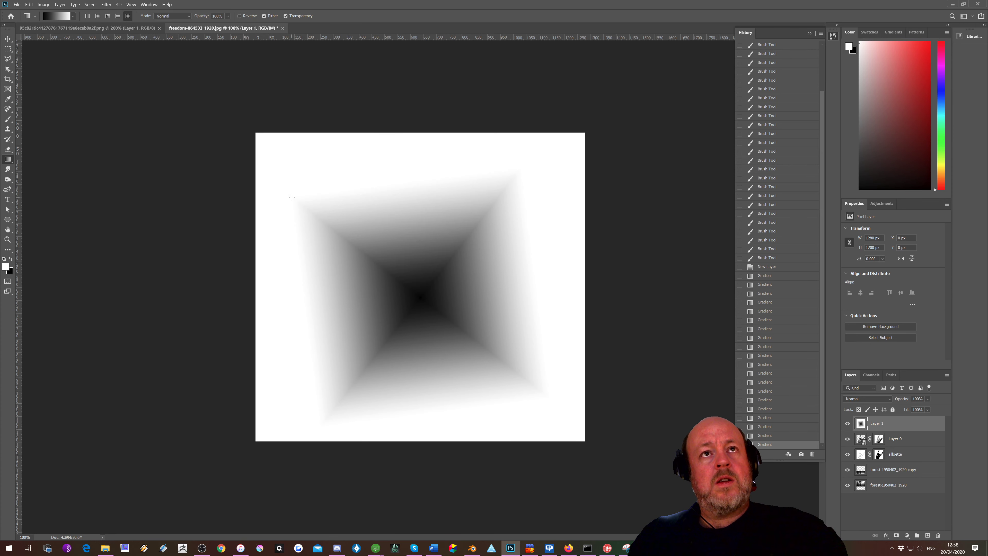
{"action": "left_click_drag", "start_coordinate": [272, 144], "coordinate": [424, 299]}
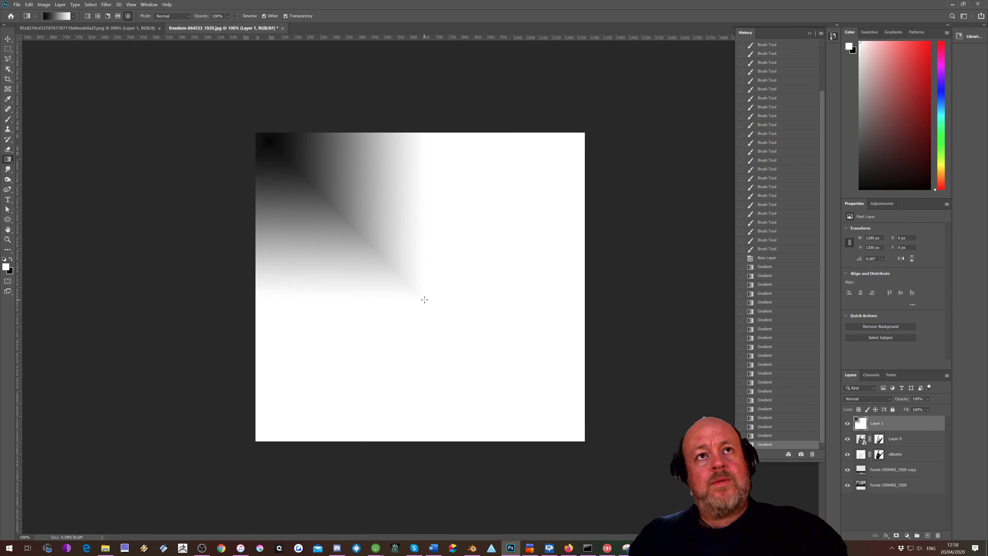
{"action": "left_click_drag", "start_coordinate": [252, 141], "coordinate": [476, 325]}
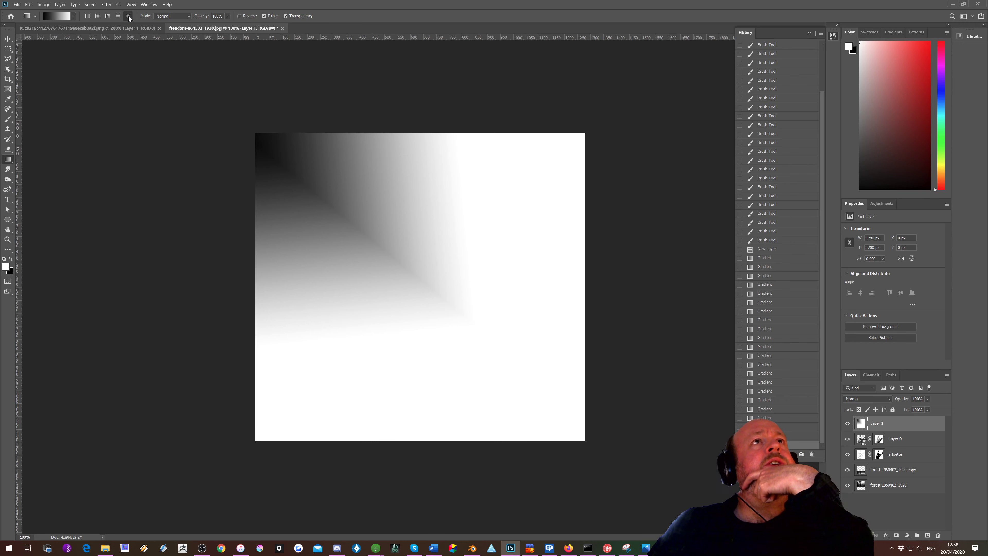
Step: Switch back to Radial, swap the colours, and lay the final radial gradient across the canvas
{"action": "left_click", "coordinate": [98, 15]}
{"action": "left_click_drag", "start_coordinate": [199, 93], "coordinate": [431, 286]}
{"action": "left_click_drag", "start_coordinate": [310, 176], "coordinate": [434, 317]}
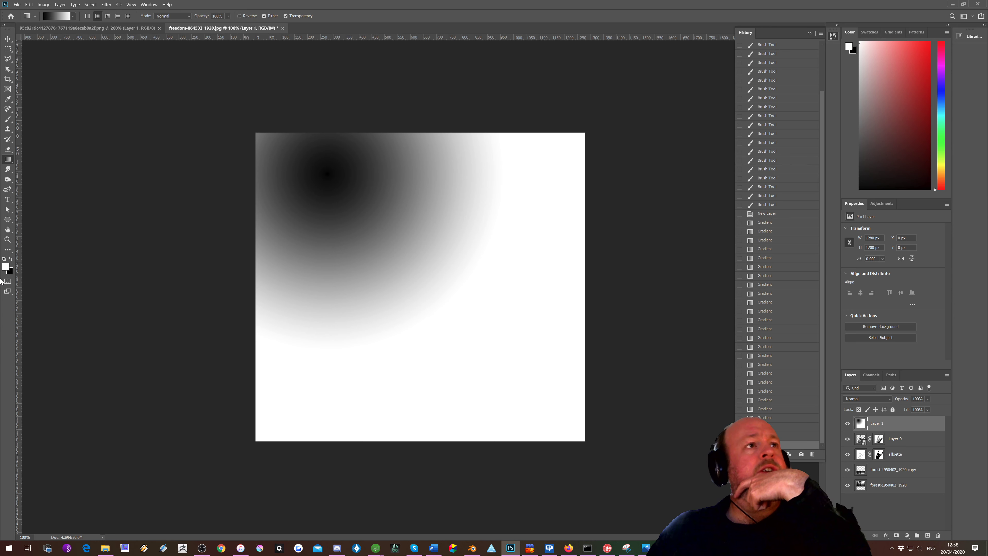
{"action": "left_click", "coordinate": [10, 260]}
{"action": "left_click_drag", "start_coordinate": [287, 157], "coordinate": [320, 408]}
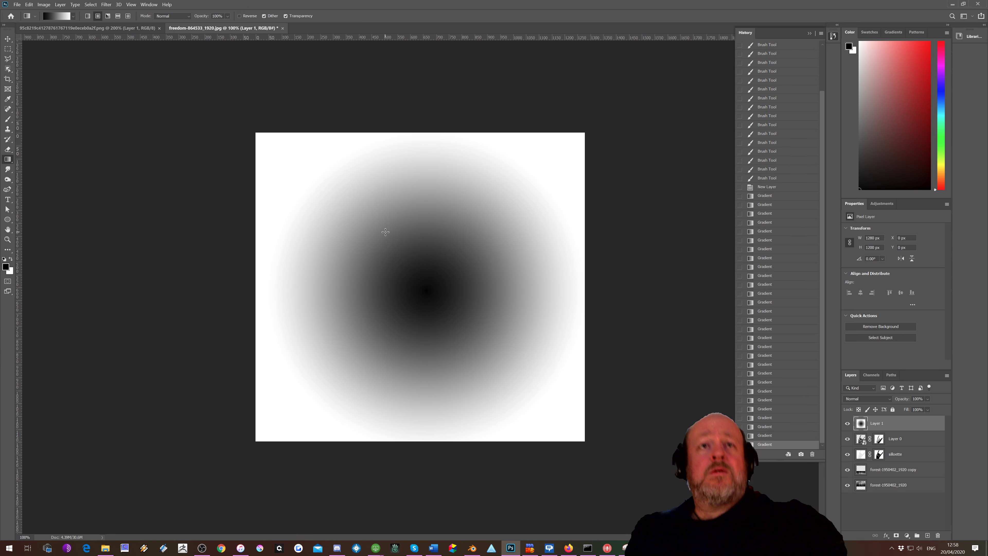
Step: Invert Layer 1's gradient with Image > Adjustments > Invert, then compare against the reference image
{"action": "left_click", "coordinate": [44, 5]}
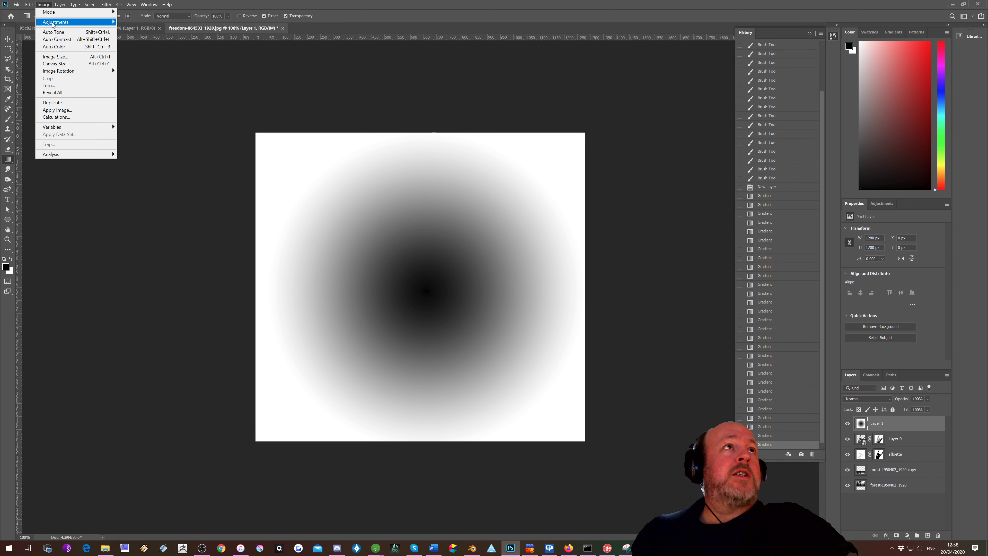
{"action": "mouse_move", "coordinate": [56, 23]}
{"action": "left_click", "coordinate": [140, 107]}
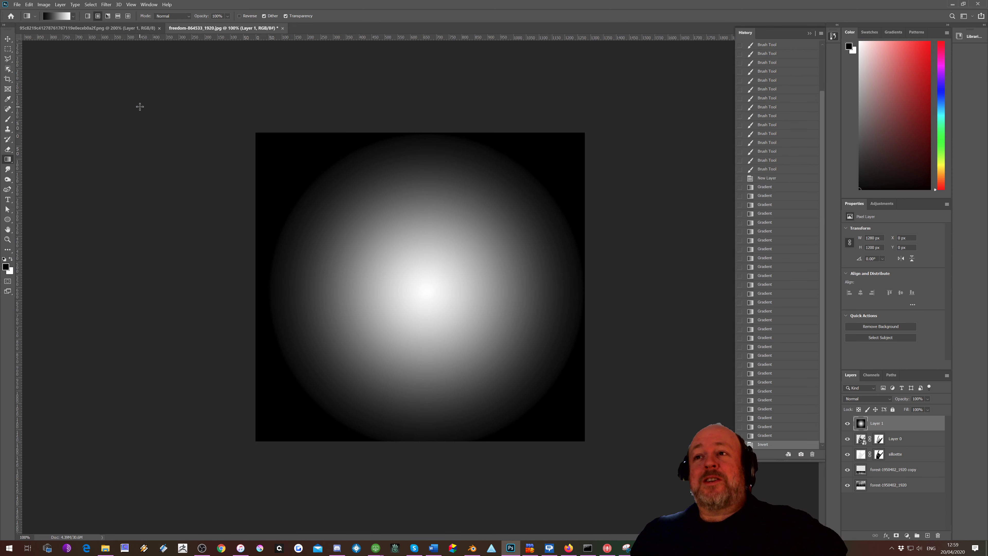
{"action": "left_click", "coordinate": [63, 28]}
{"action": "left_click", "coordinate": [202, 28]}
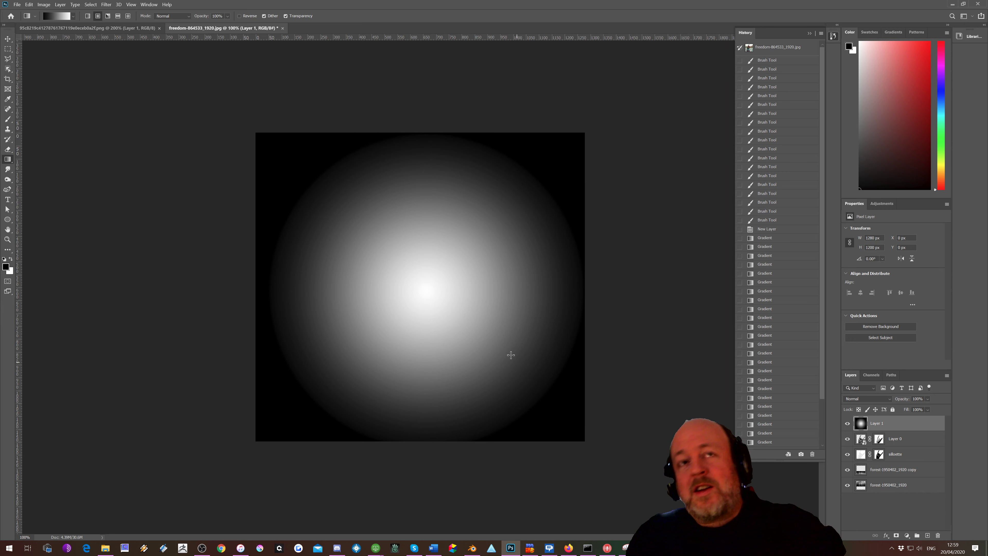
Step: Try Layer 1's blend mode list, leaving Normal and then applying Darken
{"action": "left_click", "coordinate": [874, 398]}
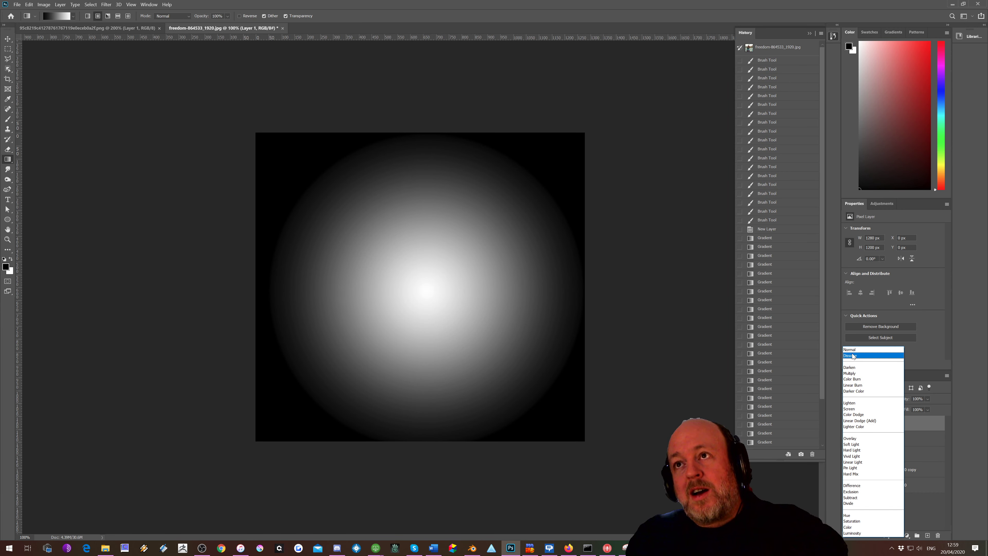
{"action": "left_click", "coordinate": [936, 367]}
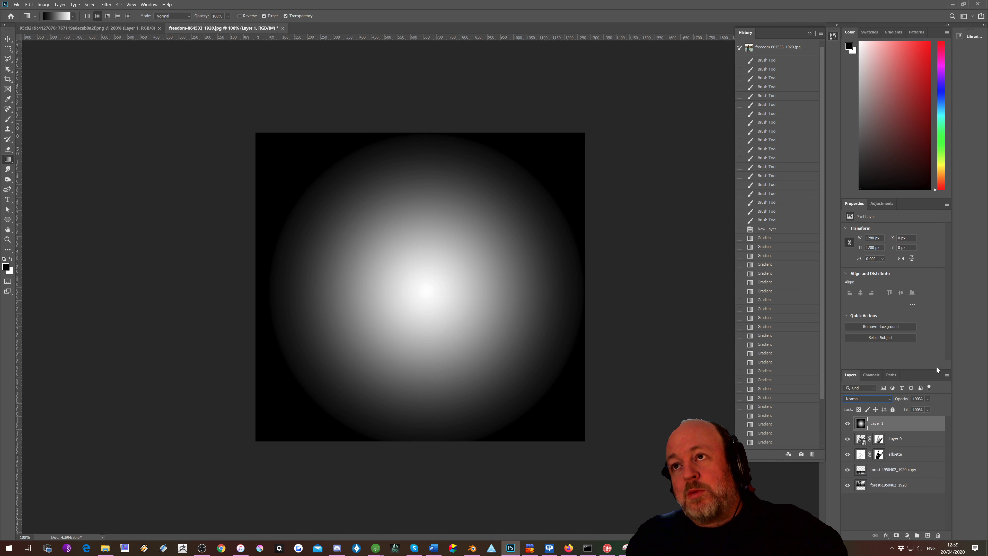
{"action": "left_click", "coordinate": [866, 399]}
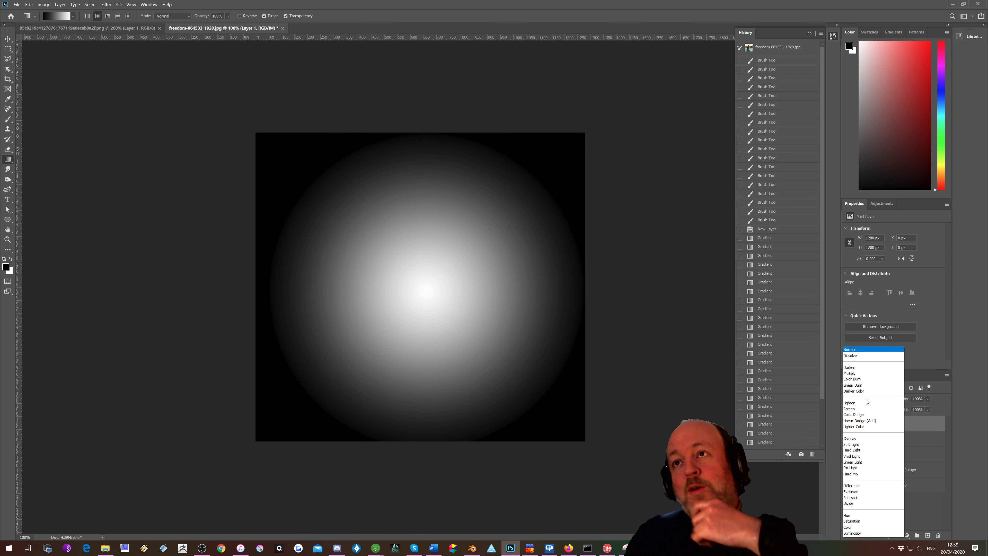
{"action": "left_click", "coordinate": [852, 367]}
Step: Scroll through Layer 1's blend modes and settle on Multiply
{"action": "scroll", "coordinate": [863, 400], "scroll_direction": "down", "scroll_amount": 1}
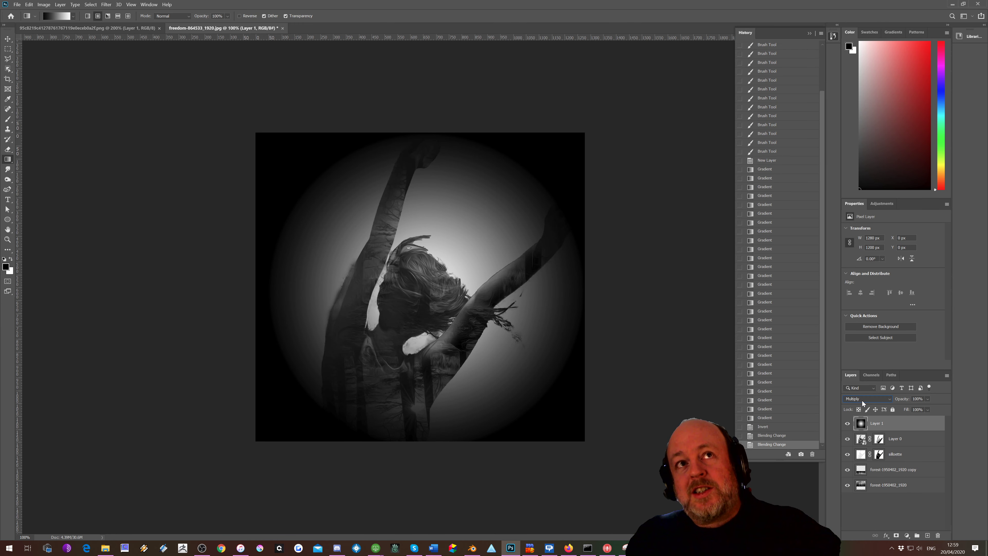
{"action": "scroll", "coordinate": [862, 401], "scroll_direction": "down", "scroll_amount": 3}
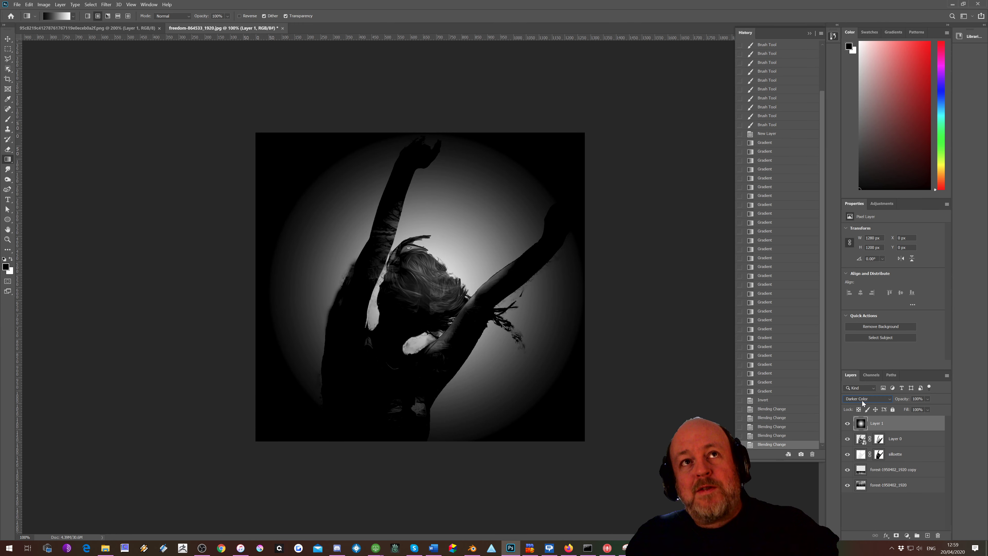
{"action": "scroll", "coordinate": [862, 401], "scroll_direction": "down", "scroll_amount": 1}
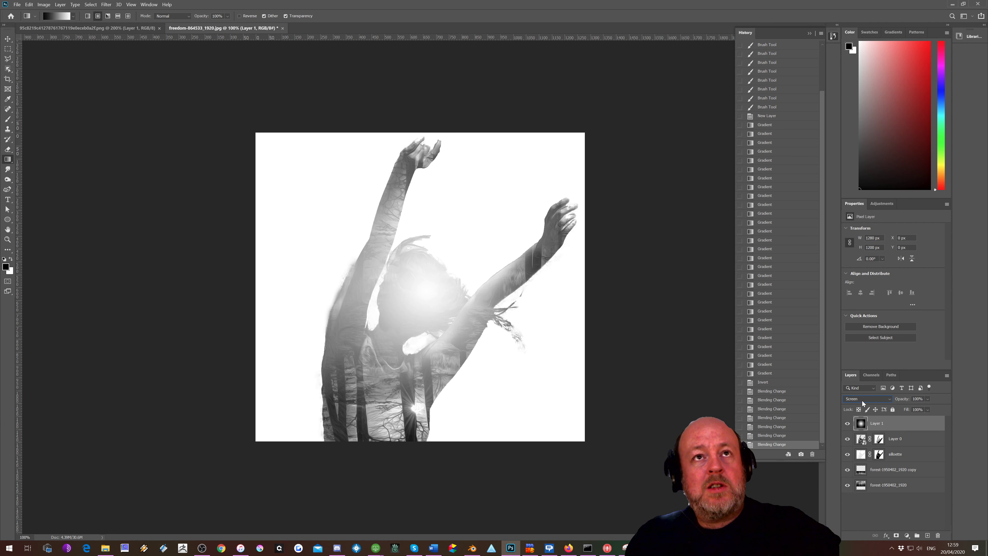
{"action": "scroll", "coordinate": [862, 400], "scroll_direction": "down", "scroll_amount": 3}
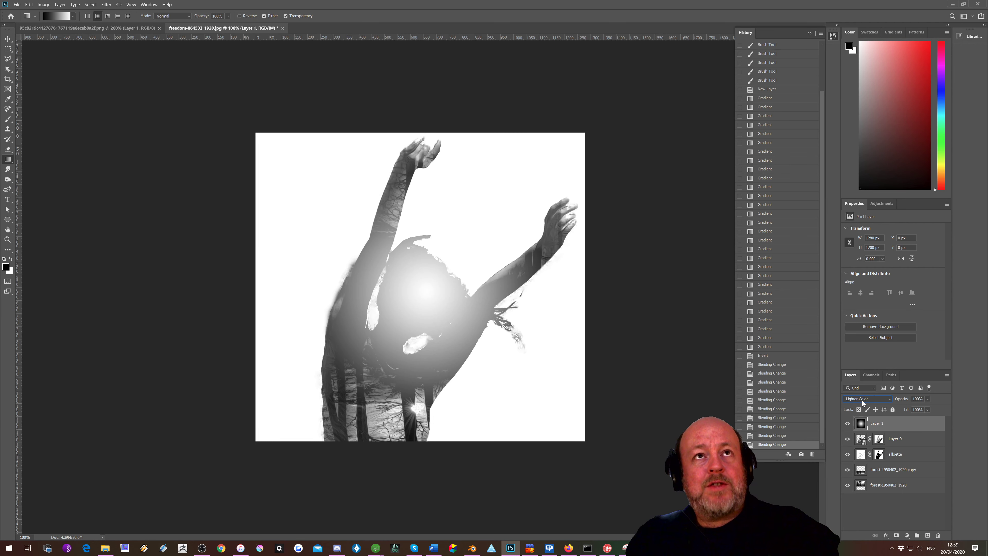
{"action": "scroll", "coordinate": [863, 400], "scroll_direction": "down", "scroll_amount": 2}
{"action": "scroll", "coordinate": [862, 401], "scroll_direction": "down", "scroll_amount": 1}
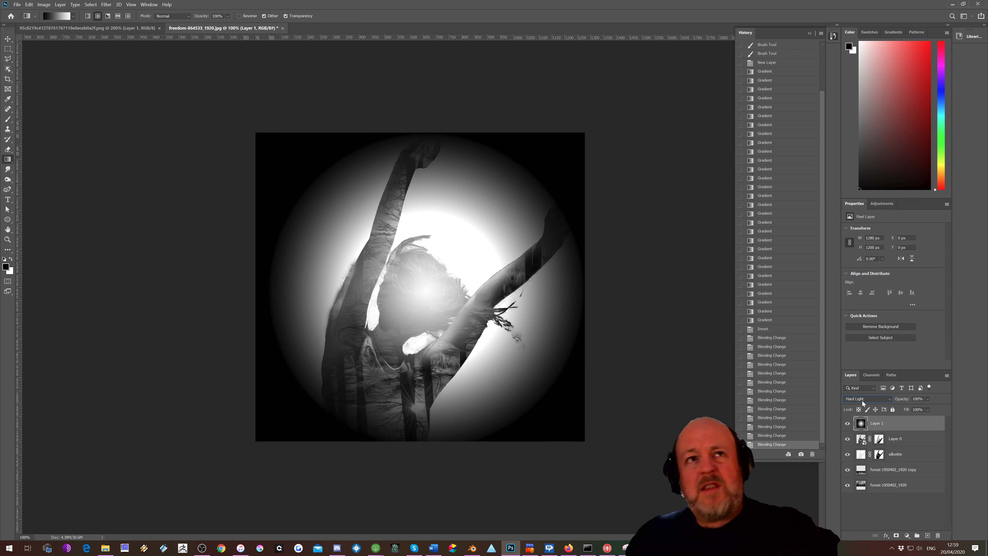
{"action": "scroll", "coordinate": [862, 400], "scroll_direction": "down", "scroll_amount": 1}
{"action": "scroll", "coordinate": [862, 400], "scroll_direction": "down", "scroll_amount": 2}
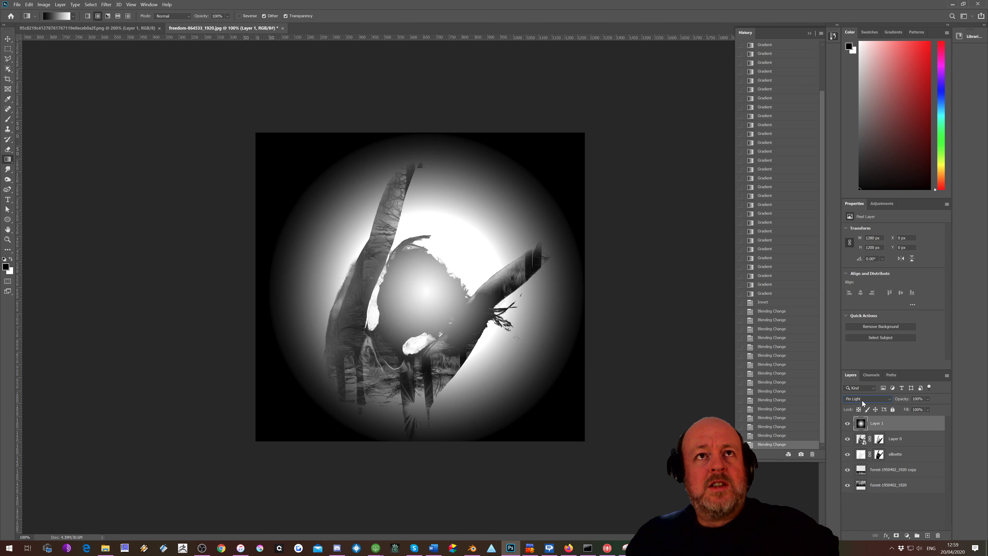
{"action": "scroll", "coordinate": [862, 401], "scroll_direction": "down", "scroll_amount": 2}
{"action": "scroll", "coordinate": [862, 401], "scroll_direction": "down", "scroll_amount": 1}
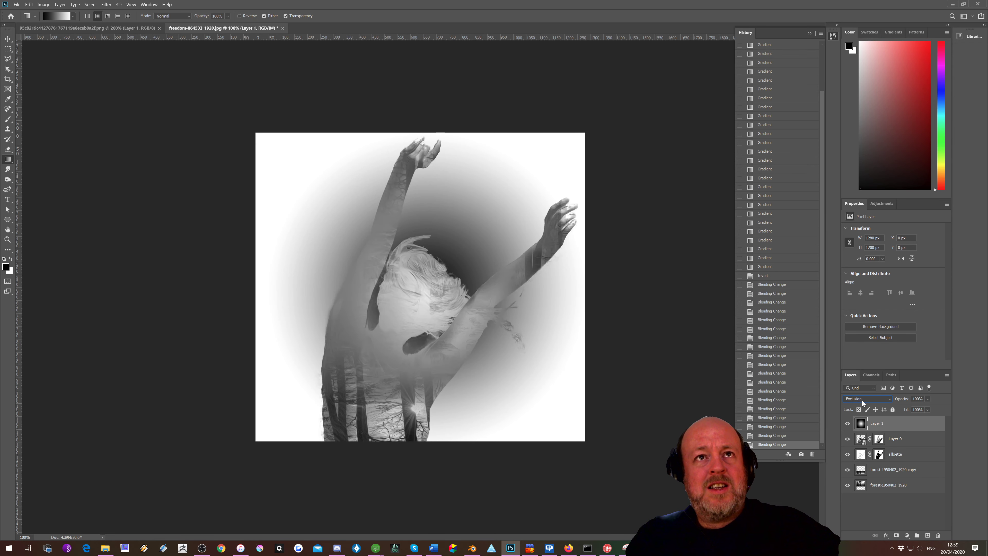
{"action": "scroll", "coordinate": [862, 401], "scroll_direction": "down", "scroll_amount": 1}
{"action": "scroll", "coordinate": [862, 401], "scroll_direction": "down", "scroll_amount": 2}
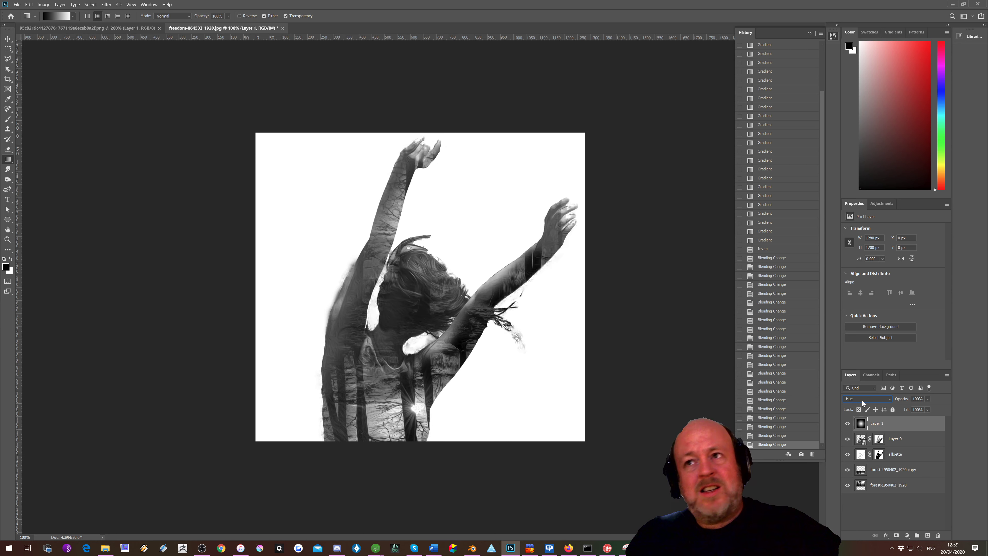
{"action": "scroll", "coordinate": [862, 401], "scroll_direction": "down", "scroll_amount": 1}
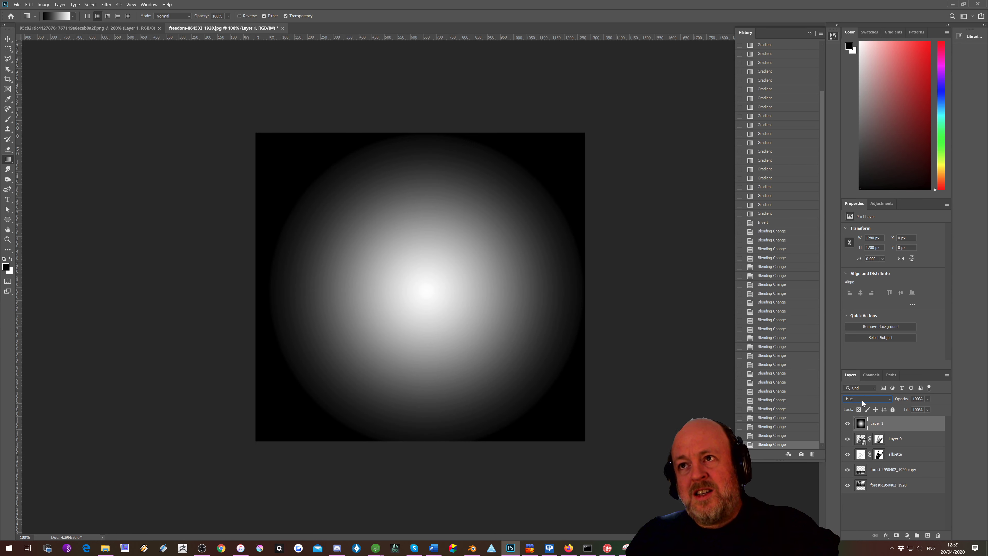
{"action": "scroll", "coordinate": [862, 400], "scroll_direction": "down", "scroll_amount": 2}
{"action": "scroll", "coordinate": [862, 401], "scroll_direction": "down", "scroll_amount": 2}
{"action": "left_click", "coordinate": [862, 401]}
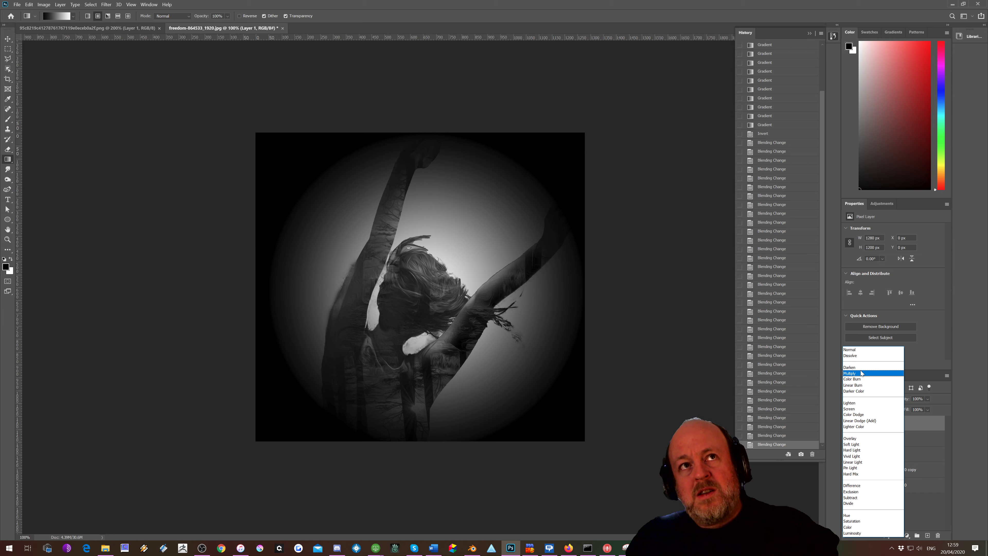
{"action": "left_click", "coordinate": [861, 374]}
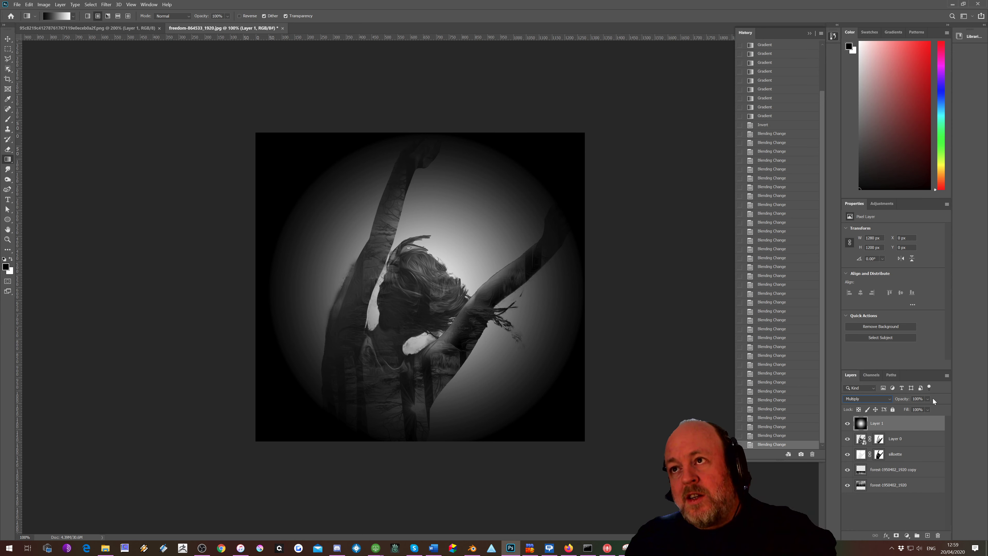
Step: Set Layer 1 to Linear Light blending at 54% opacity
{"action": "left_click", "coordinate": [935, 408]}
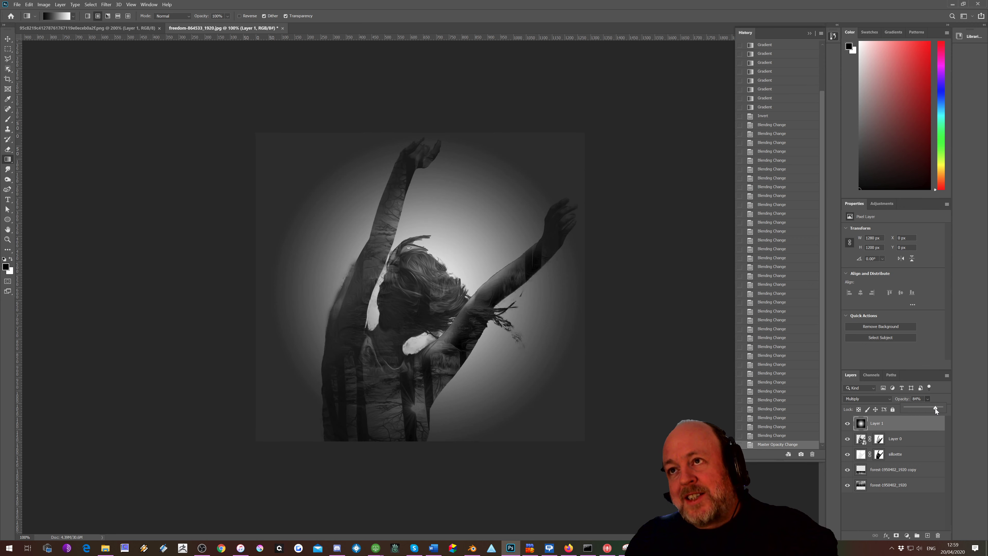
{"action": "left_click_drag", "start_coordinate": [927, 409], "coordinate": [927, 409]}
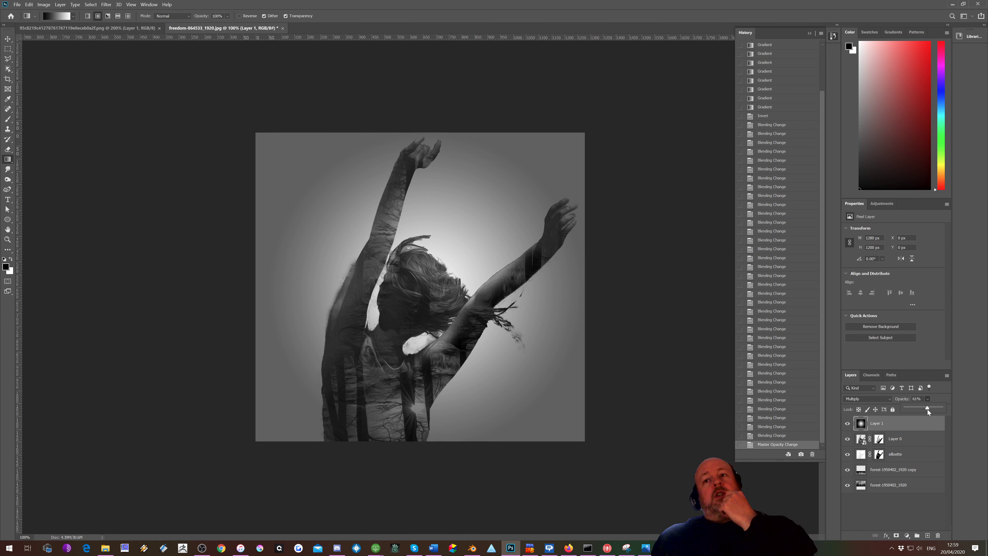
{"action": "left_click_drag", "start_coordinate": [927, 409], "coordinate": [921, 409]}
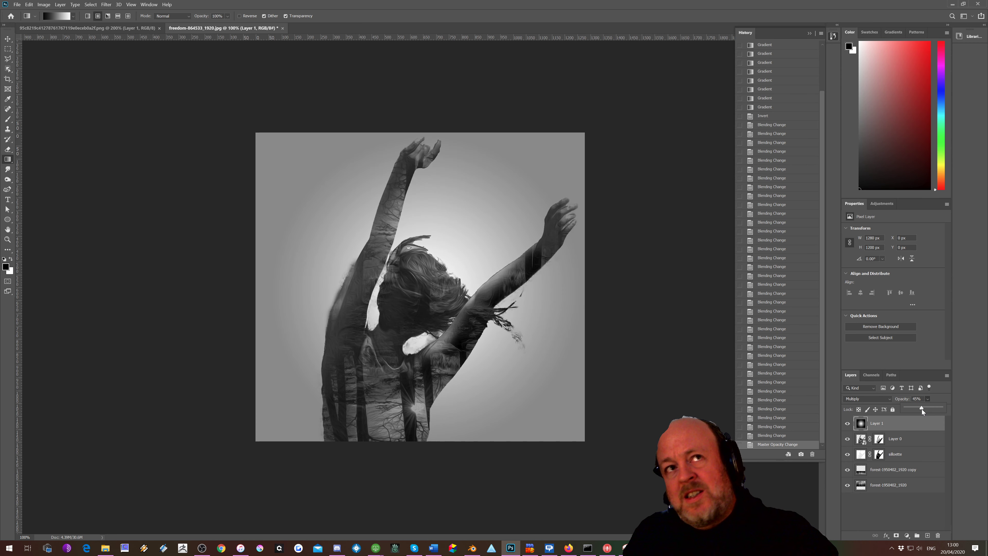
{"action": "left_click", "coordinate": [856, 400]}
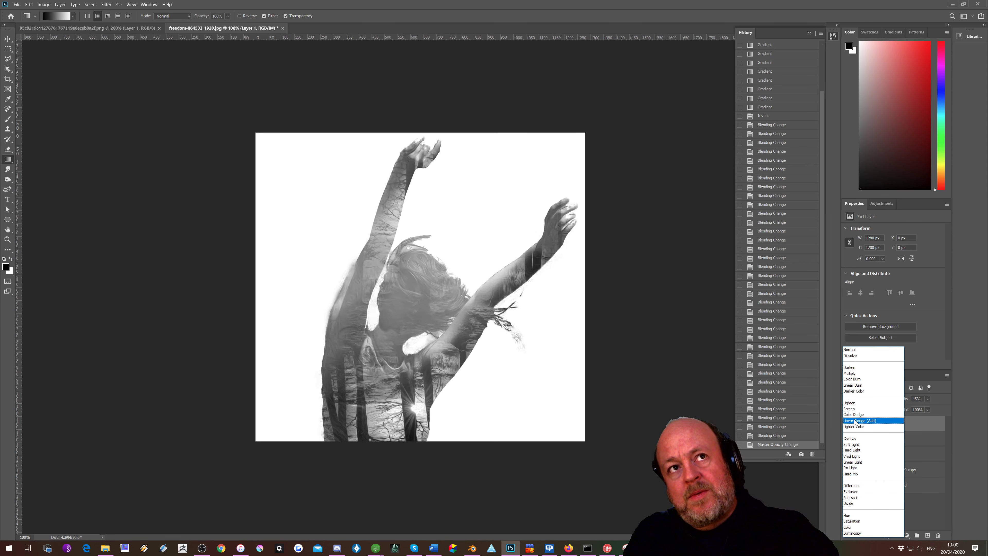
{"action": "left_click", "coordinate": [854, 463]}
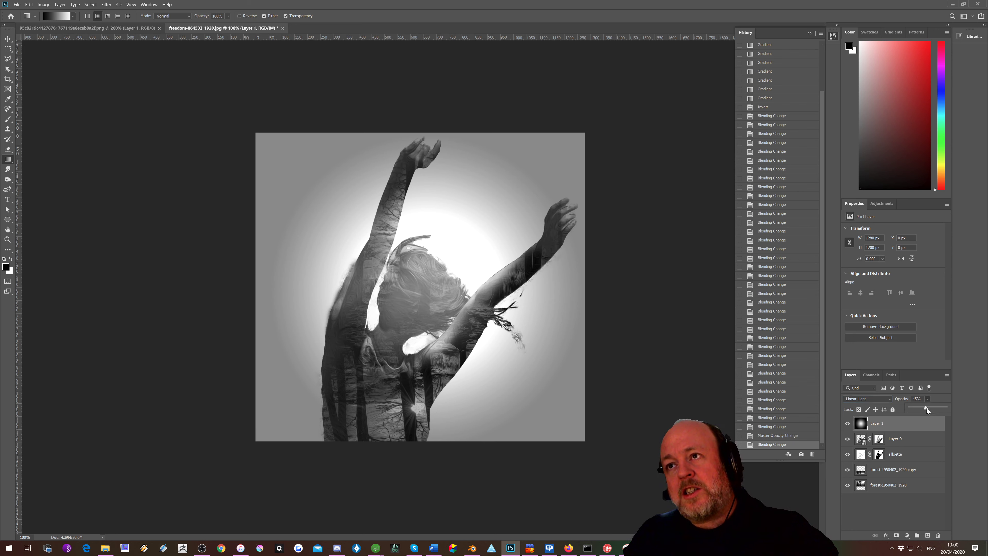
{"action": "left_click_drag", "start_coordinate": [925, 408], "coordinate": [937, 409]}
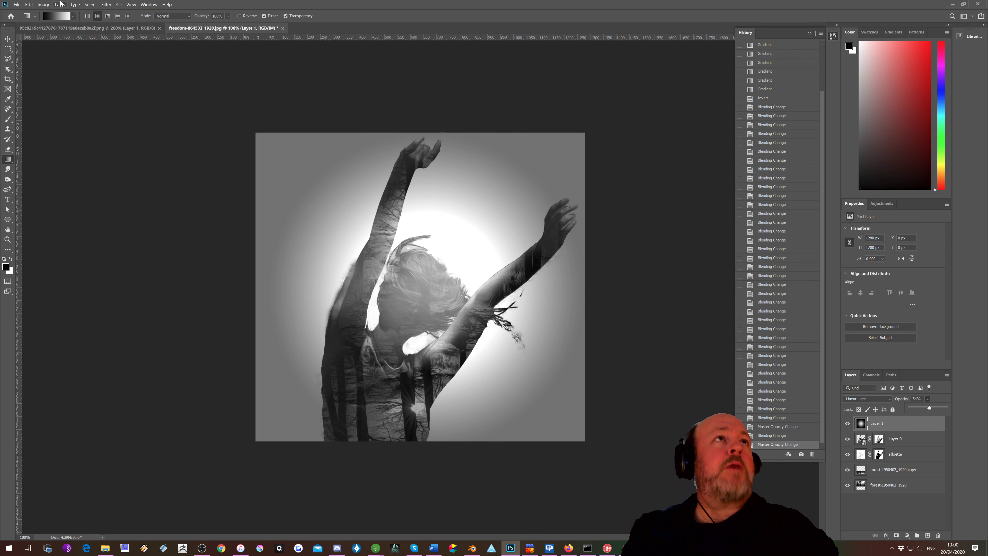
{"action": "left_click", "coordinate": [100, 29]}
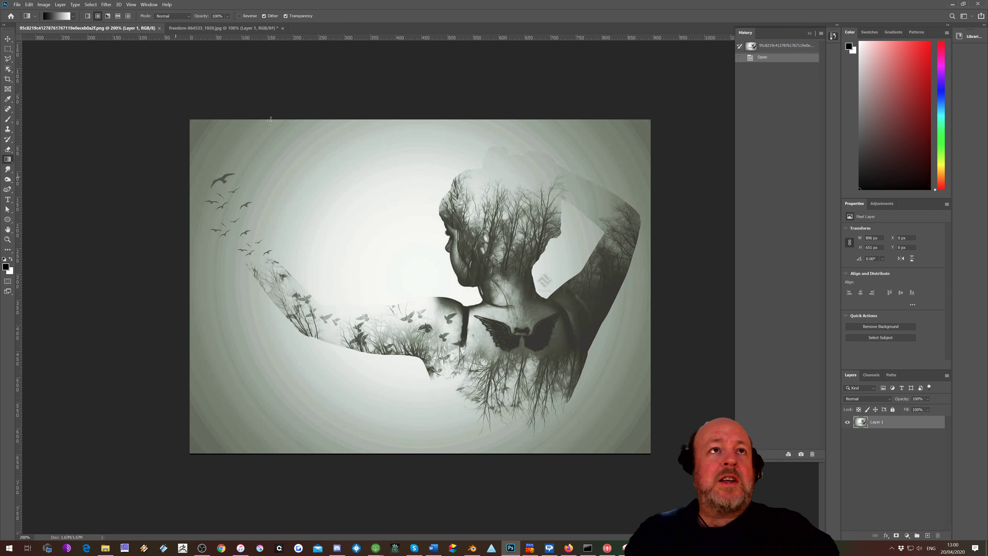
{"action": "left_click", "coordinate": [225, 29]}
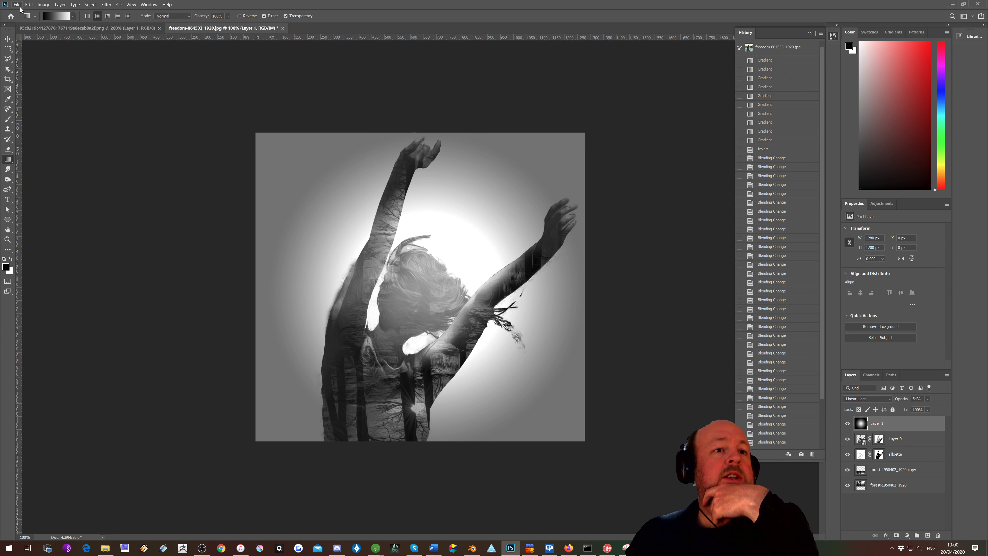
Step: In File Explorer, open the Free_Butterfly_Photoshop_Brushes_3 folder and select its .abr brush file
{"action": "left_click", "coordinate": [105, 548]}
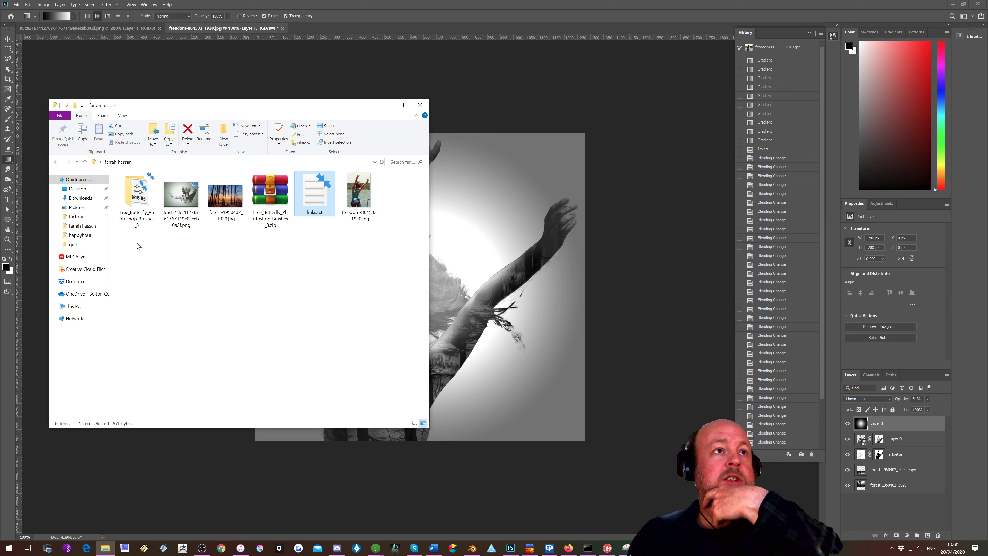
{"action": "left_click", "coordinate": [136, 199]}
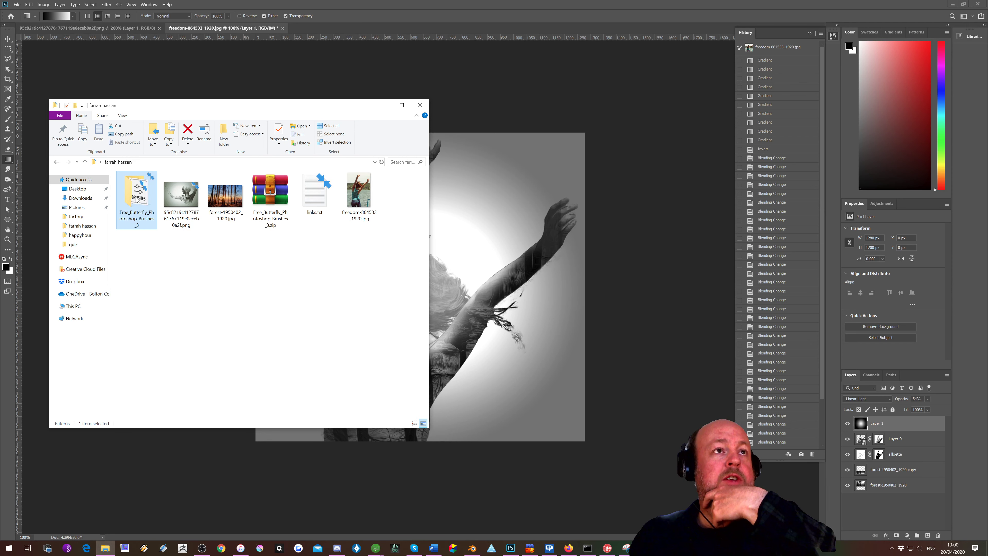
{"action": "double_click", "coordinate": [136, 199]}
{"action": "left_click", "coordinate": [139, 189]}
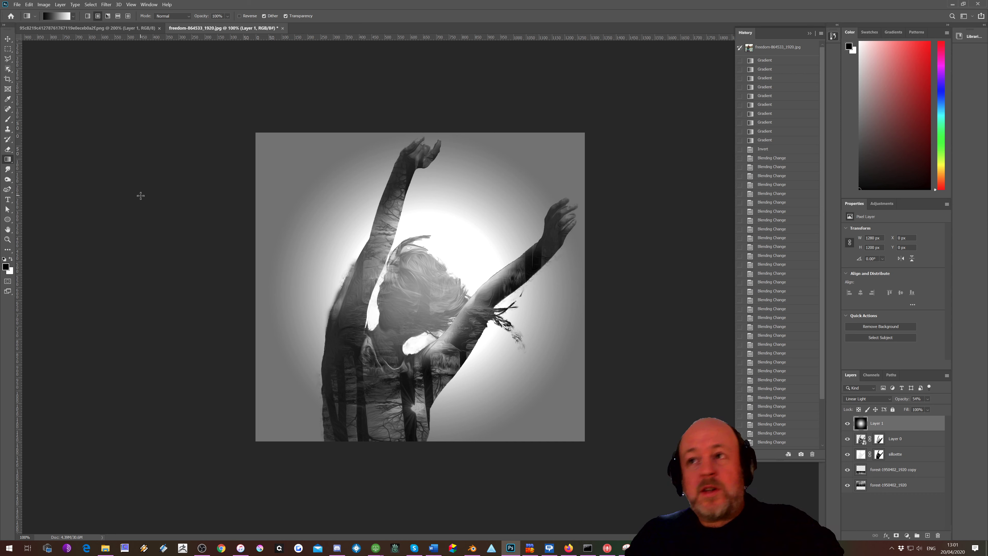
Step: Add a new layer, move it just below Layer 1, and begin renaming it
{"action": "left_click", "coordinate": [927, 535]}
{"action": "left_click_drag", "start_coordinate": [881, 426], "coordinate": [880, 447]}
{"action": "double_click", "coordinate": [877, 438]}
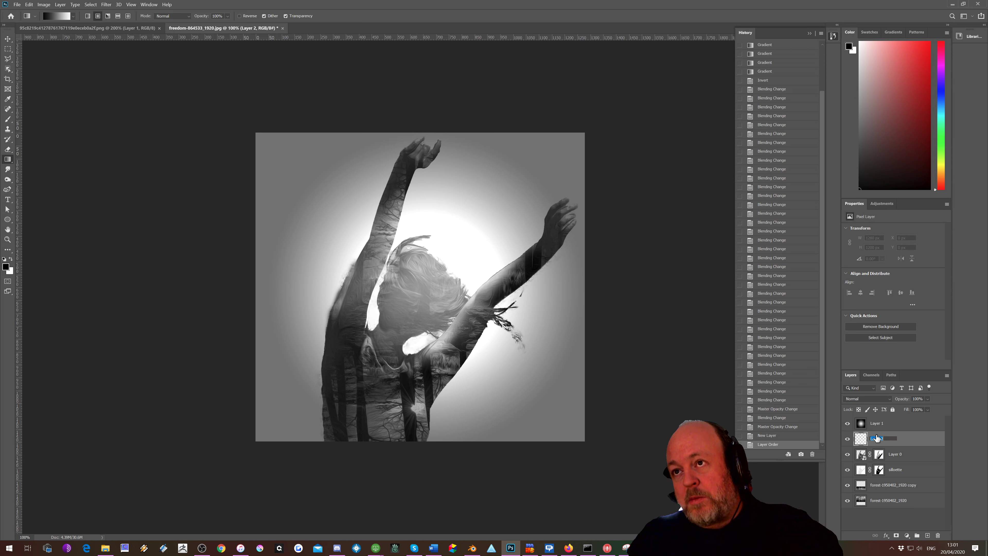
Step: Name the layer 'birds' and load Butterfly brush 33 with the Brush tool
{"action": "type", "text": "birds"}
{"action": "key", "text": "Return"}
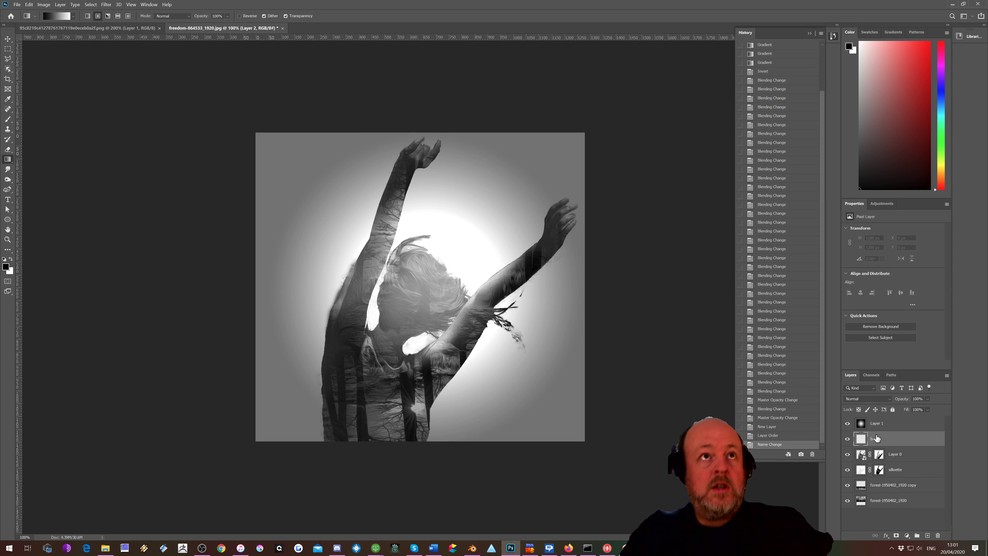
{"action": "left_click", "coordinate": [9, 119]}
{"action": "left_click", "coordinate": [55, 18]}
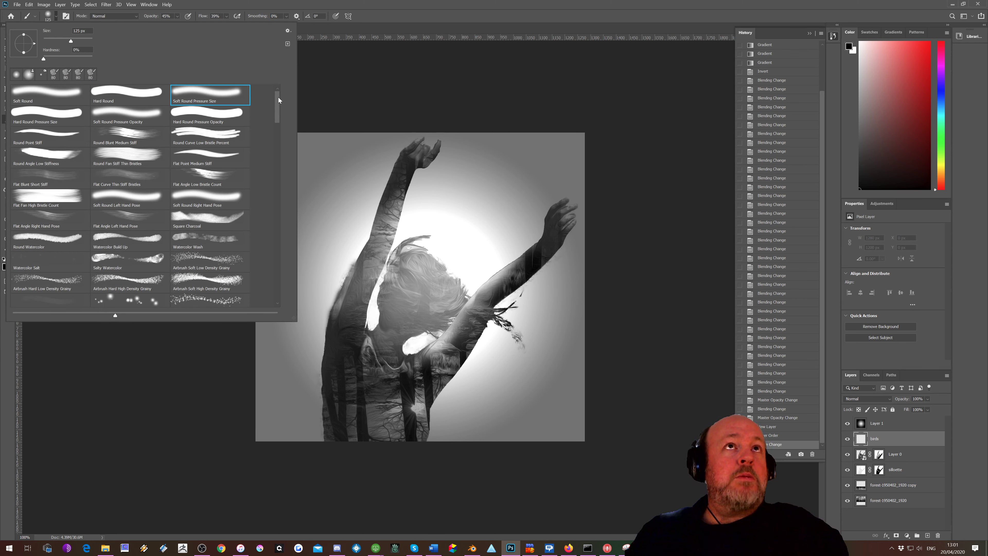
{"action": "left_click_drag", "start_coordinate": [278, 98], "coordinate": [275, 288]}
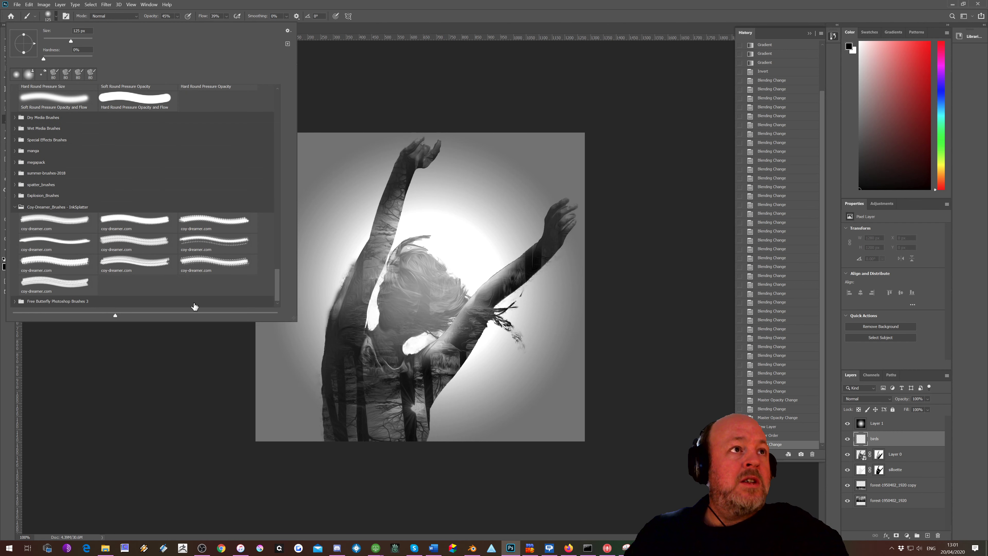
{"action": "left_click", "coordinate": [15, 302]}
{"action": "scroll", "coordinate": [243, 279], "scroll_direction": "down", "scroll_amount": 3}
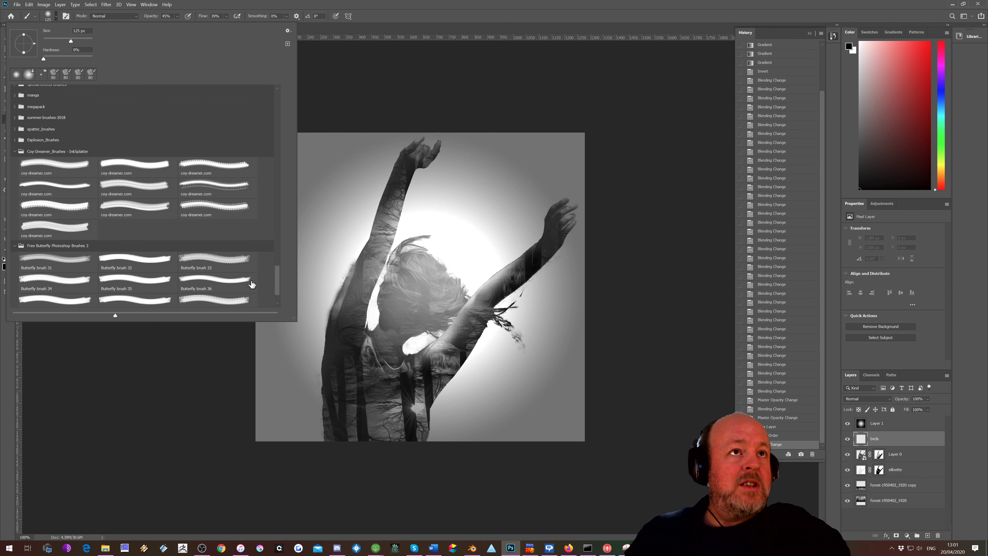
{"action": "scroll", "coordinate": [252, 284], "scroll_direction": "down", "scroll_amount": 2}
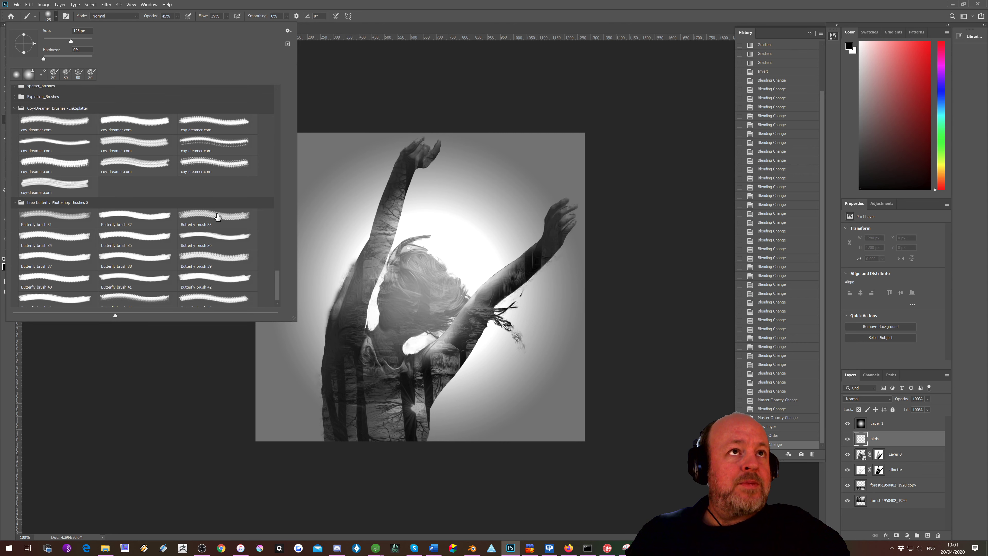
{"action": "left_click", "coordinate": [217, 216]}
{"action": "left_click", "coordinate": [170, 368]}
Step: Shrink the brush to 100 px and stamp four faint butterflies between the raised arms
{"action": "left_click", "coordinate": [354, 305]}
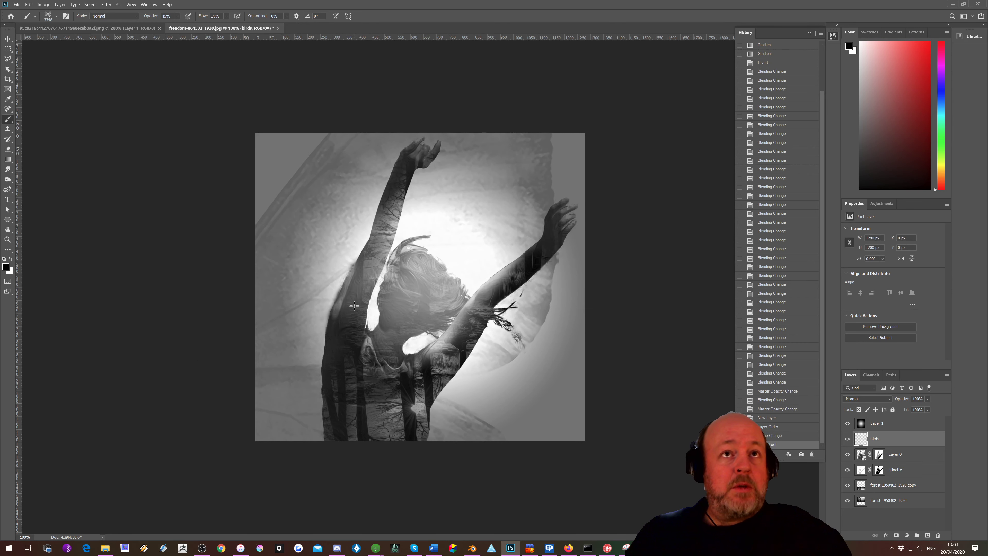
{"action": "key", "text": "bracketleft"}
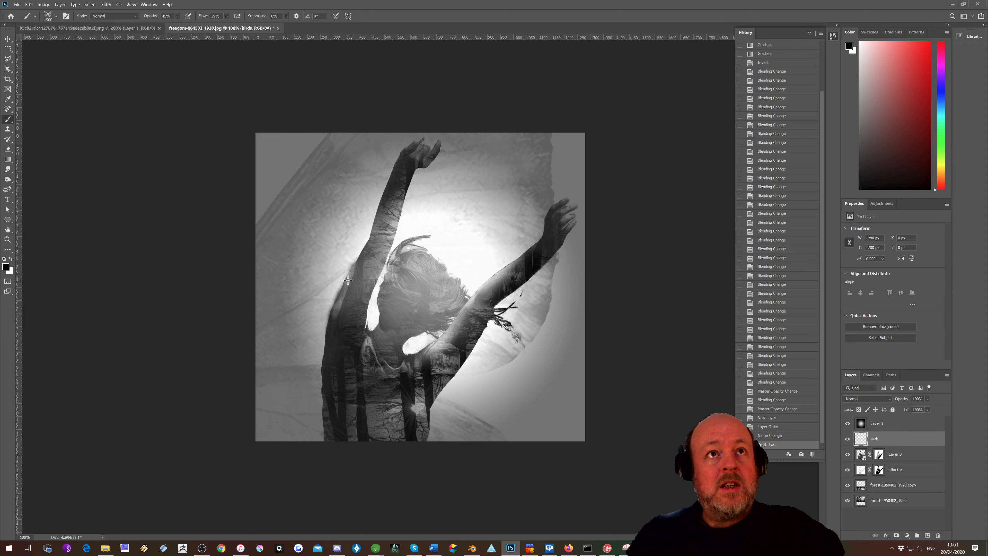
{"action": "key", "text": "bracketleft"}
{"action": "key", "text": "bracketleft"}
{"action": "key", "text": "bracketleft"}
{"action": "key", "text": "bracketleft"}
{"action": "key", "text": "bracketleft"}
{"action": "key", "text": "bracketleft"}
{"action": "key", "text": "bracketleft"}
{"action": "key", "text": "bracketleft"}
{"action": "key", "text": "bracketleft"}
{"action": "key", "text": "bracketleft"}
{"action": "key", "text": "bracketleft"}
{"action": "key", "text": "bracketleft"}
{"action": "key", "text": "bracketleft"}
{"action": "key", "text": "bracketleft"}
{"action": "key", "text": "bracketleft"}
{"action": "key", "text": "bracketleft"}
{"action": "key", "text": "bracketleft"}
{"action": "key", "text": "bracketleft"}
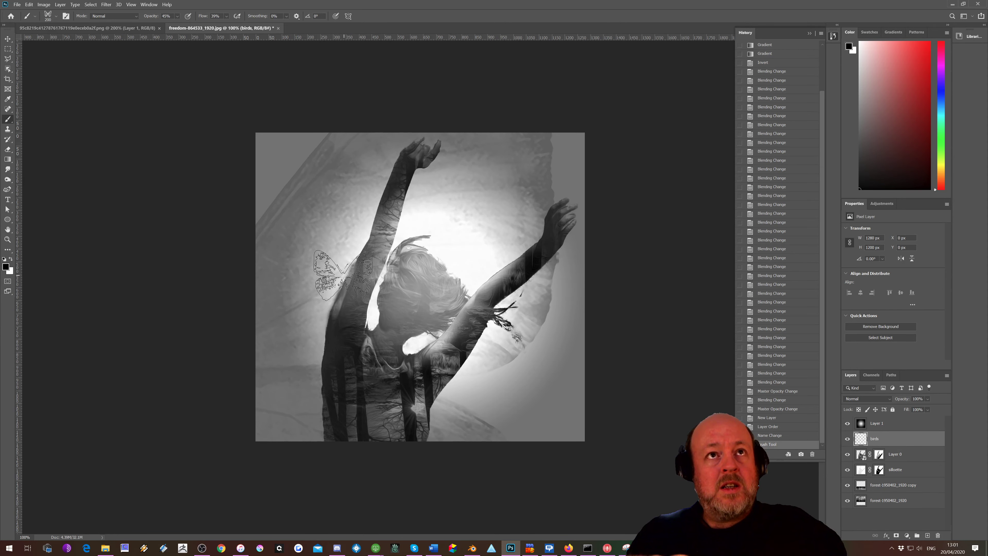
{"action": "key", "text": "bracketleft"}
{"action": "key", "text": "bracketleft"}
{"action": "key", "text": "bracketleft"}
{"action": "key", "text": "bracketleft"}
{"action": "left_click", "coordinate": [496, 265]}
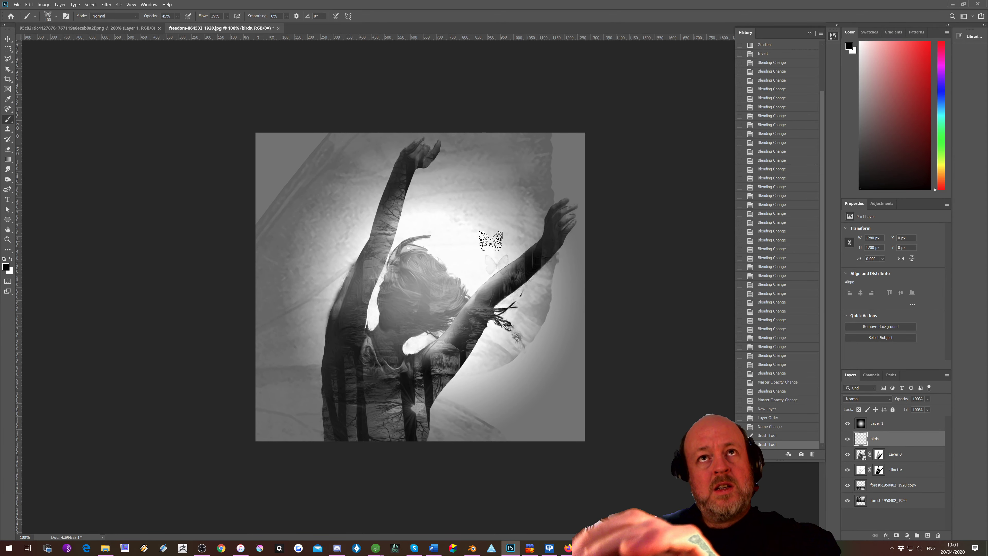
{"action": "left_click", "coordinate": [490, 241]}
{"action": "left_click", "coordinate": [487, 199]}
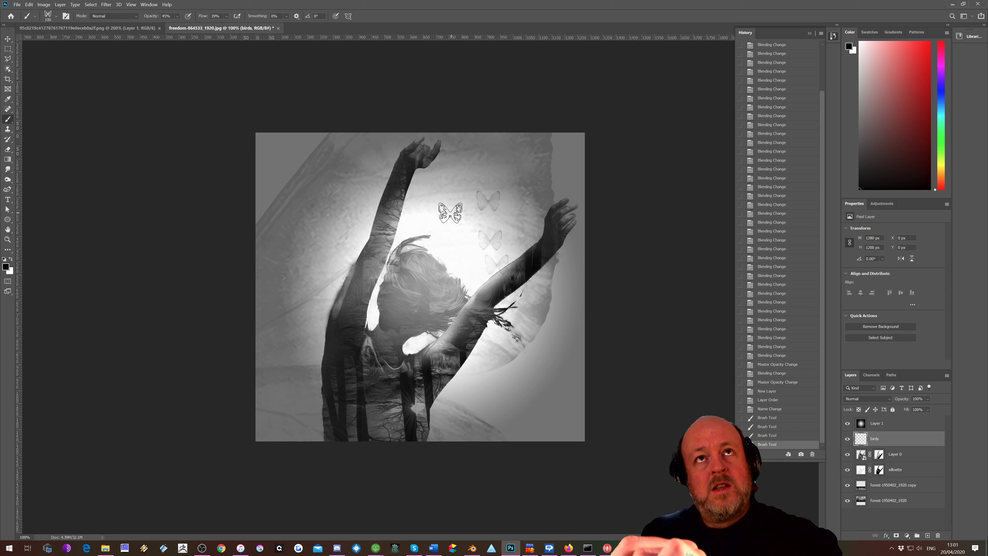
{"action": "left_click", "coordinate": [449, 212]}
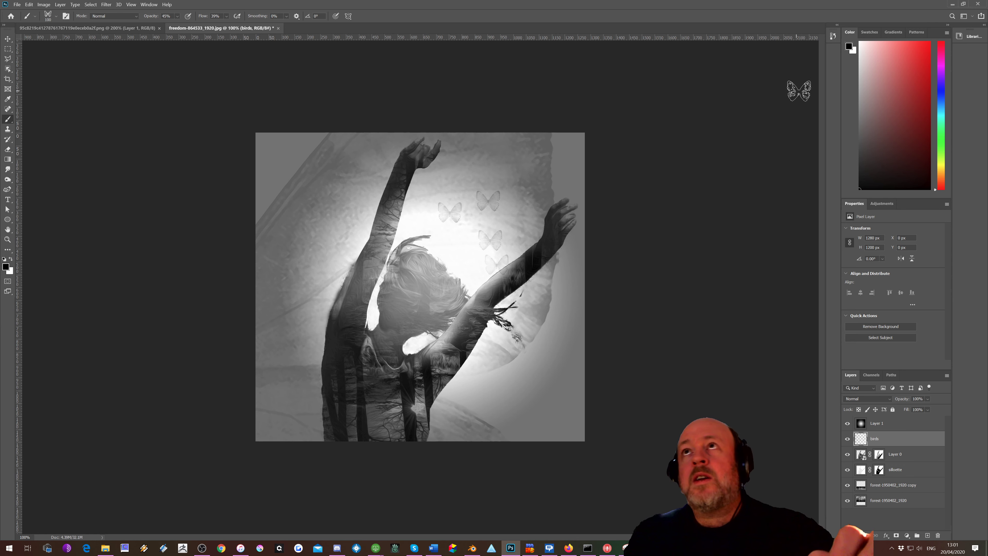
Step: Show the Brush Settings panel from the Window menu and enlarge it
{"action": "left_click", "coordinate": [144, 4]}
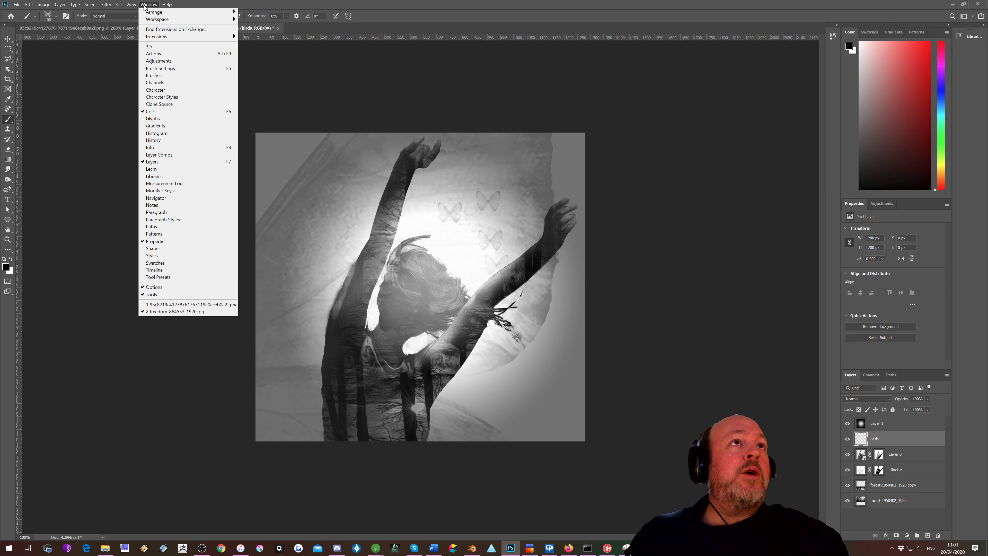
{"action": "left_click", "coordinate": [155, 75]}
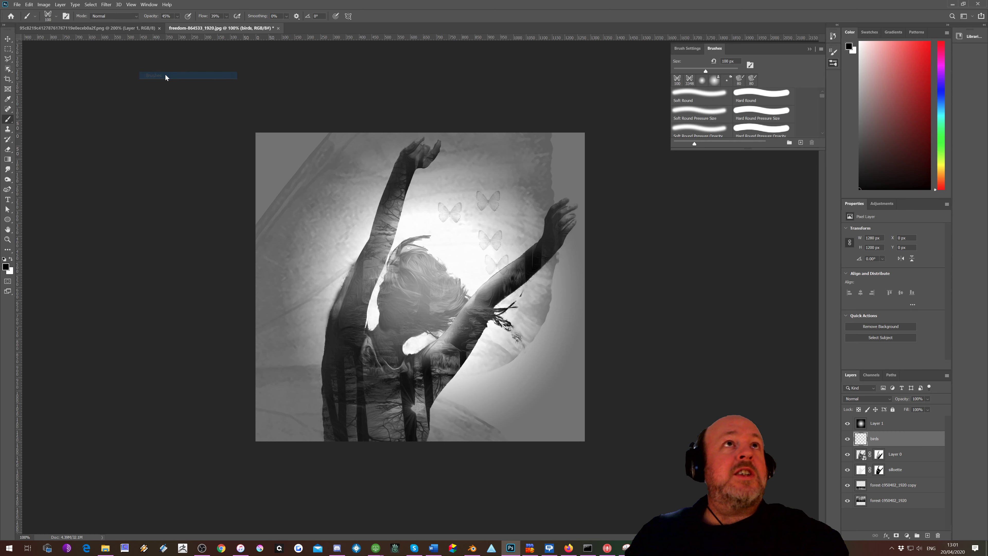
{"action": "left_click_drag", "start_coordinate": [713, 151], "coordinate": [714, 210]}
Step: Undo the stray butterfly stamps and set the brush tip spacing to 86%
{"action": "left_click", "coordinate": [687, 49]}
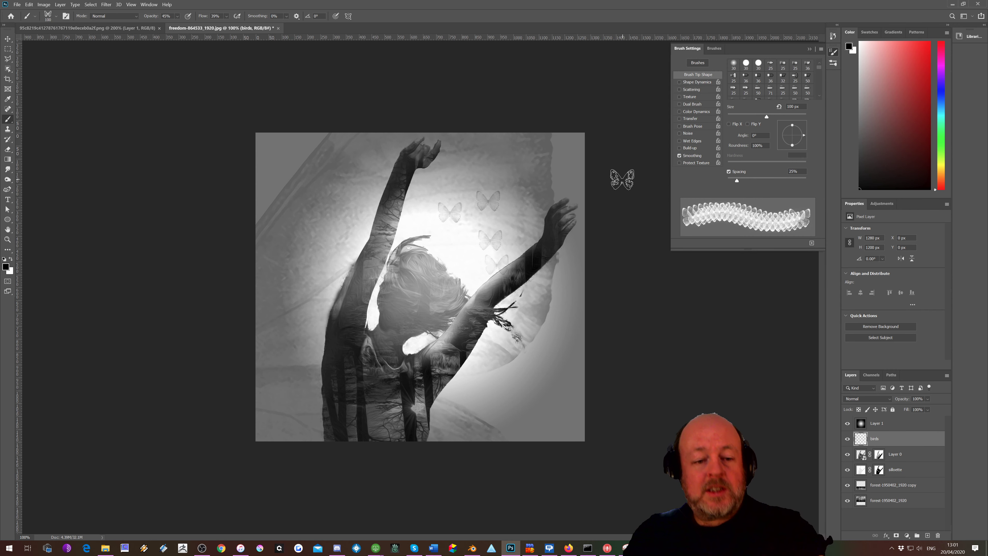
{"action": "key", "text": "ctrl+z"}
{"action": "key", "text": "ctrl+z"}
{"action": "key", "text": "ctrl+z"}
{"action": "key", "text": "ctrl+z"}
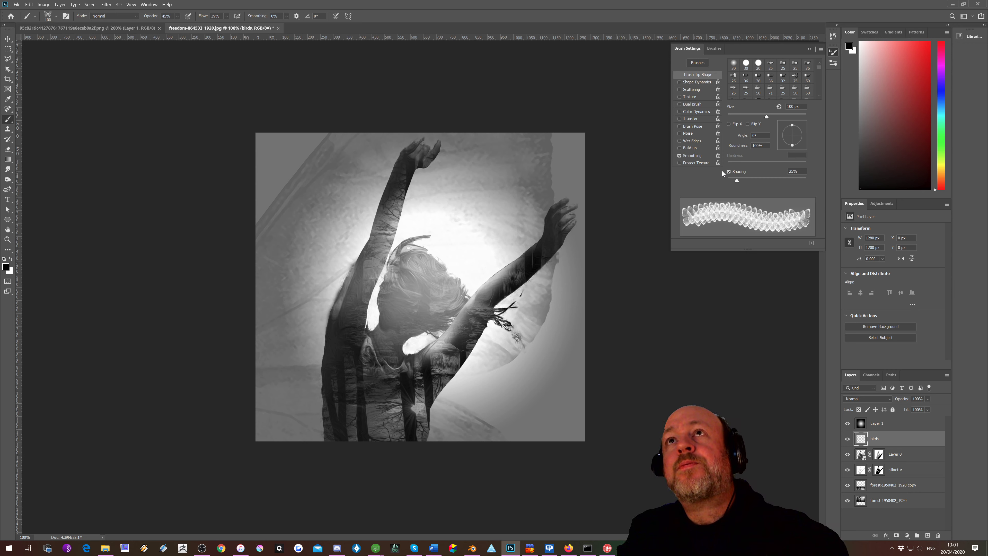
{"action": "left_click_drag", "start_coordinate": [737, 183], "coordinate": [764, 184]}
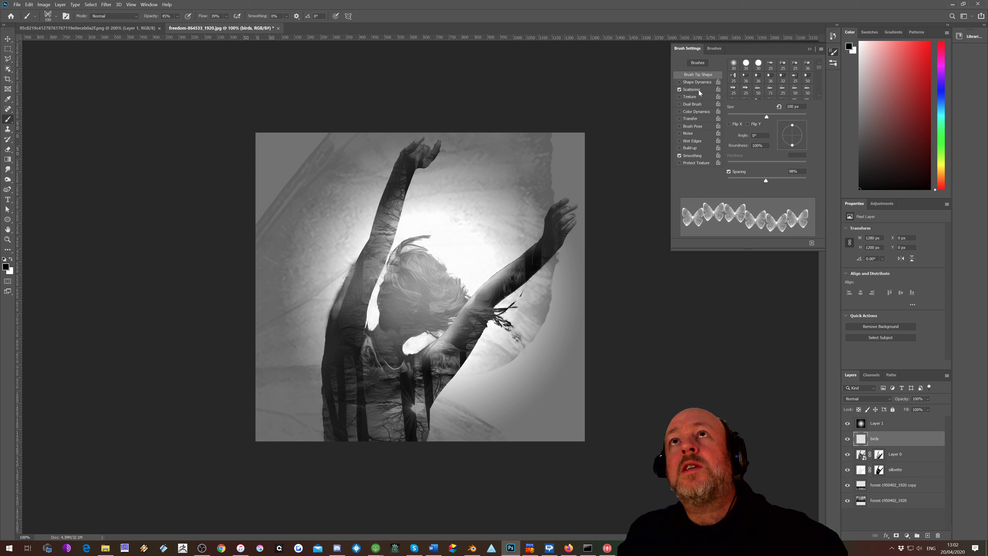
Step: Enable Scattering at 206%, leaving Both Axes off
{"action": "left_click", "coordinate": [698, 89]}
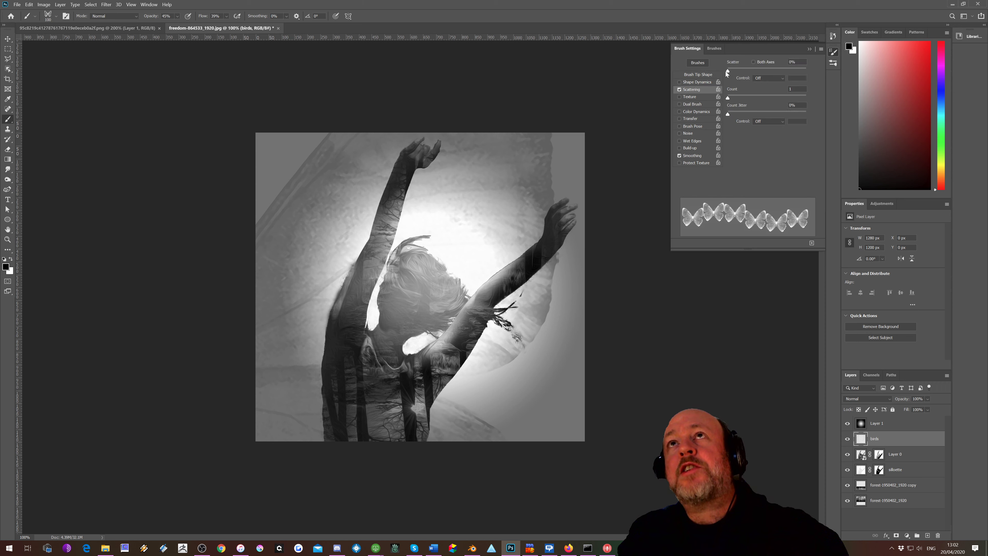
{"action": "mouse_move", "coordinate": [727, 70]}
{"action": "left_mouse_down"}
{"action": "mouse_move", "coordinate": [753, 76]}
{"action": "mouse_move", "coordinate": [738, 98]}
{"action": "mouse_move", "coordinate": [752, 98]}
{"action": "mouse_move", "coordinate": [739, 98]}
{"action": "left_mouse_up"}
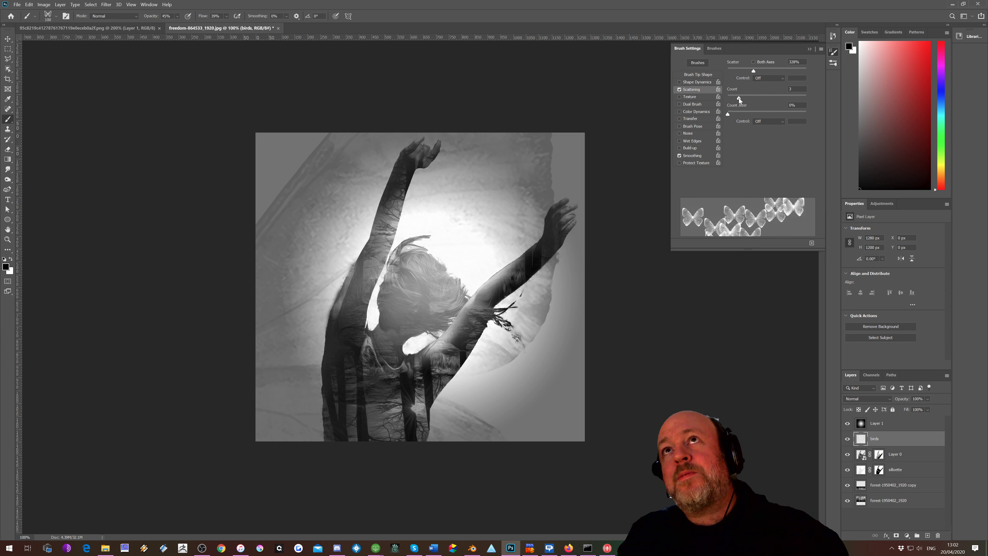
{"action": "left_click", "coordinate": [754, 62]}
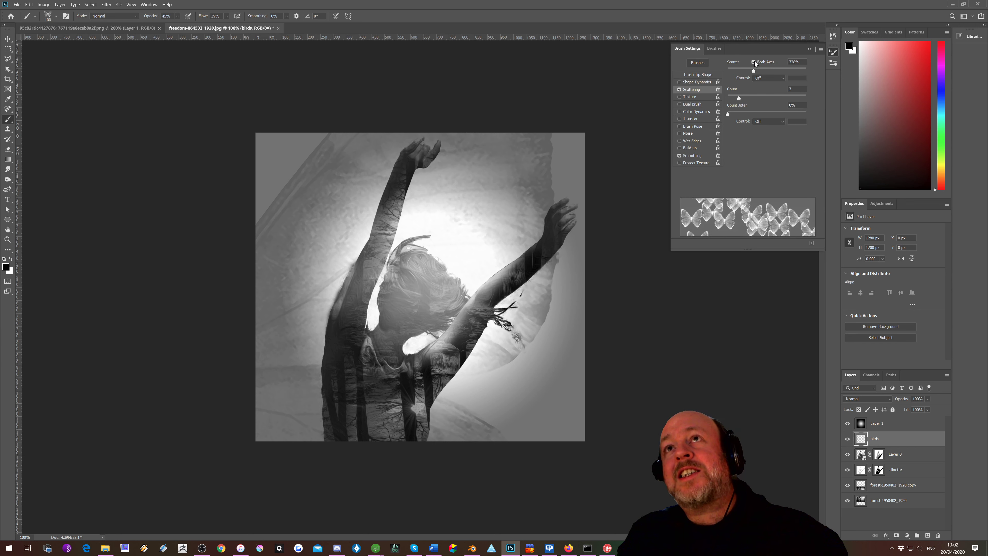
{"action": "left_click", "coordinate": [754, 61]}
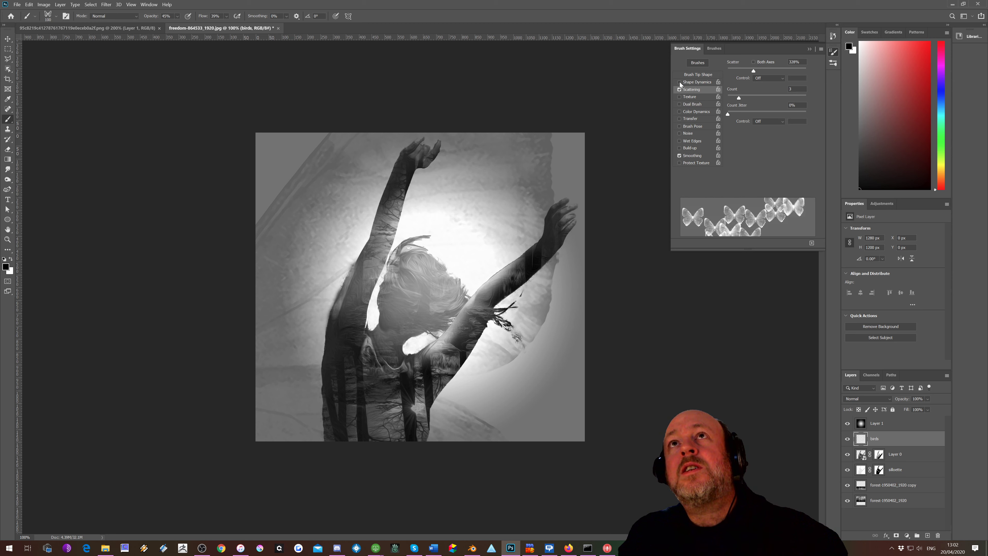
Step: Turn on Shape Dynamics with 38% Size Jitter and 48% Angle Jitter
{"action": "left_click", "coordinate": [693, 82]}
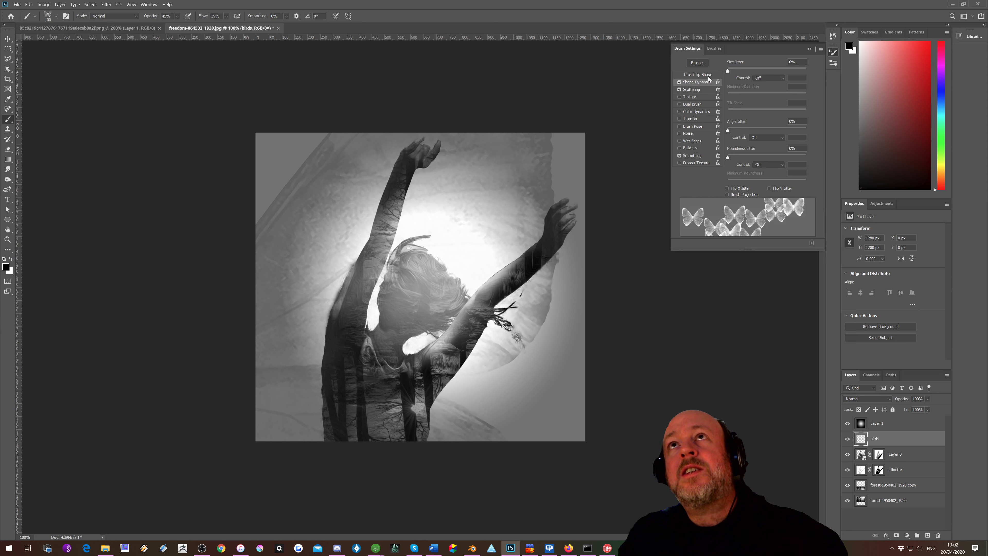
{"action": "left_click_drag", "start_coordinate": [727, 71], "coordinate": [757, 72]}
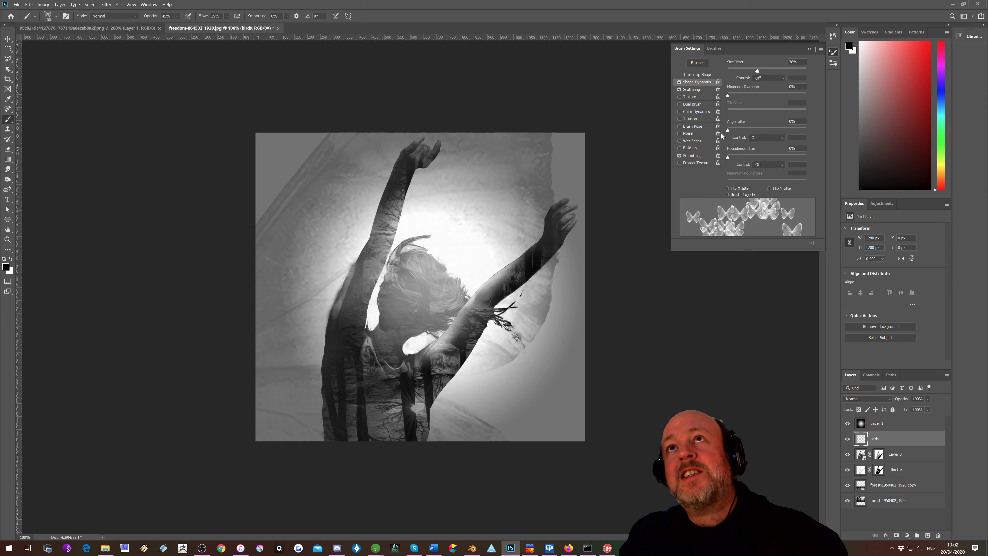
{"action": "mouse_move", "coordinate": [727, 130]}
{"action": "left_mouse_down"}
{"action": "mouse_move", "coordinate": [765, 128]}
{"action": "mouse_move", "coordinate": [751, 128]}
{"action": "mouse_move", "coordinate": [740, 157]}
{"action": "mouse_move", "coordinate": [773, 157]}
{"action": "mouse_move", "coordinate": [745, 160]}
{"action": "left_mouse_up"}
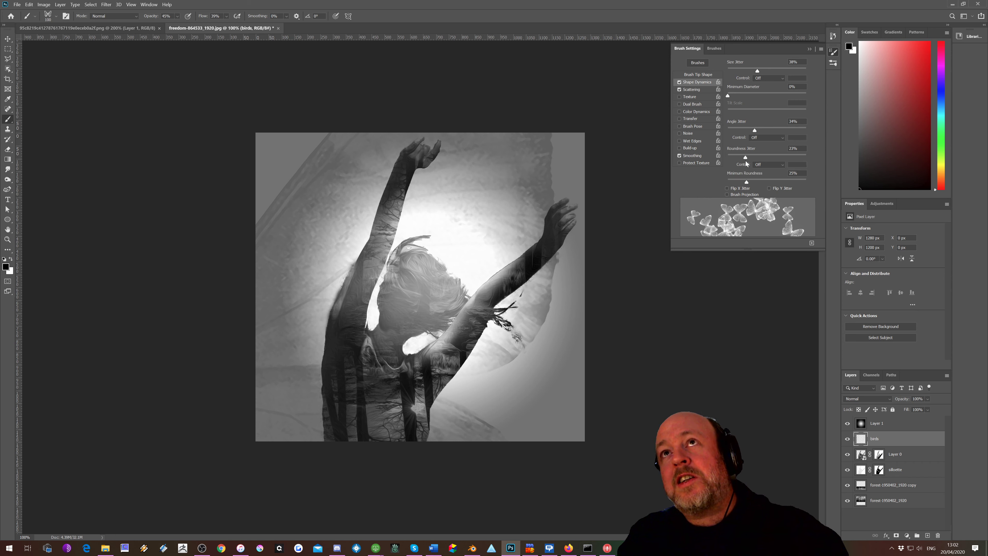
Step: Enlarge the brush to 150 and paint faint butterflies near the figure's head
{"action": "left_click", "coordinate": [690, 90]}
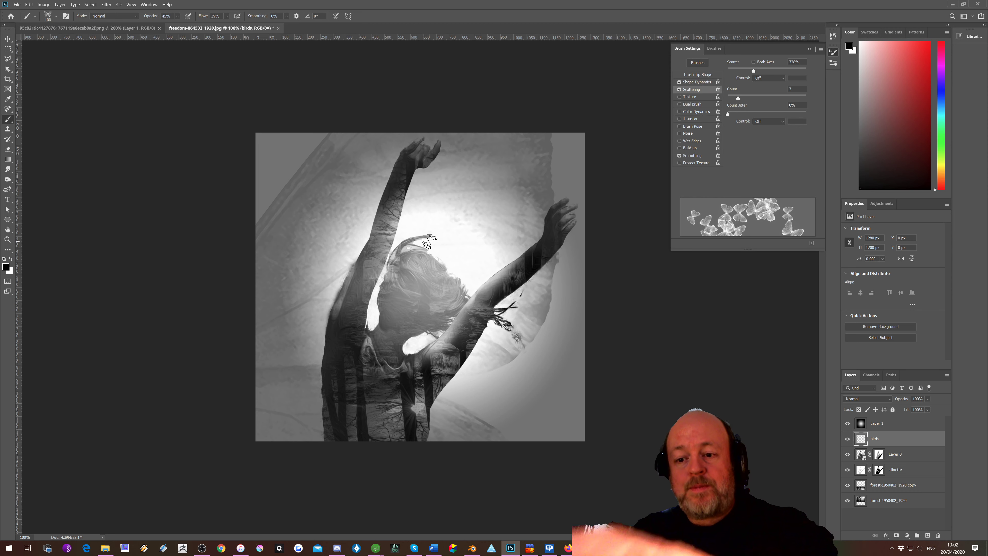
{"action": "key", "text": "bracketright"}
{"action": "key", "text": "bracketright"}
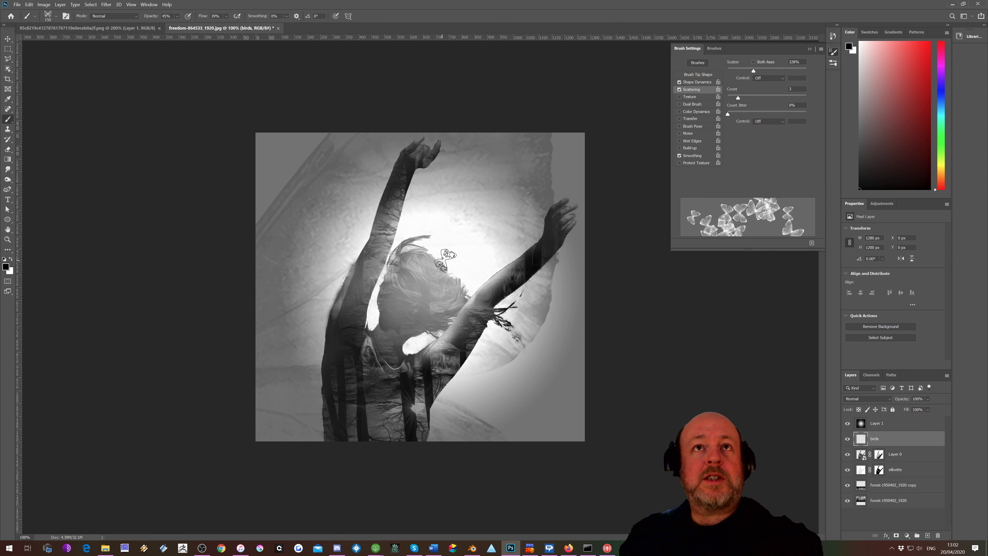
{"action": "mouse_move", "coordinate": [442, 260]}
{"action": "left_mouse_down"}
{"action": "mouse_move", "coordinate": [516, 220]}
{"action": "mouse_move", "coordinate": [547, 179]}
{"action": "mouse_move", "coordinate": [506, 224]}
{"action": "left_mouse_up"}
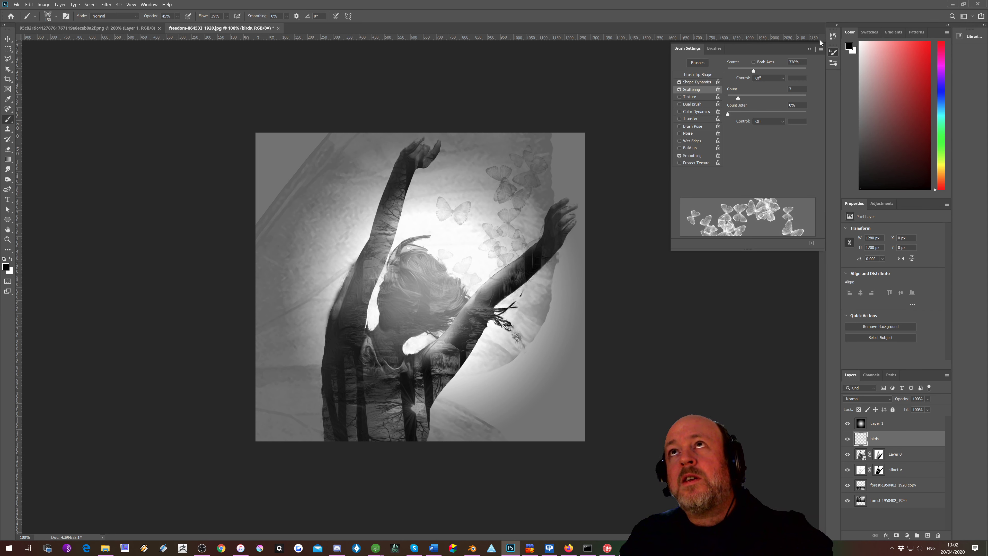
Step: Delete the birds layer and create a new layer named 'butterflys'
{"action": "left_click", "coordinate": [809, 49]}
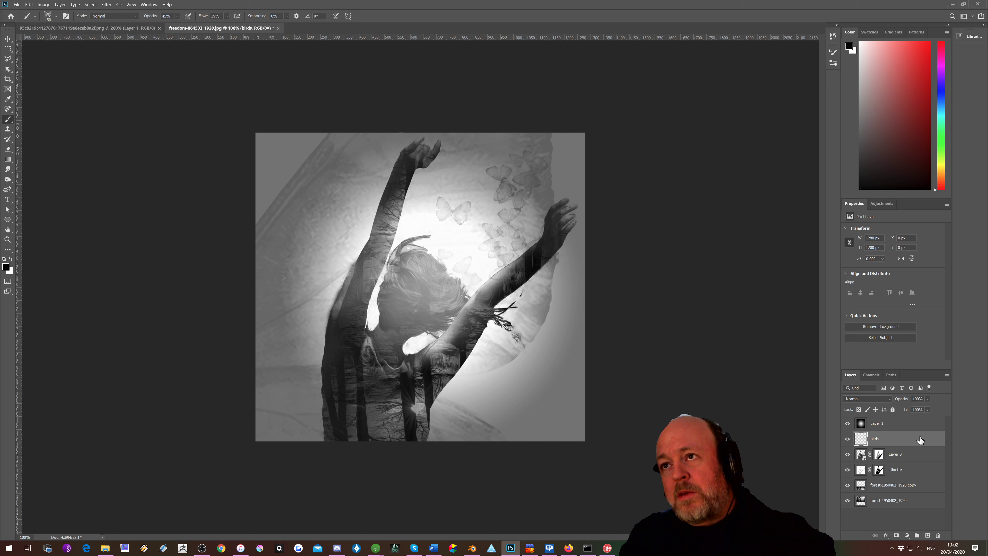
{"action": "left_click_drag", "start_coordinate": [920, 438], "coordinate": [939, 536]}
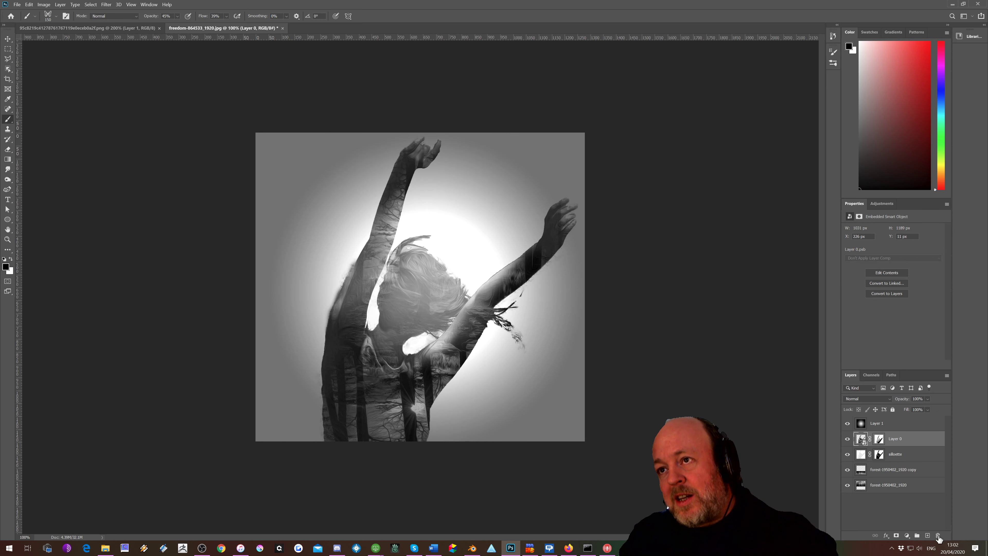
{"action": "left_click", "coordinate": [928, 536]}
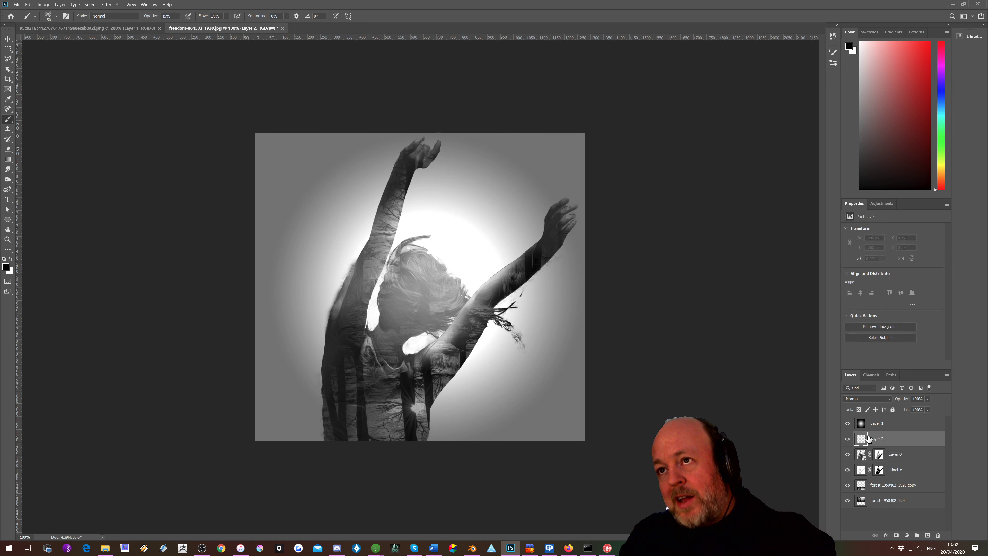
{"action": "double_click", "coordinate": [876, 439]}
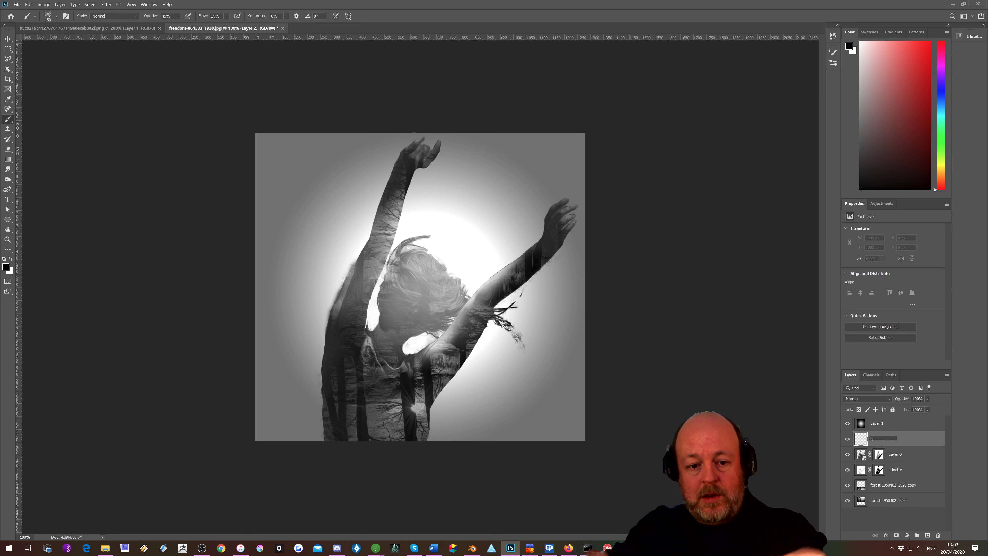
{"action": "type", "text": "butter"}
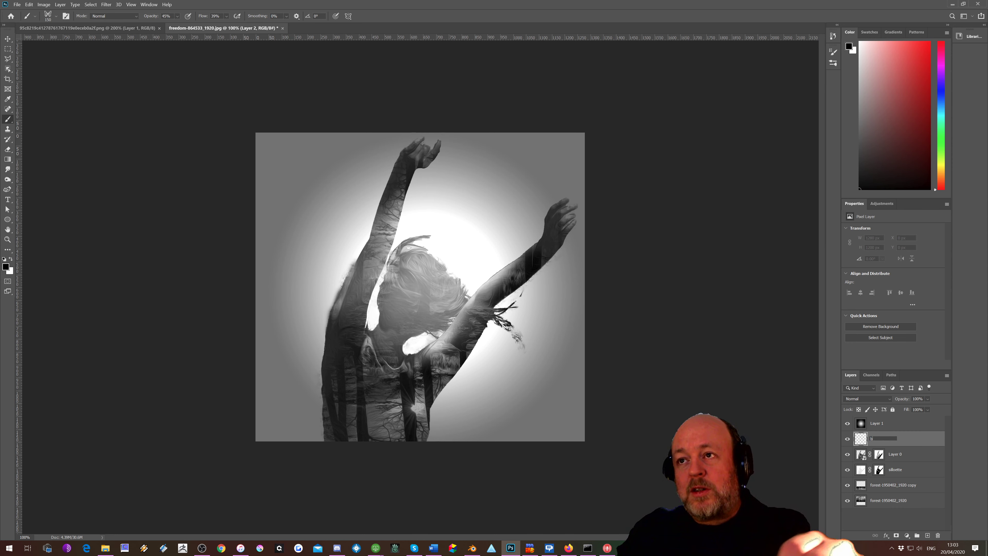
{"action": "type", "text": "flys"}
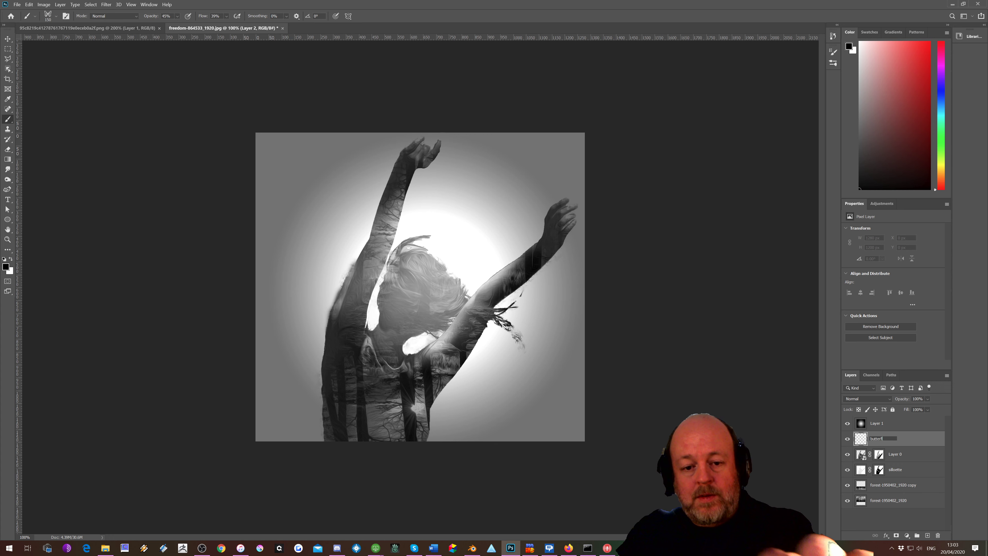
{"action": "key", "text": "Return"}
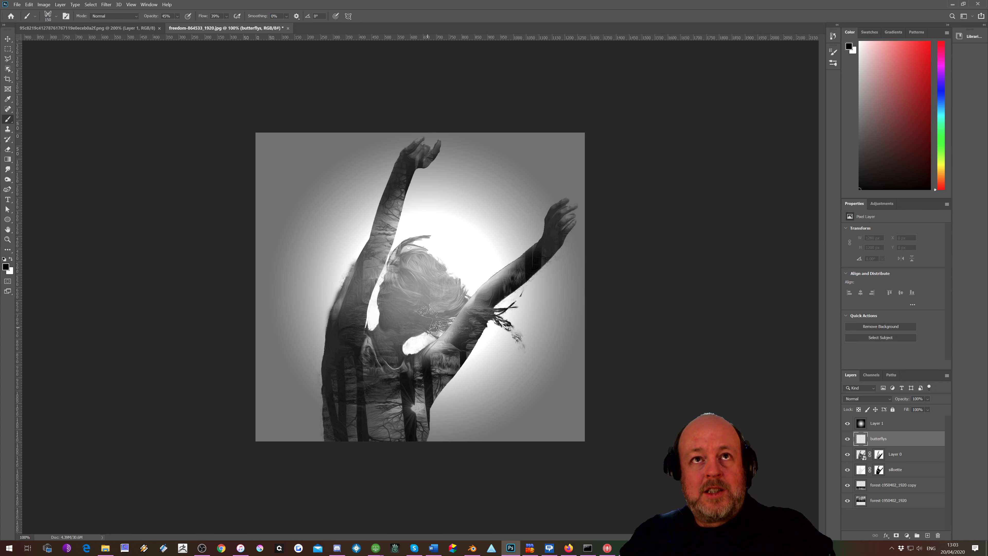
Step: Paint butterflies from the shoulder to top right, below the right arm, and upper left
{"action": "mouse_move", "coordinate": [461, 280]}
{"action": "left_mouse_down"}
{"action": "mouse_move", "coordinate": [480, 227]}
{"action": "mouse_move", "coordinate": [540, 183]}
{"action": "left_mouse_up"}
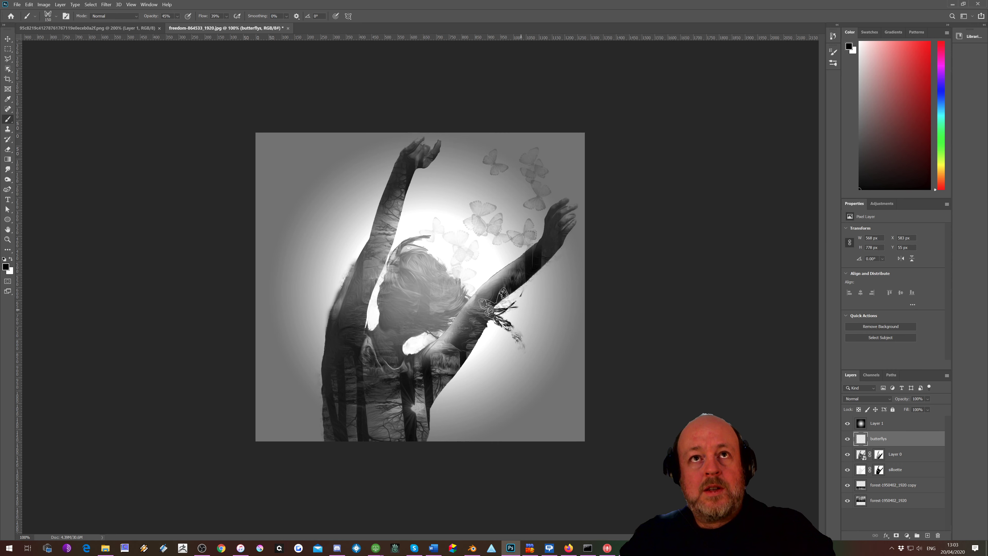
{"action": "left_click_drag", "start_coordinate": [497, 308], "coordinate": [509, 373]}
{"action": "mouse_move", "coordinate": [350, 210]}
{"action": "left_mouse_down"}
{"action": "mouse_move", "coordinate": [323, 225]}
{"action": "mouse_move", "coordinate": [311, 280]}
{"action": "left_mouse_up"}
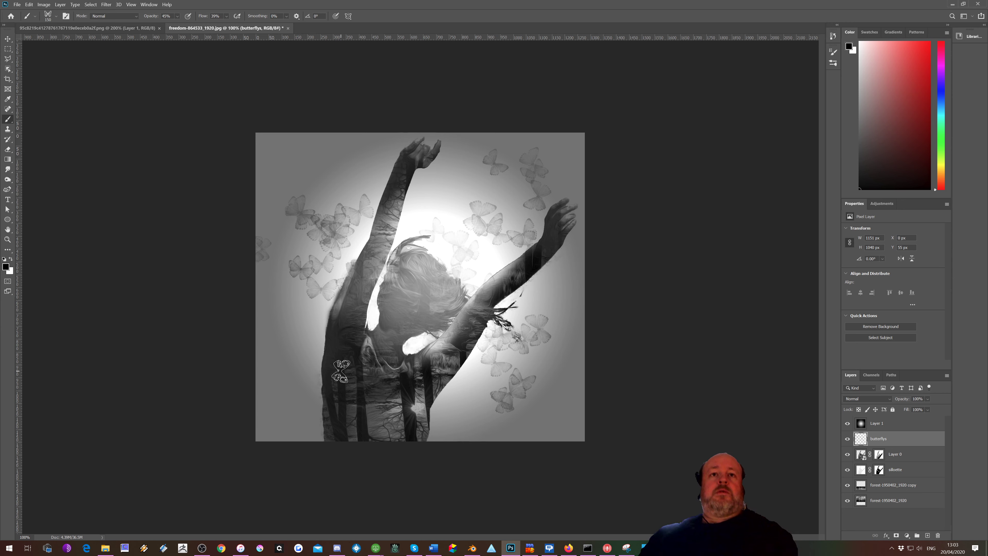
{"action": "left_click", "coordinate": [103, 28]}
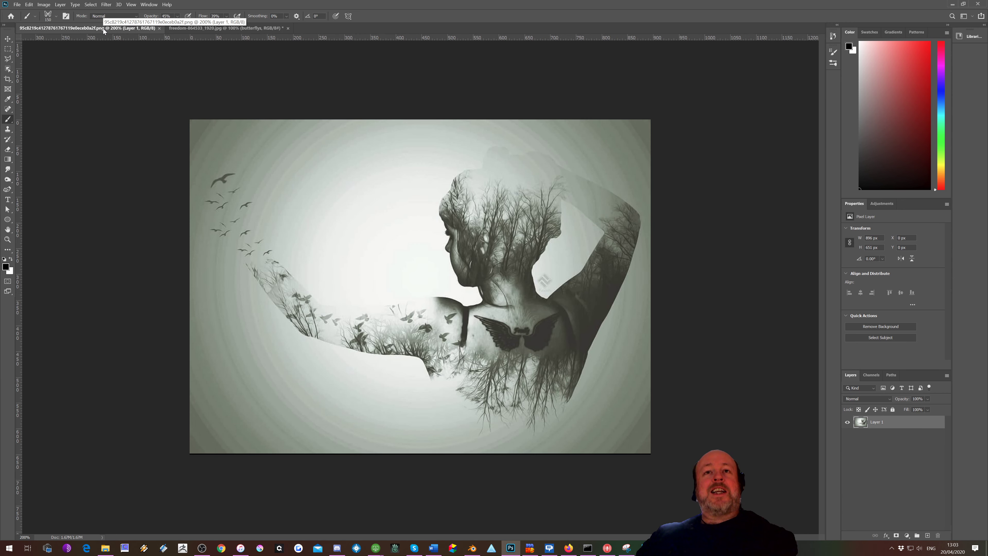
{"action": "left_click", "coordinate": [196, 28]}
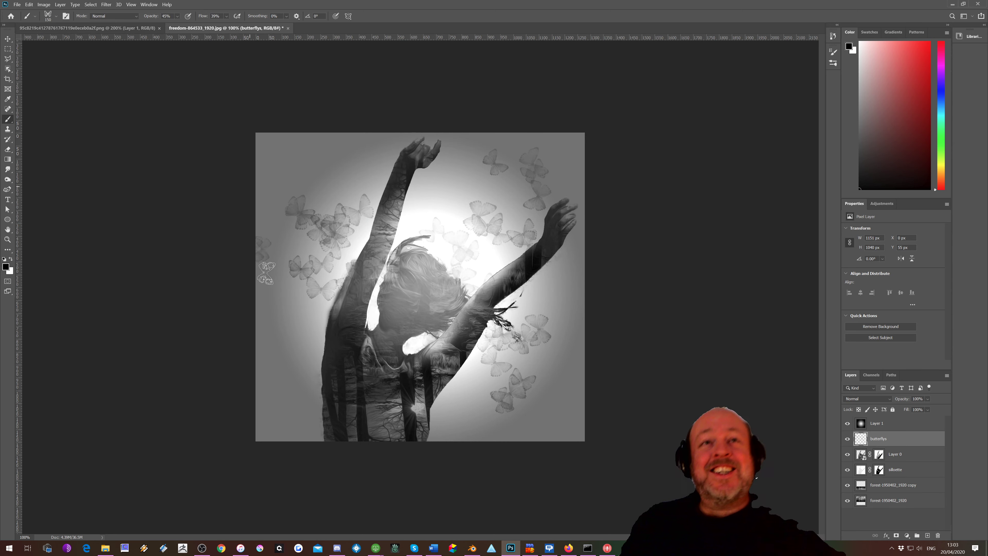